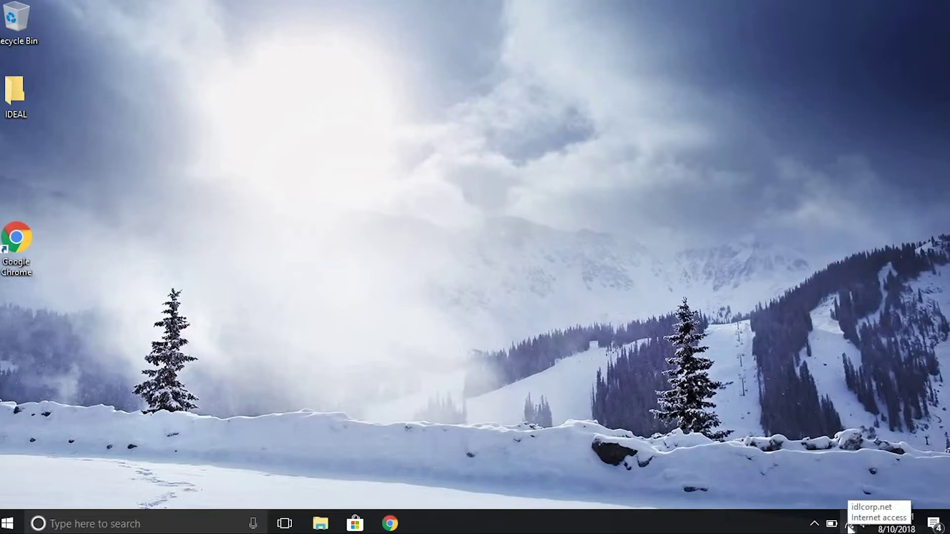
Open the Ethernet 2 adapter's Properties from Network Connections and select Internet Protocol Version 4.
right_click(849, 528)
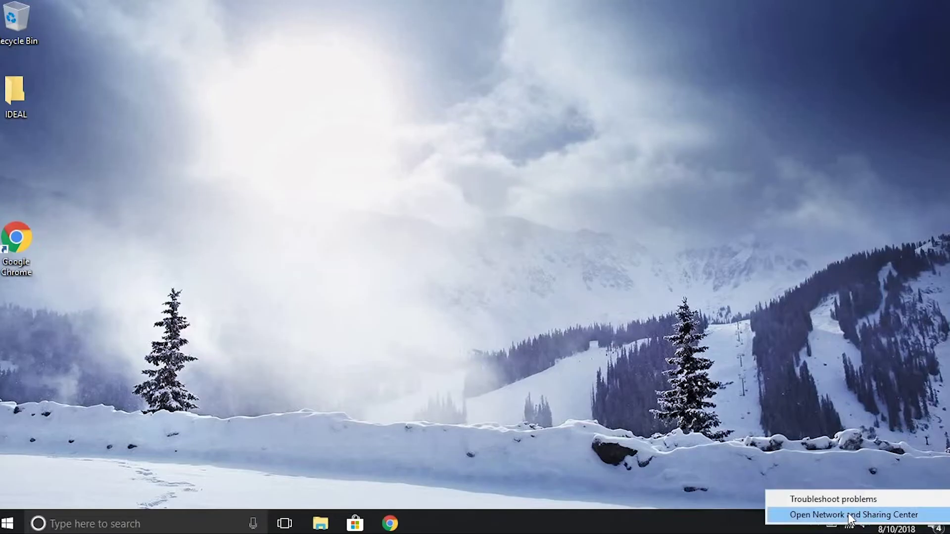
left_click(849, 515)
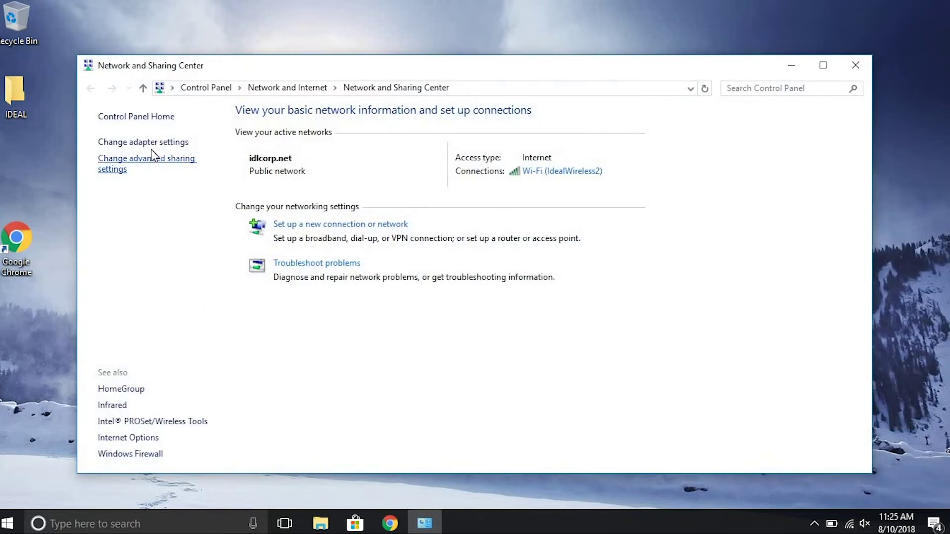
left_click(148, 144)
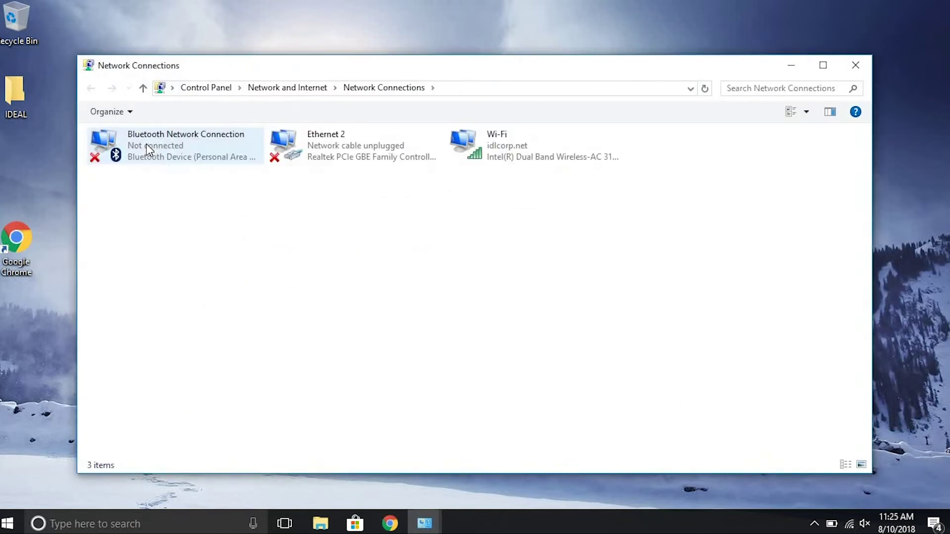
left_click(371, 146)
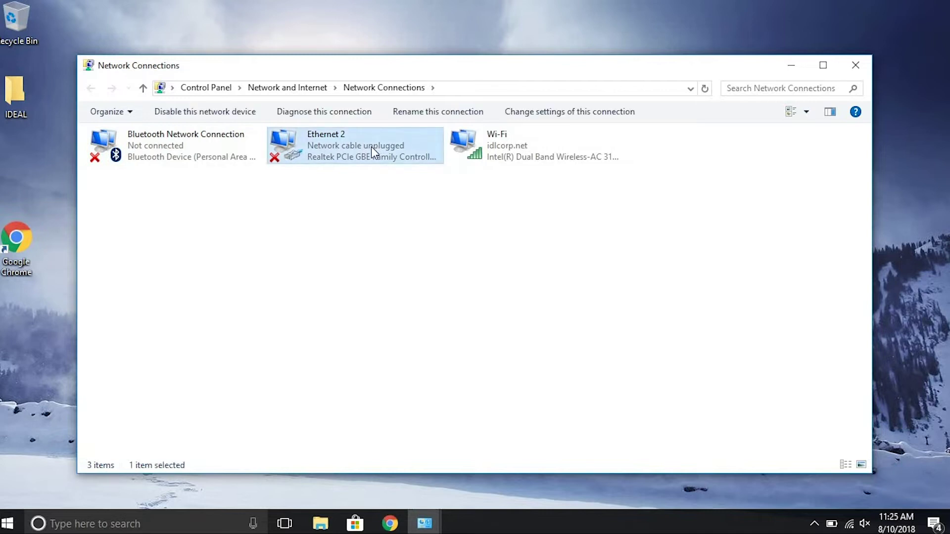
right_click(371, 146)
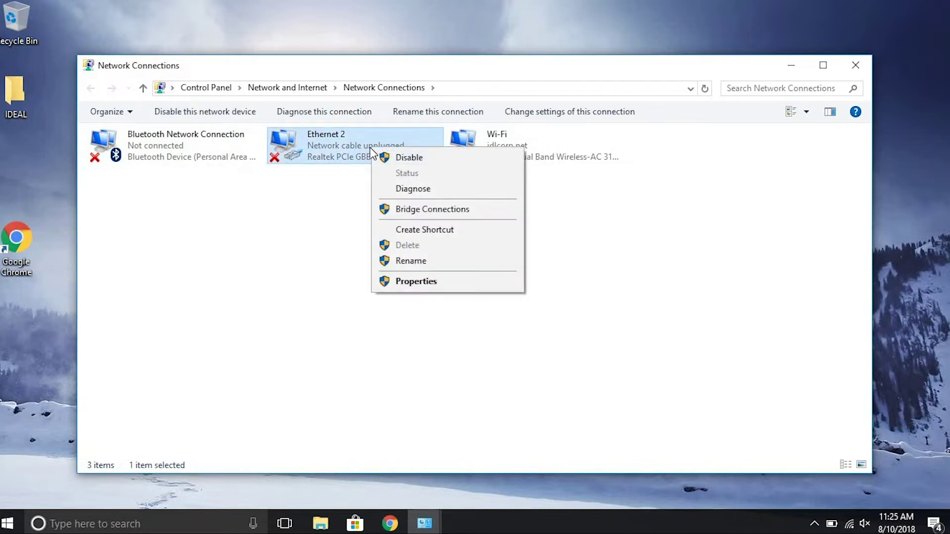
left_click(412, 283)
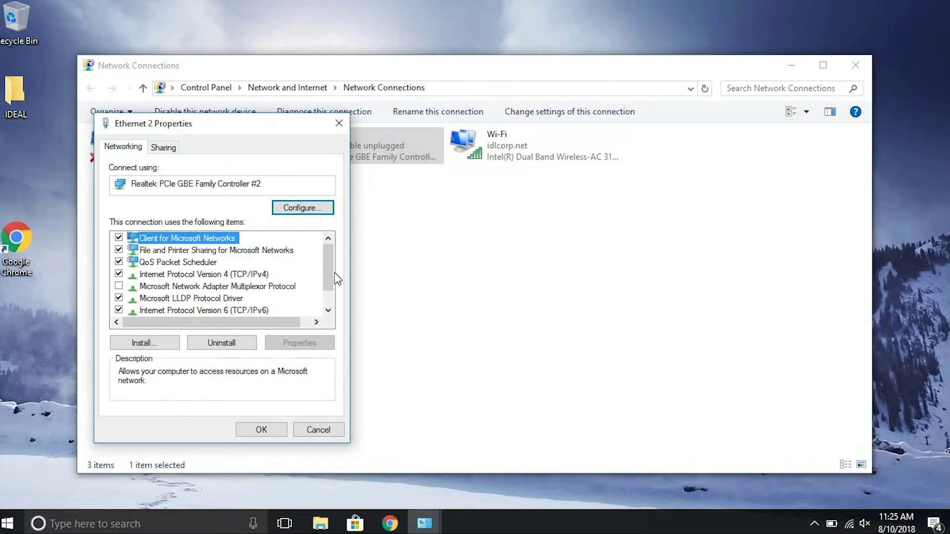
left_click(175, 275)
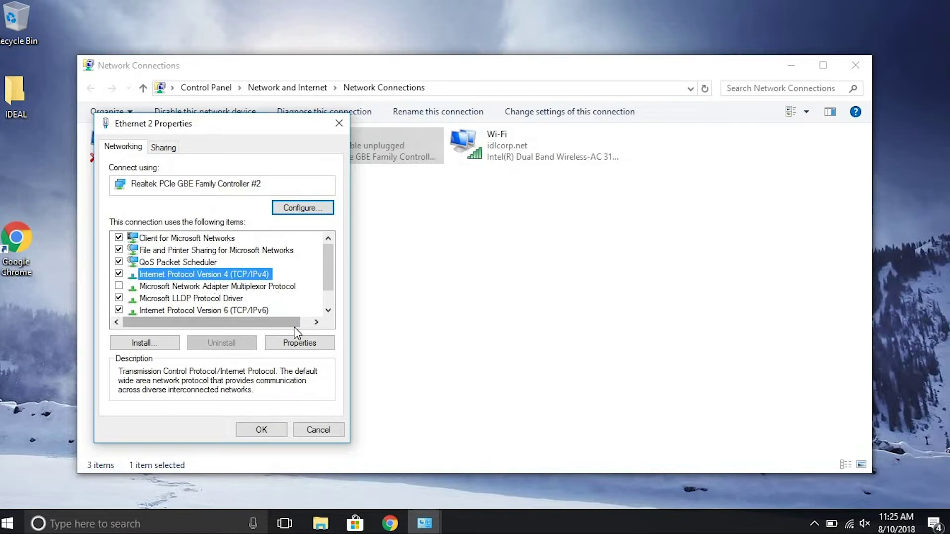
Assign Ethernet 2 the static IPv4 address 192.168.1.11 with subnet mask 255.255.255.0.
left_click(299, 344)
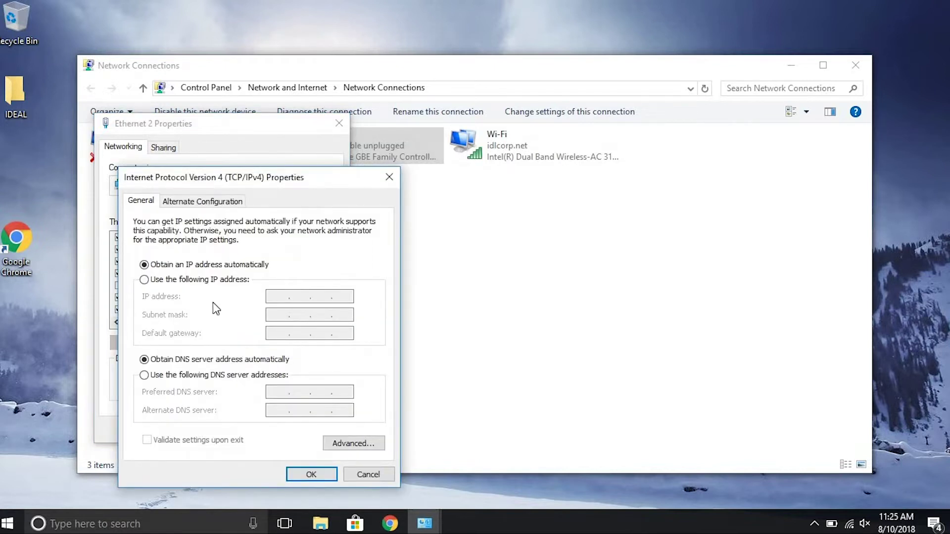
left_click(146, 280)
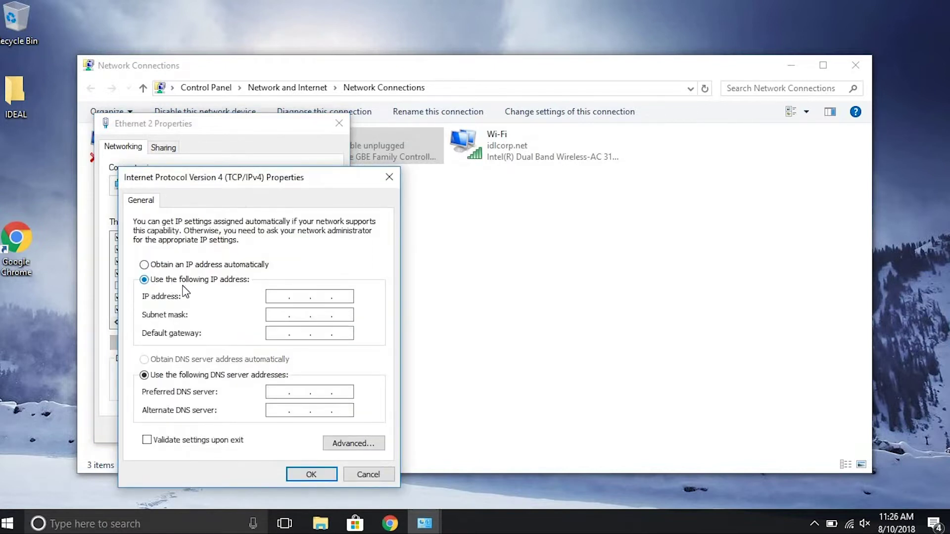
left_click(279, 296)
type("192.168.1.11")
key("Tab")
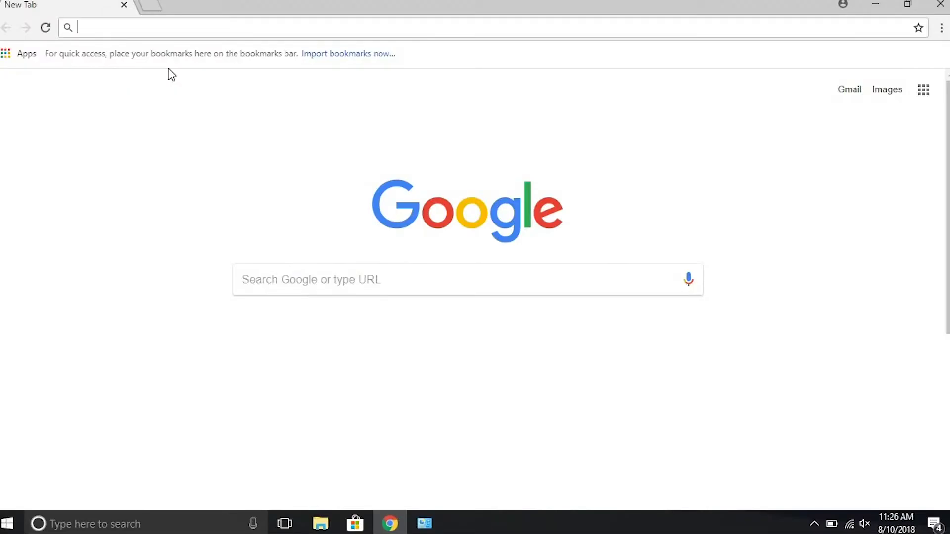
Load 192.168.1.47 and enter the gateway's username and password in the sign-in prompt.
type("192.16")
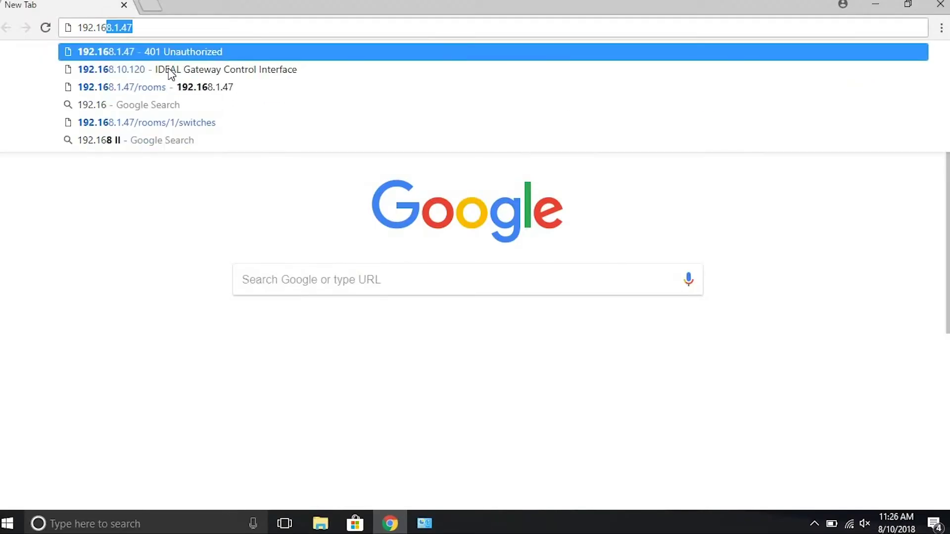
type("8.1.")
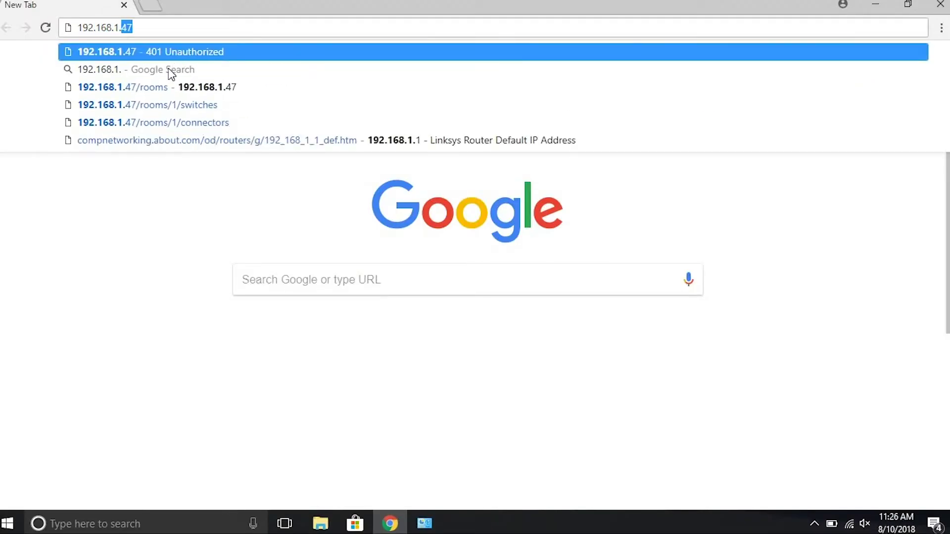
type("47")
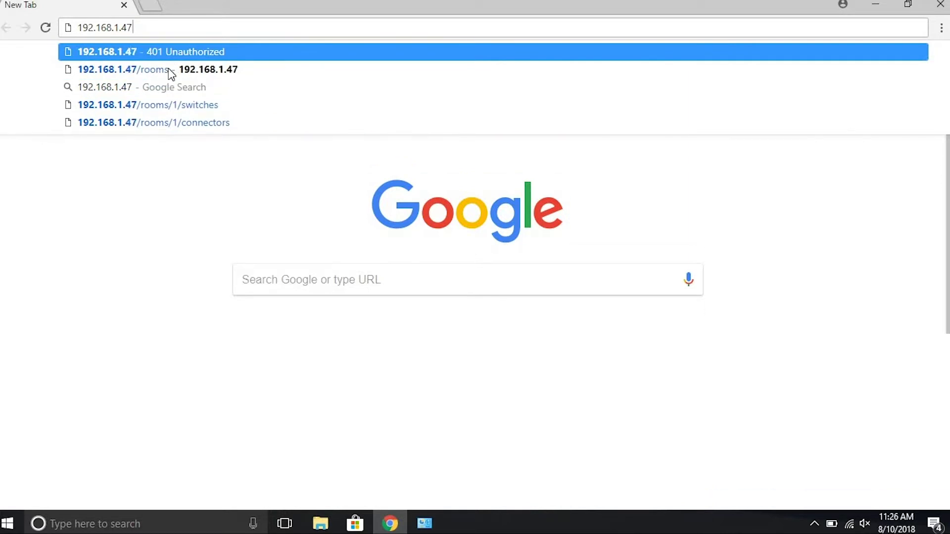
key("Return")
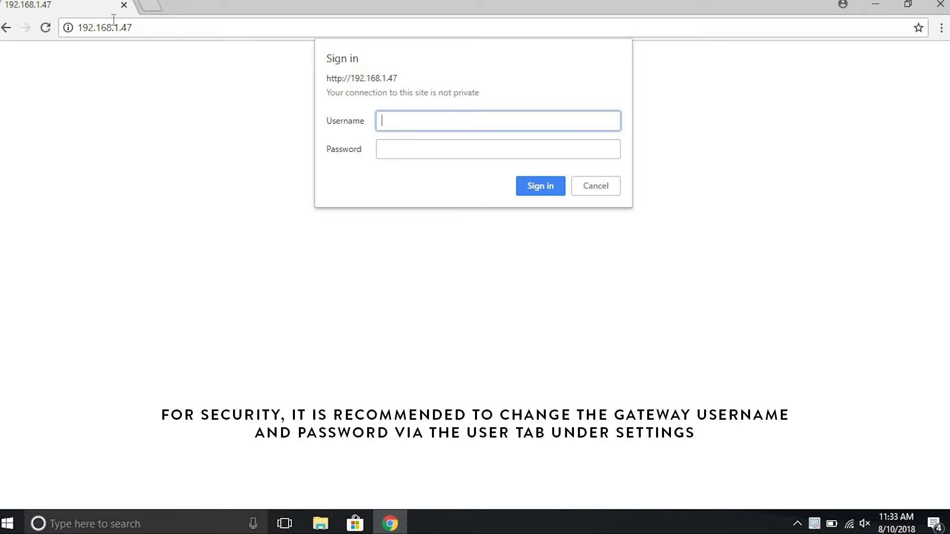
type("admin")
key("Tab")
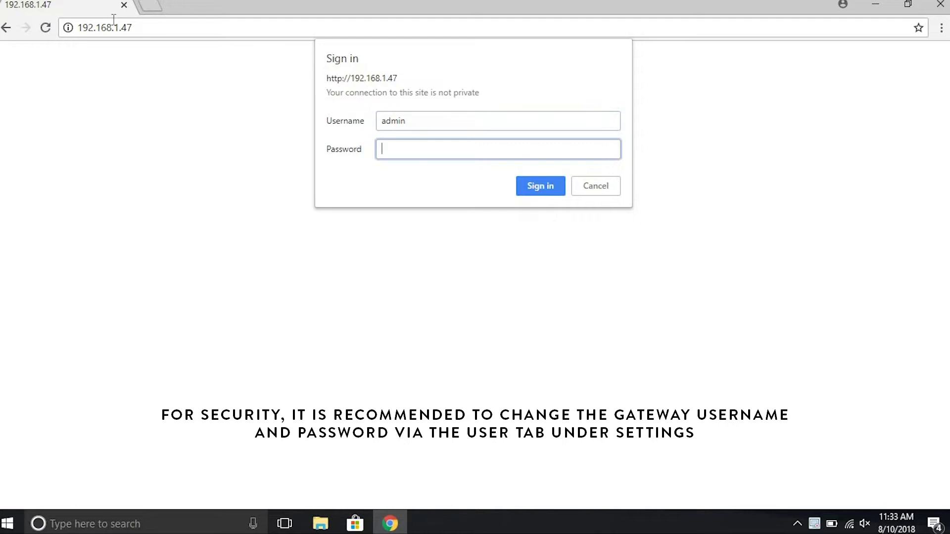
type("testpassword01")
Sign in and change the gateway's IP address to 192.168.10.120 in Network settings.
left_click(537, 186)
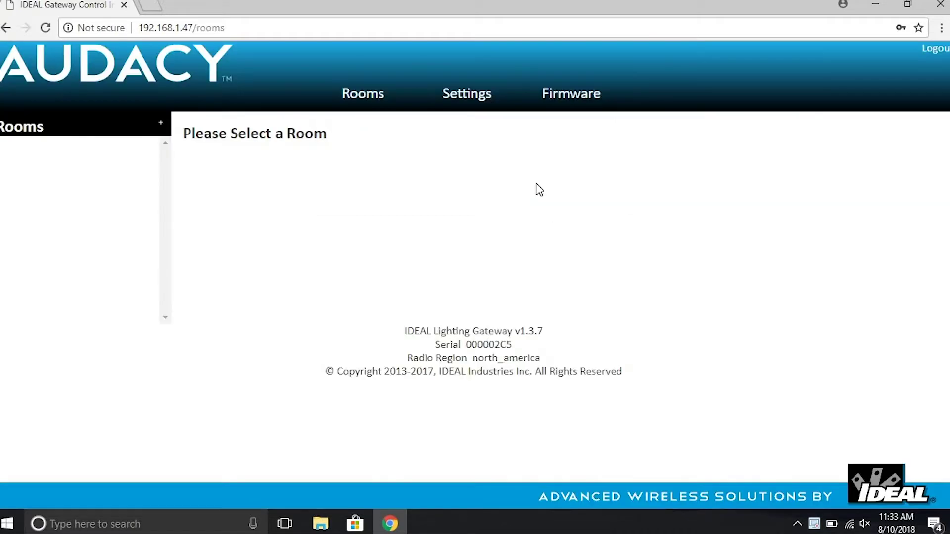
left_click(463, 105)
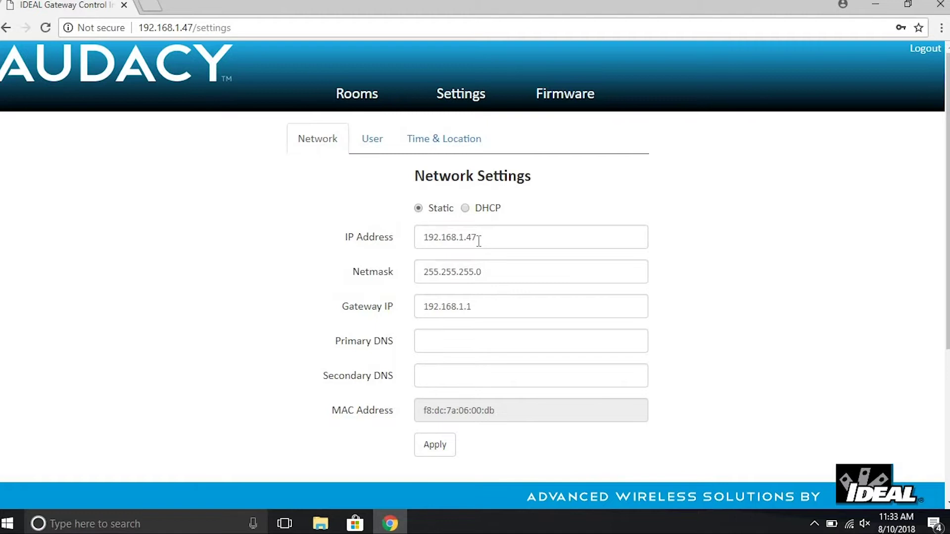
double_click(460, 241)
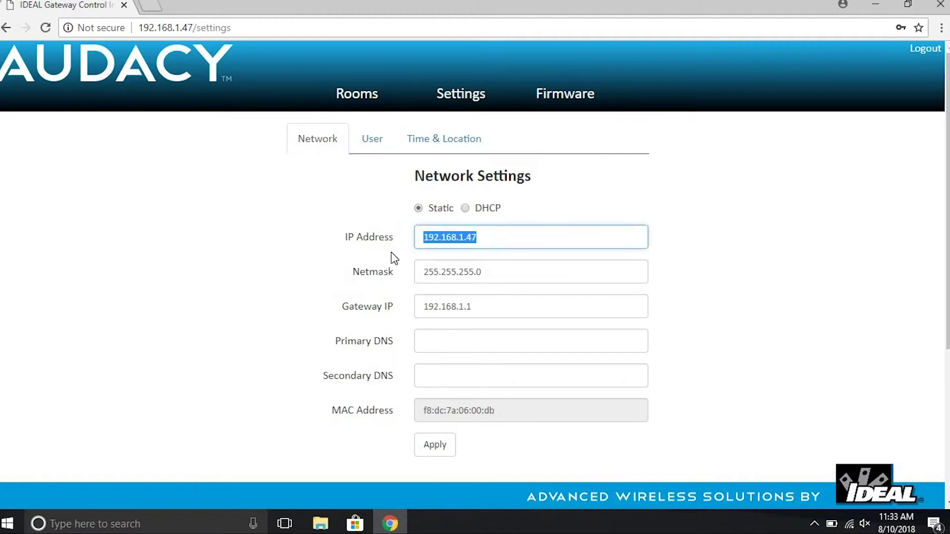
type("192.")
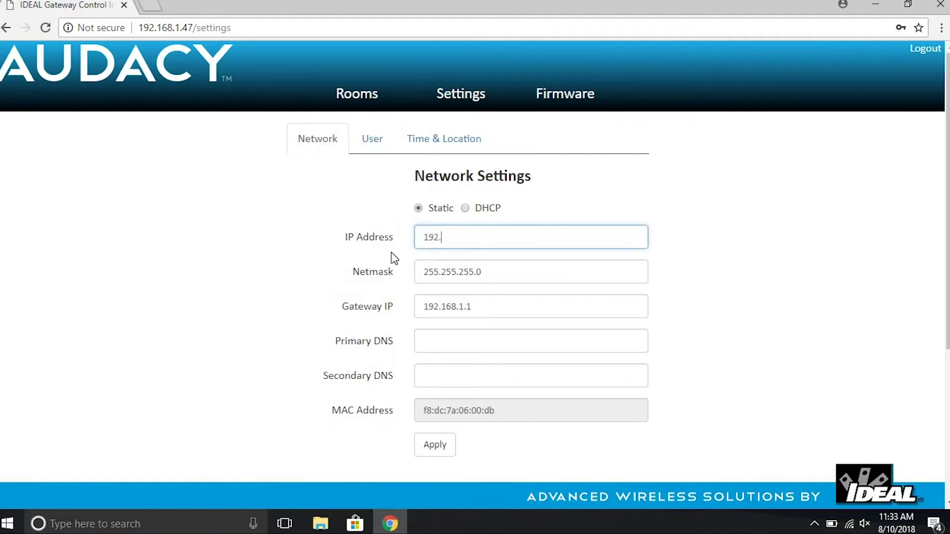
type("168.10.120")
Set the gateway IP to 192.168.10.1 and DNS servers to 8.8.8.8 and 8.4.4.8.
left_click_drag(479, 304, 397, 302)
type("192")
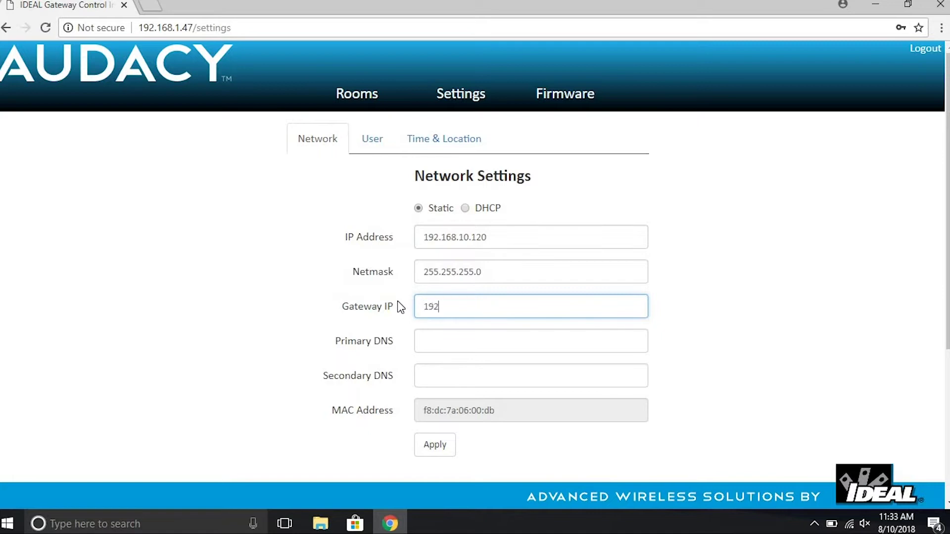
type(".168.10.1")
left_click(427, 346)
type("8.8.8.8")
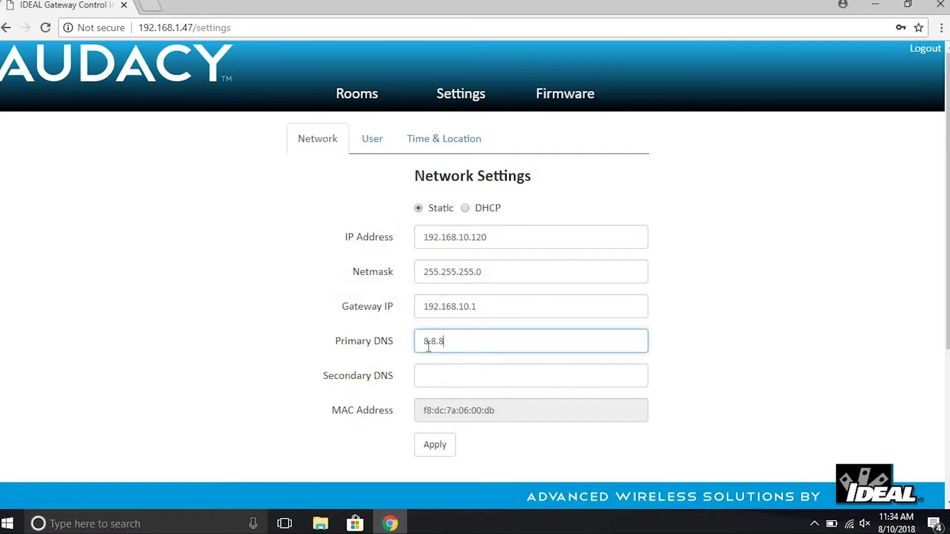
key("Tab")
type("8.4.4.8")
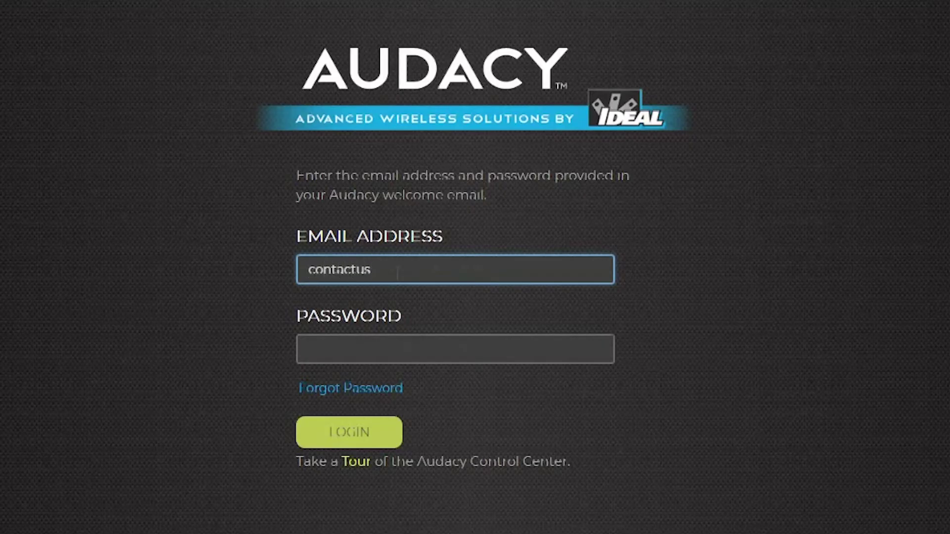
type("com")
Log in to Audacy Control Center with the account e-mail and password.
key("Tab")
type("*********")
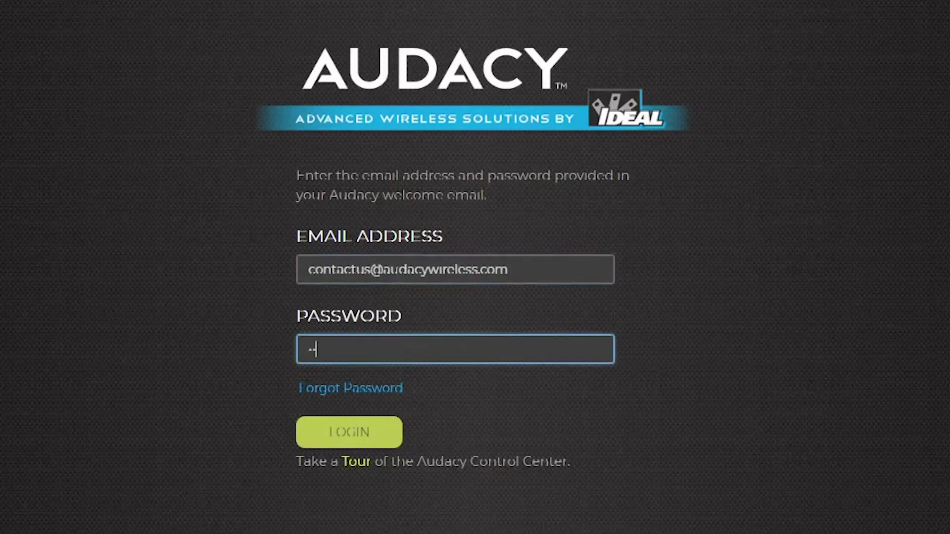
left_click(349, 441)
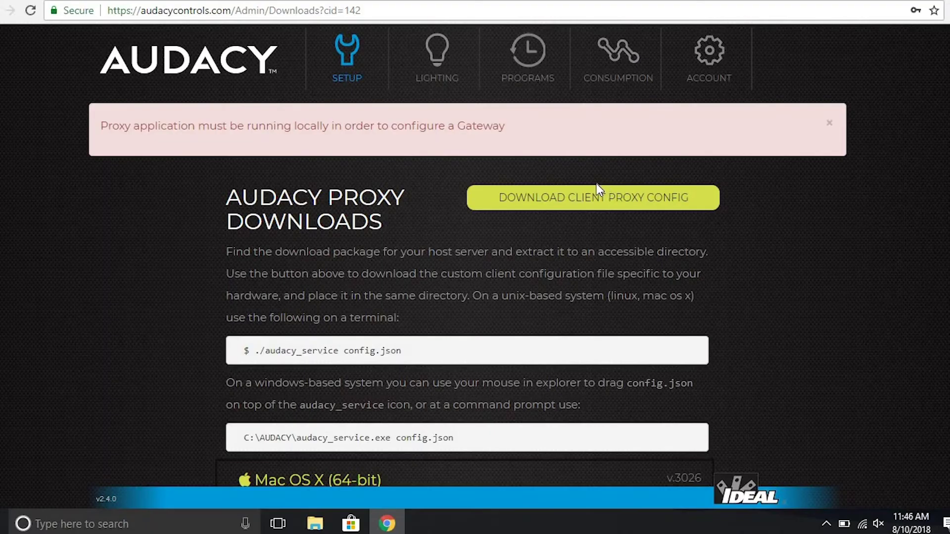
Download the Windows (64-bit) package audacy_3026_win64.zip.
scroll(589, 183, "down", 5)
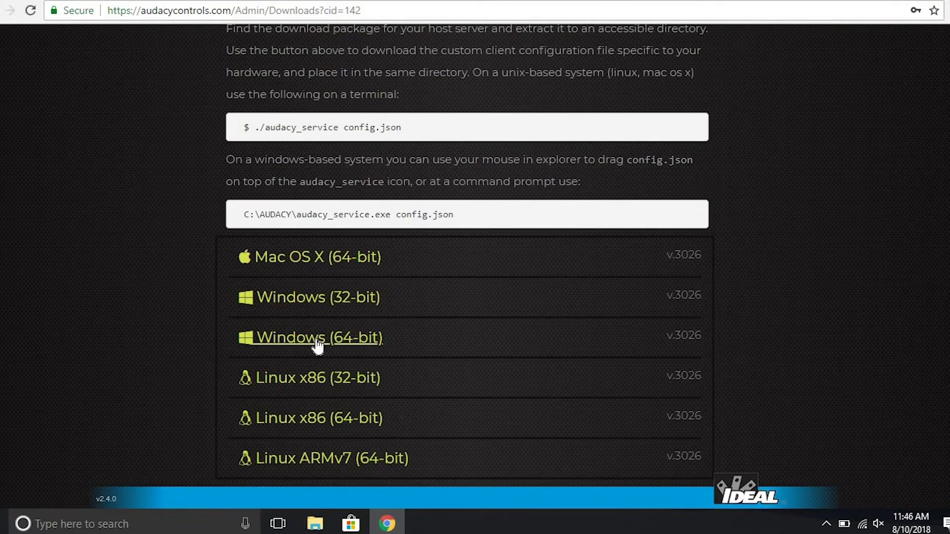
left_click(317, 347)
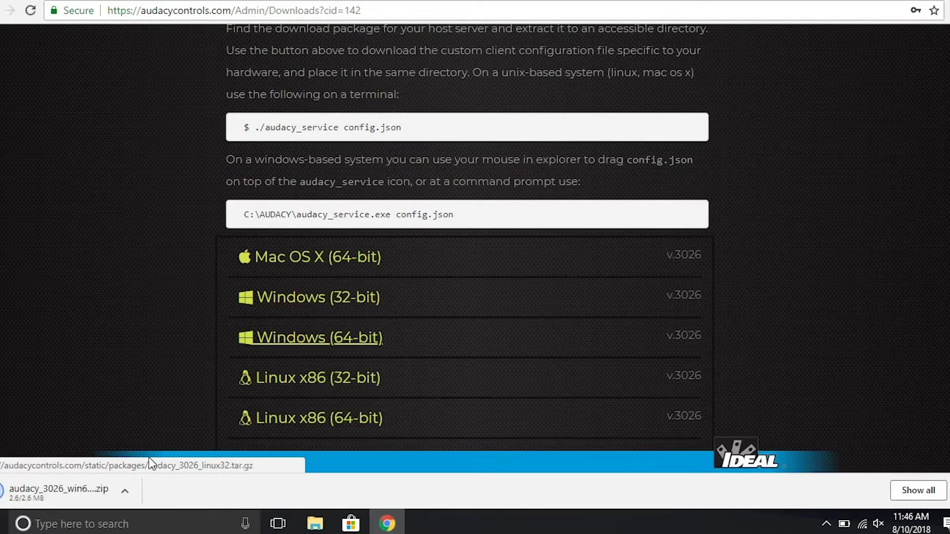
left_click(124, 491)
Extract the downloaded audacy_3026_win64 archive in the Downloads folder.
left_click(155, 440)
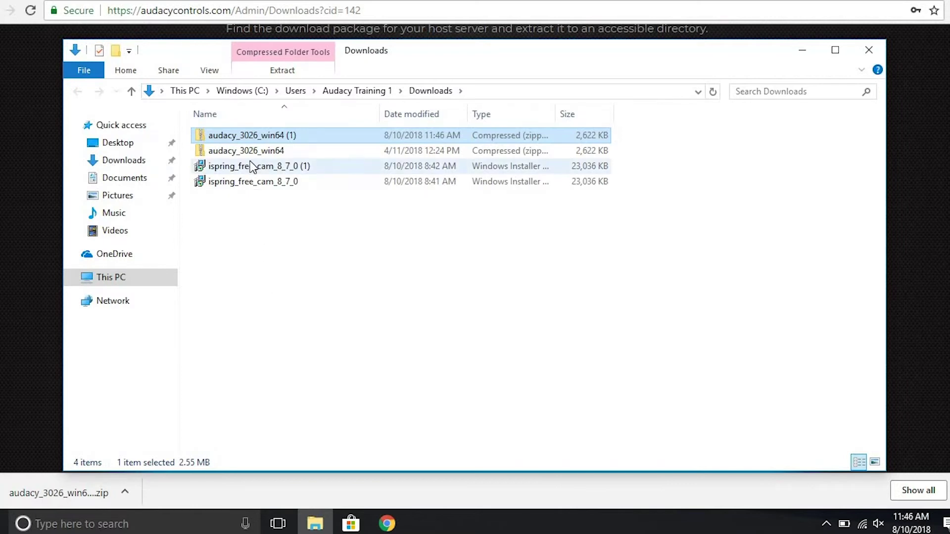
left_click(256, 149)
right_click(256, 147)
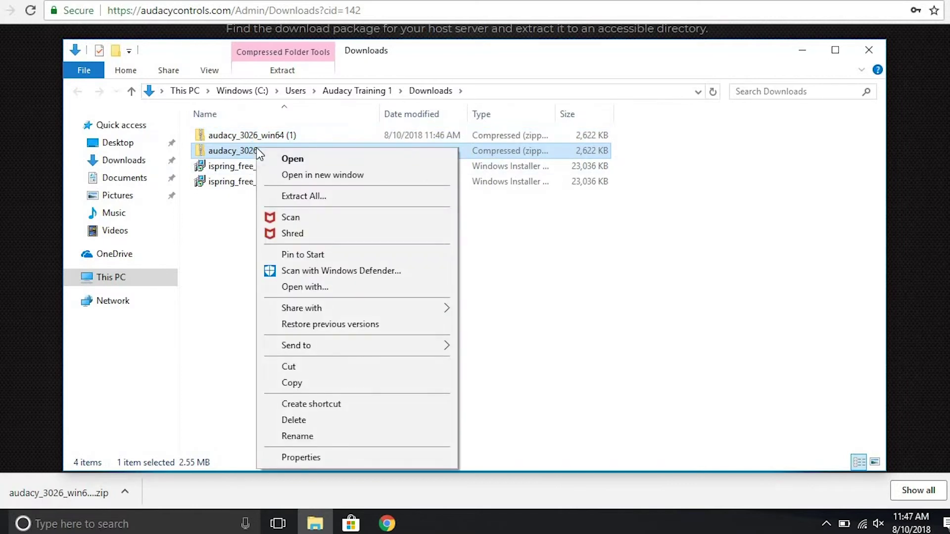
left_click(306, 196)
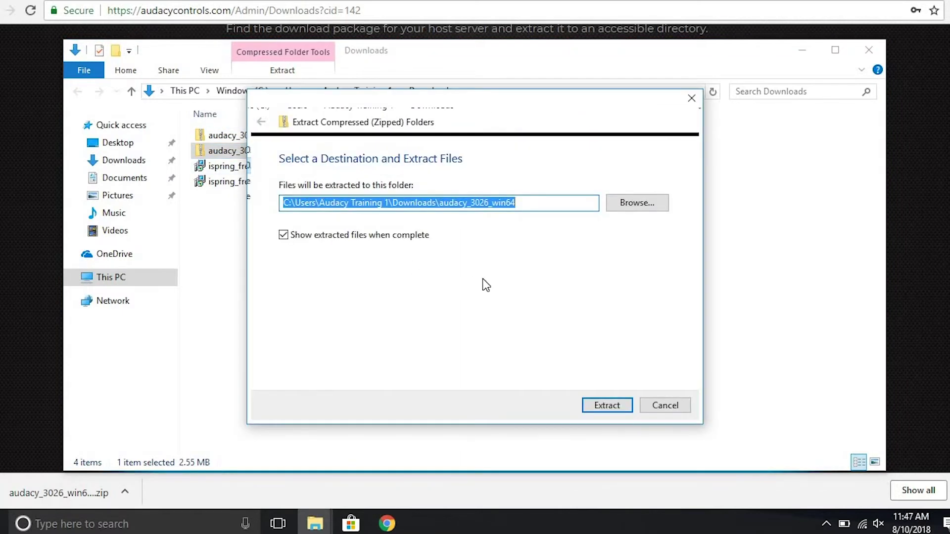
left_click(601, 403)
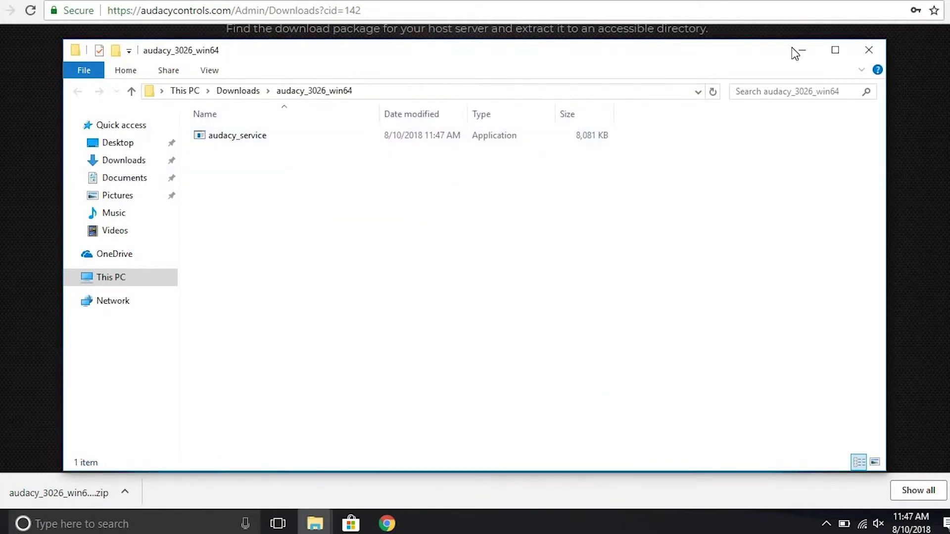
Create a desktop folder named Proxy and move audacy_service into it.
left_click(890, 2)
right_click(599, 10)
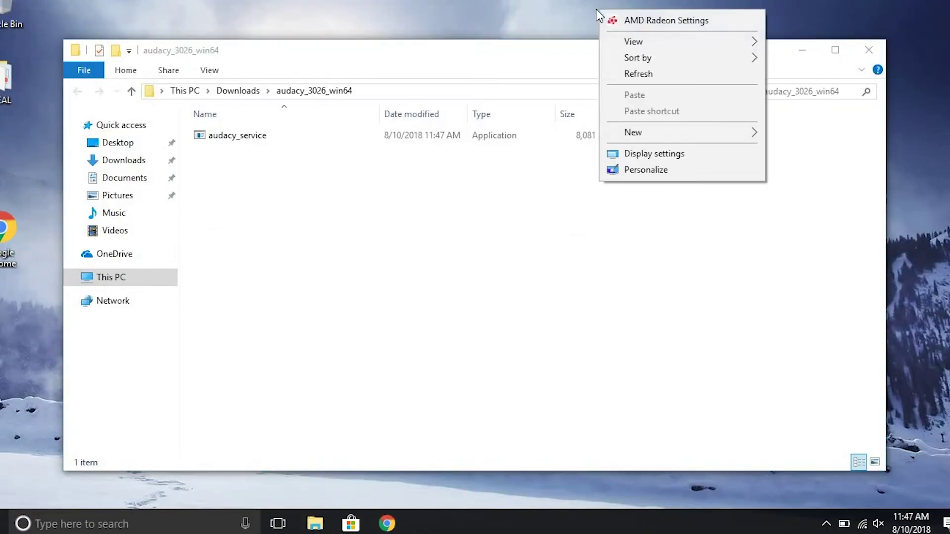
mouse_move(641, 134)
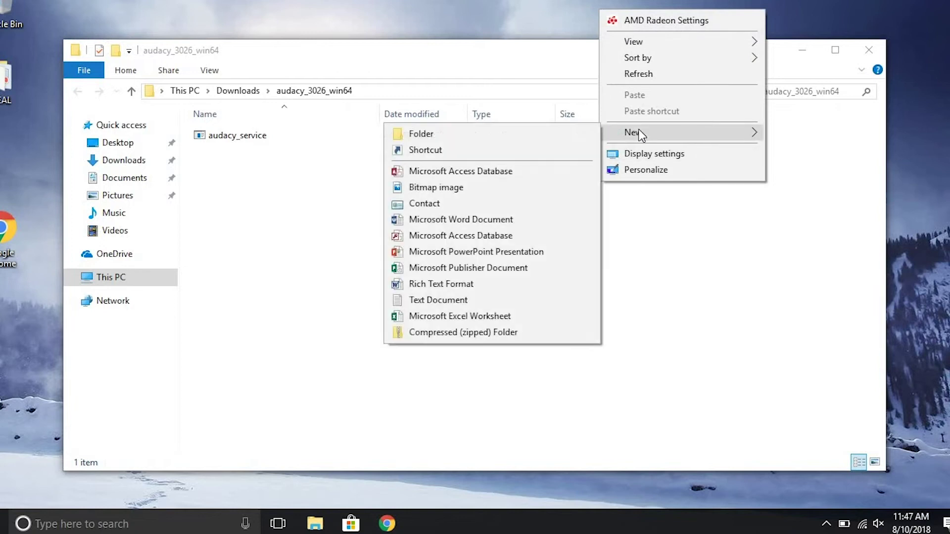
left_click(497, 133)
type("Proxy")
key("Return")
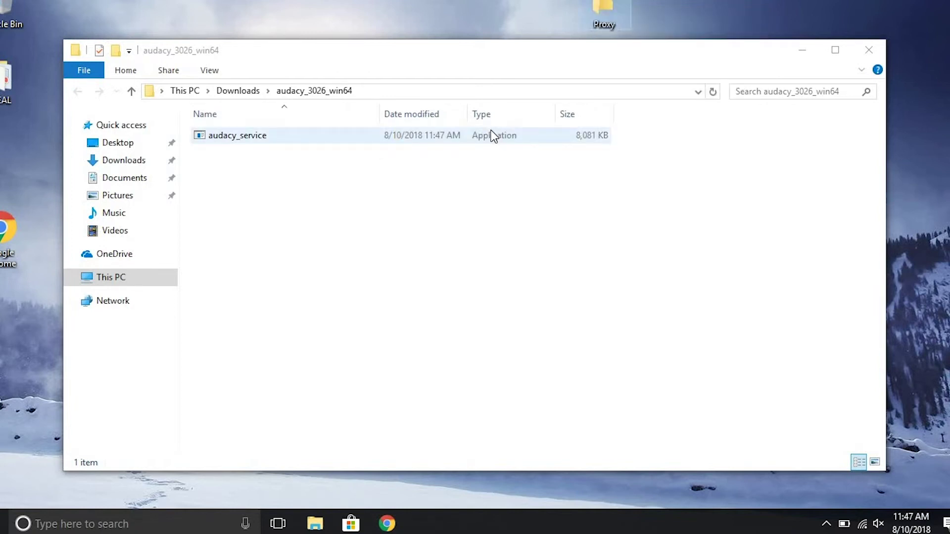
left_click_drag(214, 134, 603, 21)
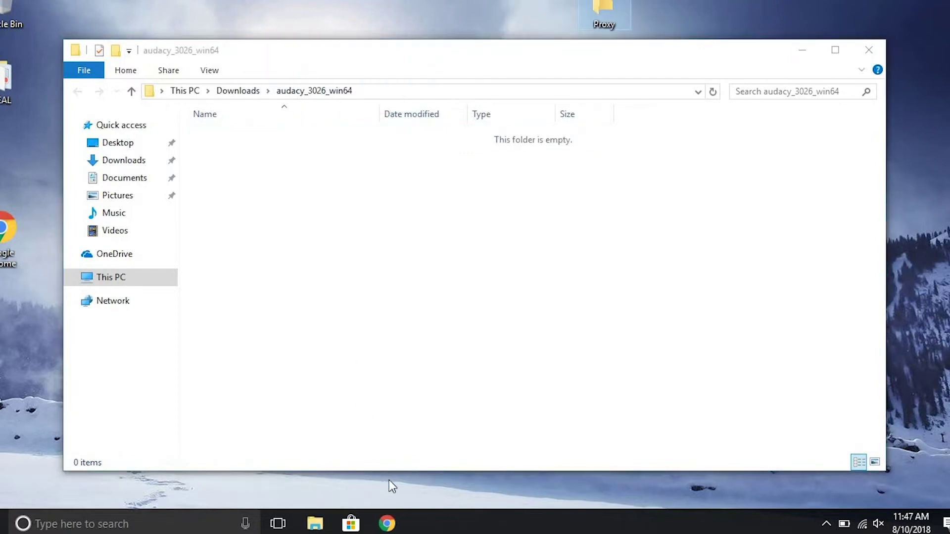
left_click(386, 524)
Download the client proxy config.json and drag it onto the desktop Proxy folder.
scroll(540, 292, "up", 5)
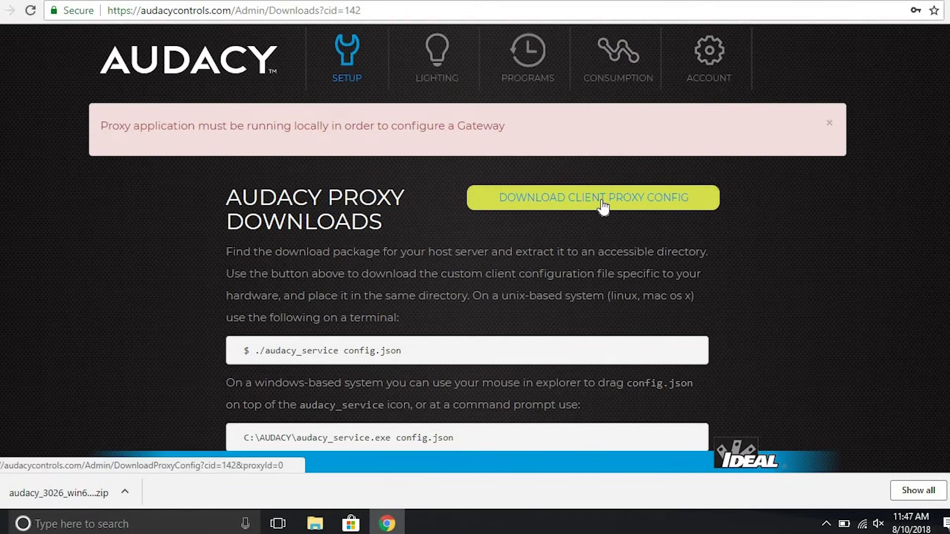
left_click(603, 204)
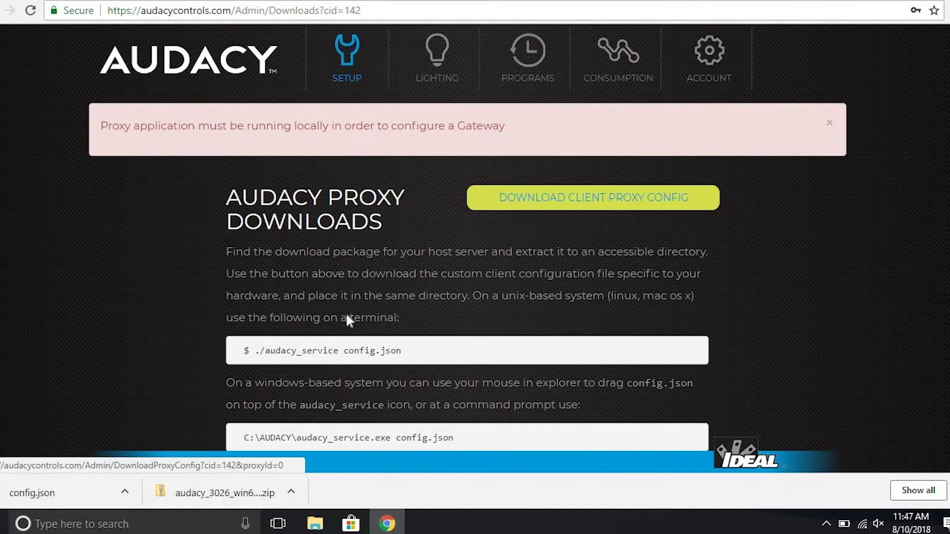
left_click(124, 488)
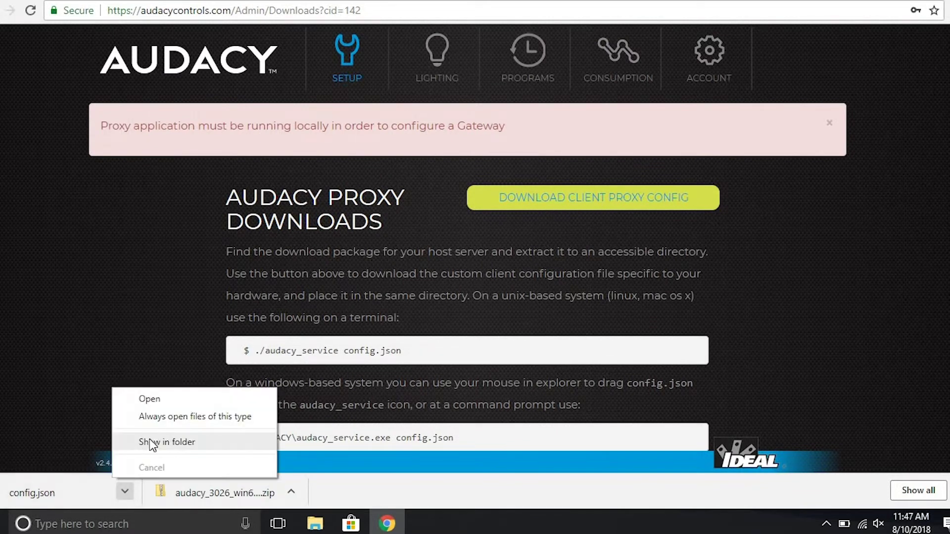
left_click(149, 438)
left_click(858, 10)
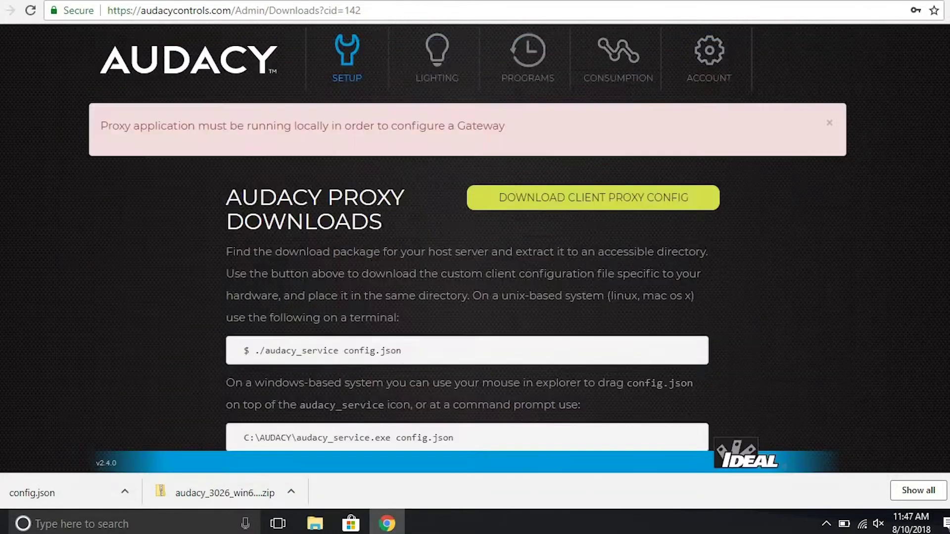
left_click_drag(228, 213, 600, 5)
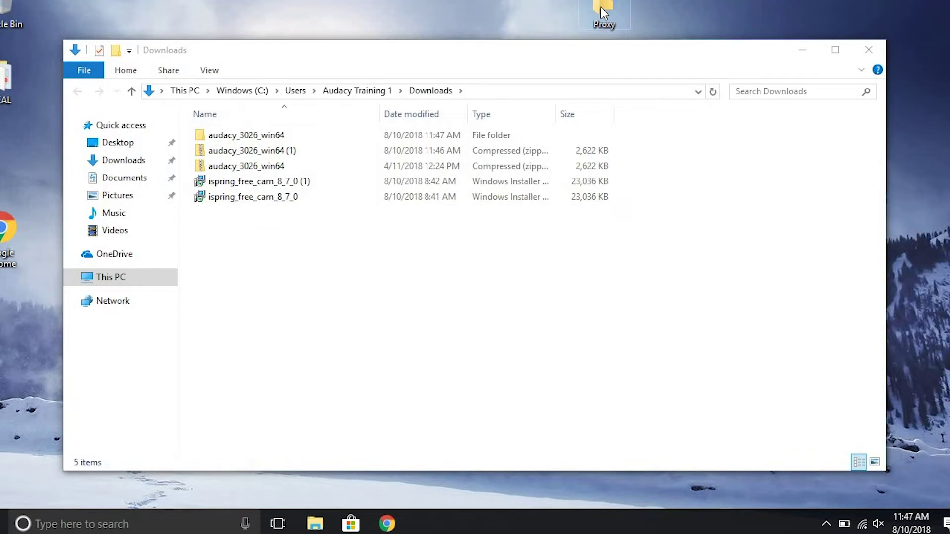
Open the Proxy folder and run audacy_service, allowing it past the security warning.
double_click(600, 7)
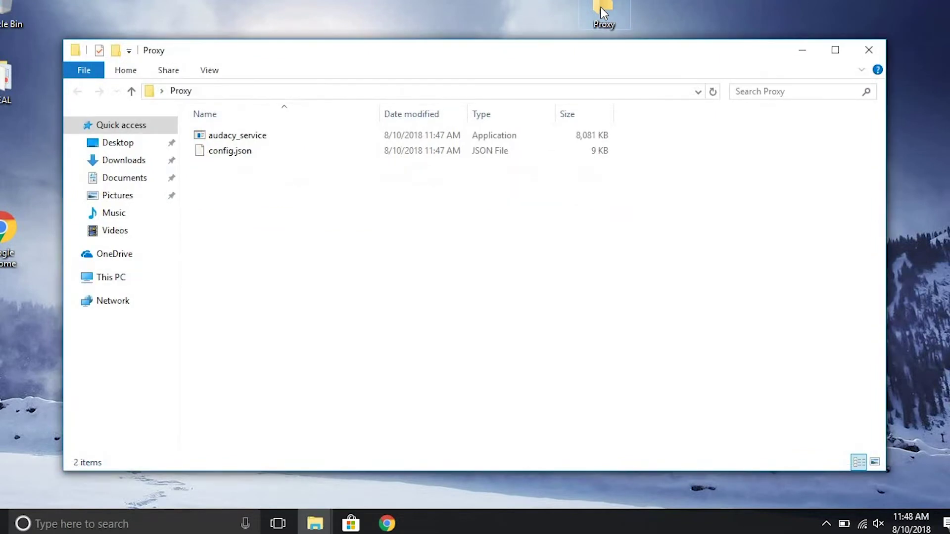
double_click(228, 139)
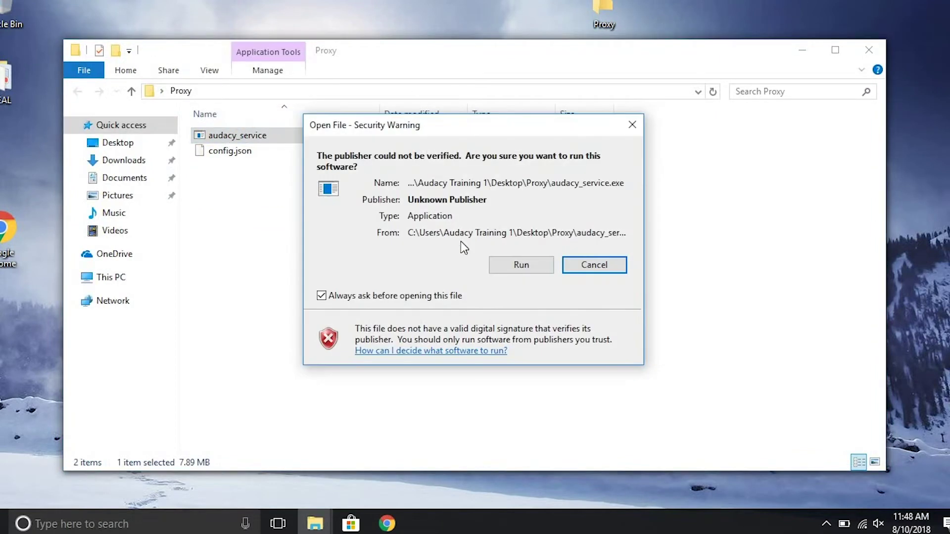
left_click(523, 266)
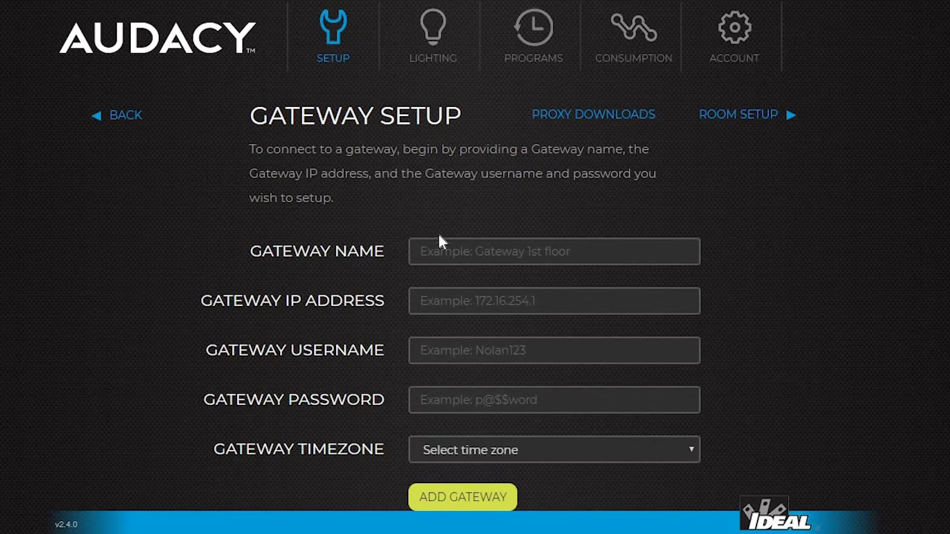
Enter gateway name Audacy Gateway, IP 192.168.10.120, the gateway login credentials, and US/Central timezone.
left_click(554, 251)
type("Audacy Gat")
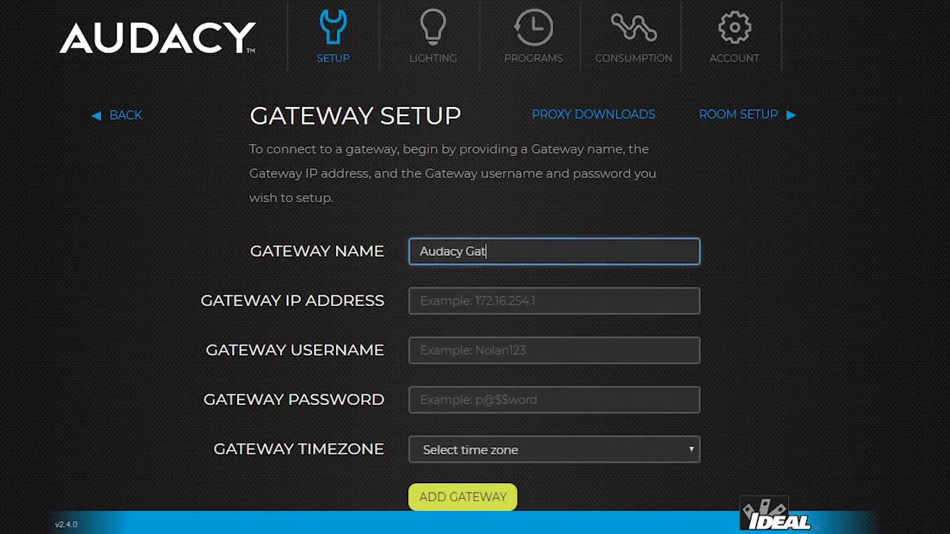
type("eway")
left_click(555, 301)
type("192")
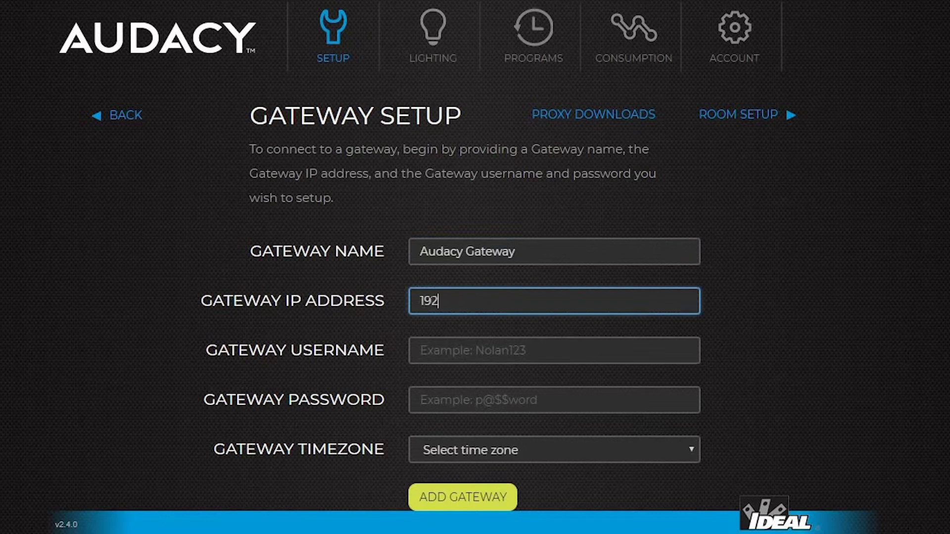
type(".168.10.120")
left_click(554, 350)
type("a")
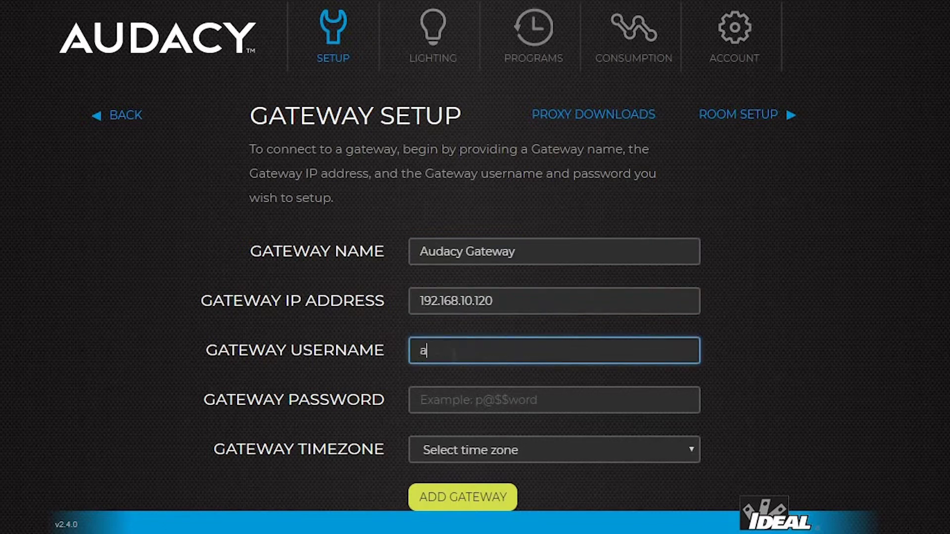
type("dmin")
left_click(554, 400)
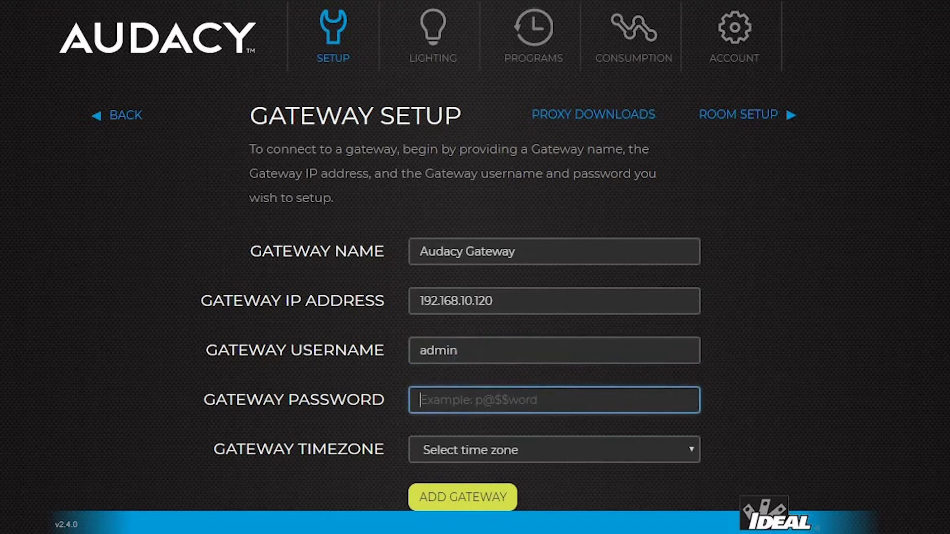
type("testpassword01")
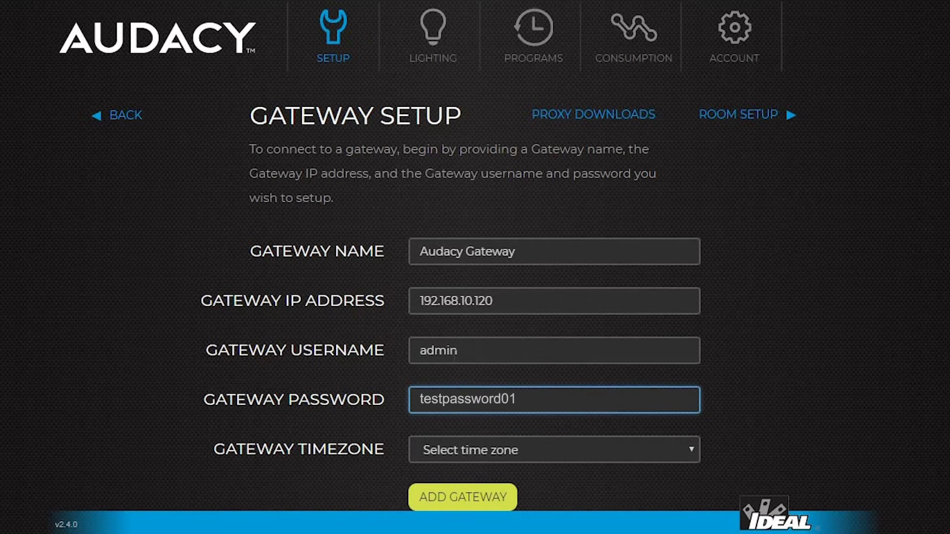
left_click(667, 450)
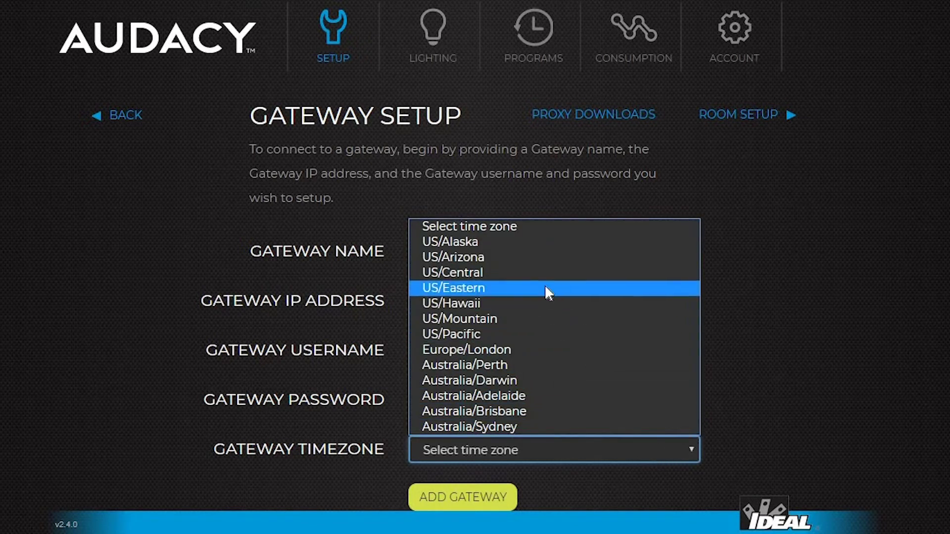
left_click(530, 273)
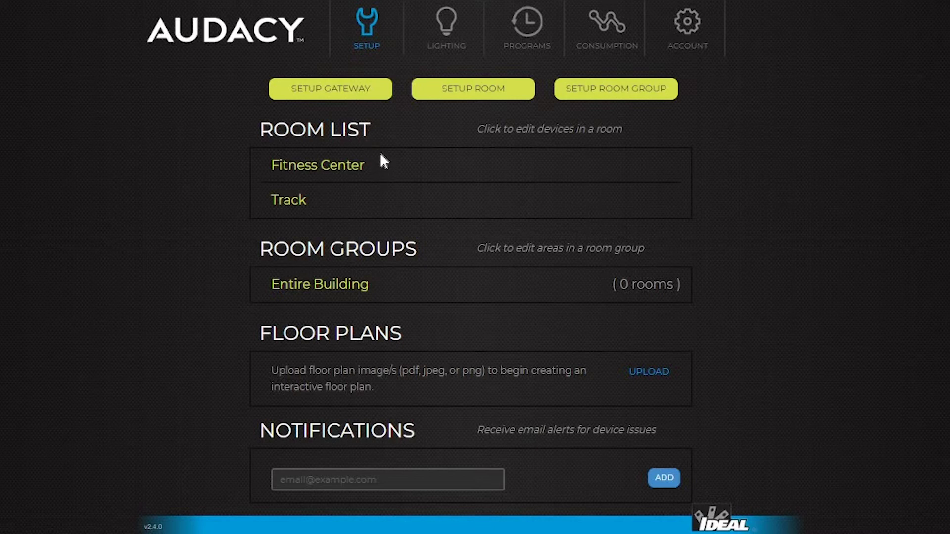
Preview Lighting, drag an 8am–12:15pm program block, then view Consumption and Account settings.
left_click(445, 47)
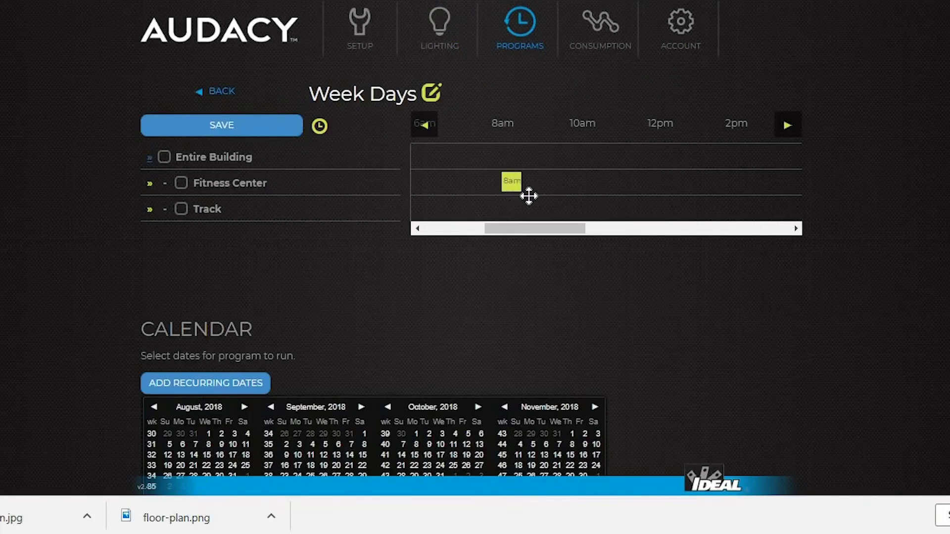
left_click_drag(526, 183, 711, 182)
left_click(604, 35)
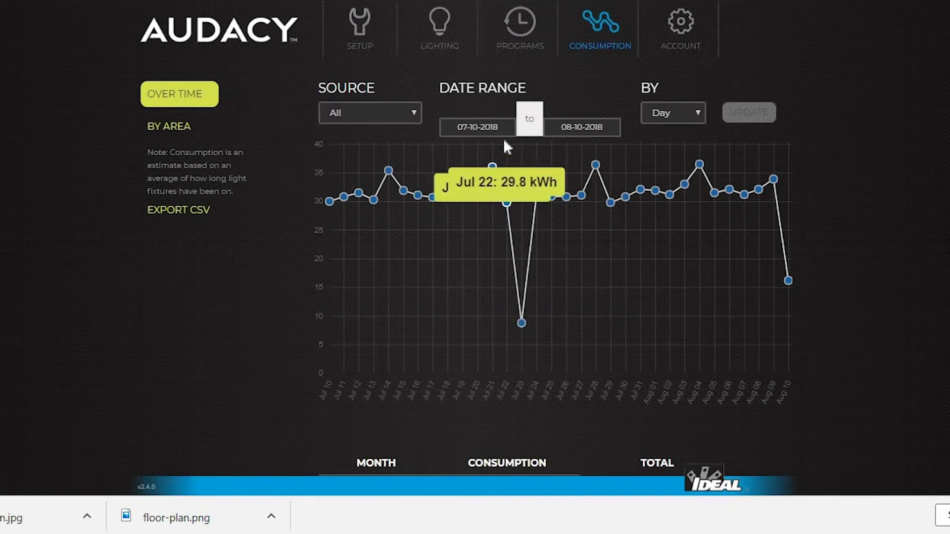
left_click(681, 27)
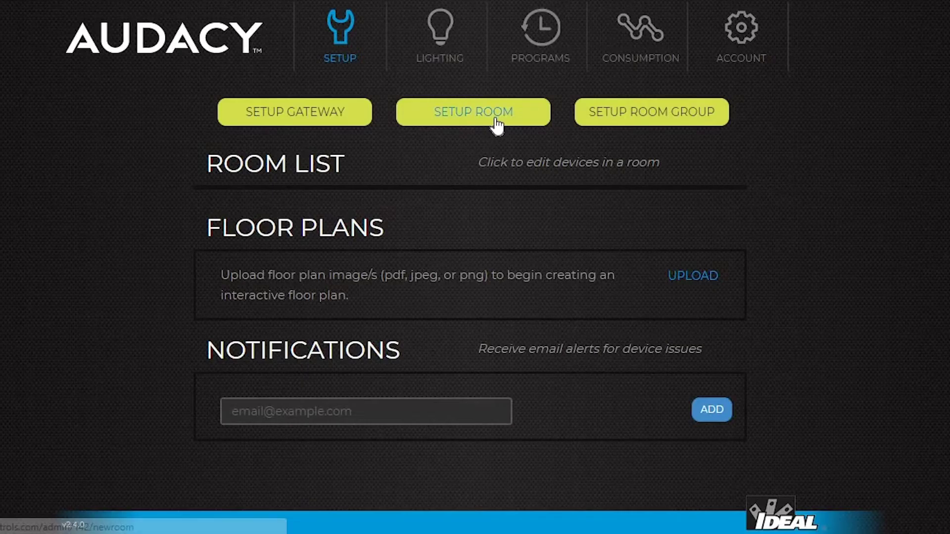
Create a new room named Fitness Center.
left_click(482, 120)
type("Fit")
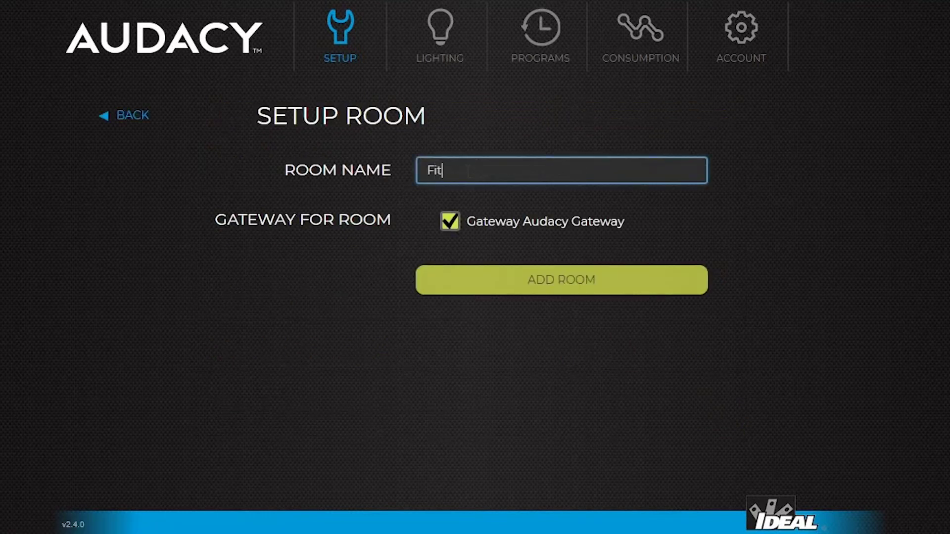
type("ness Center")
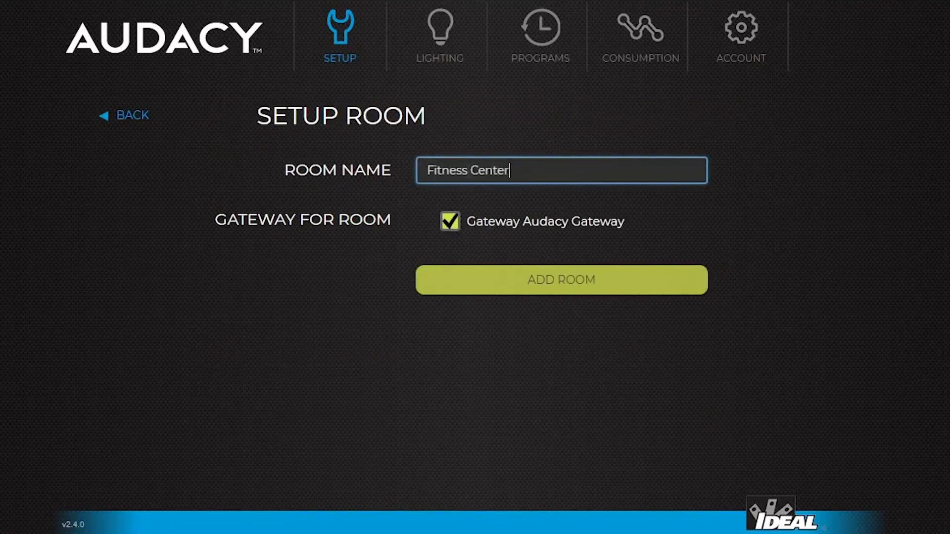
left_click(565, 286)
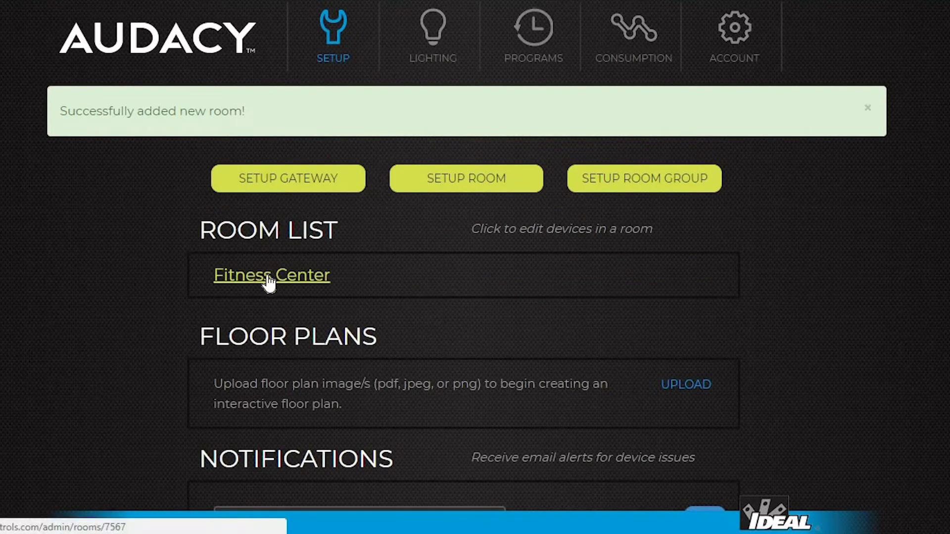
Add a device with serial 110006bc named 'Round Fixture' to the Fitness Center room.
left_click(269, 280)
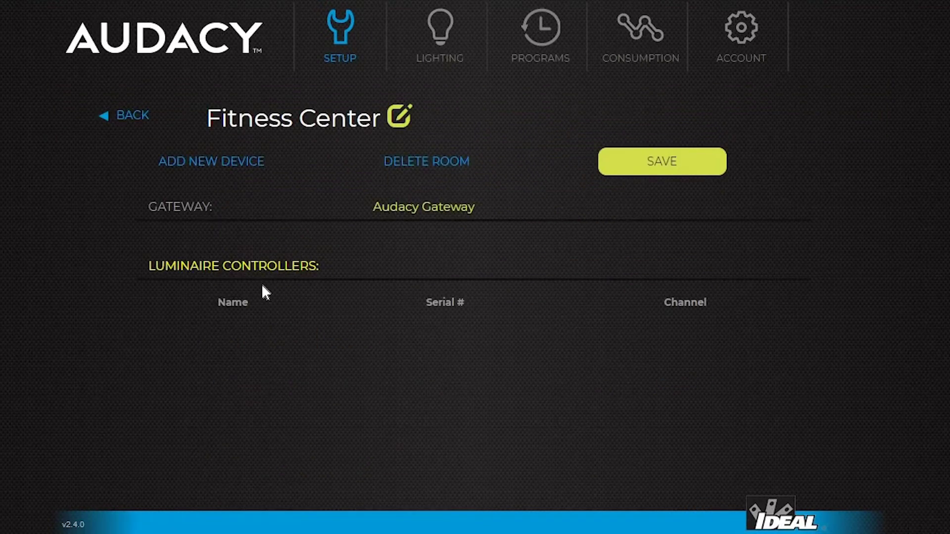
left_click(205, 168)
type("110006bc")
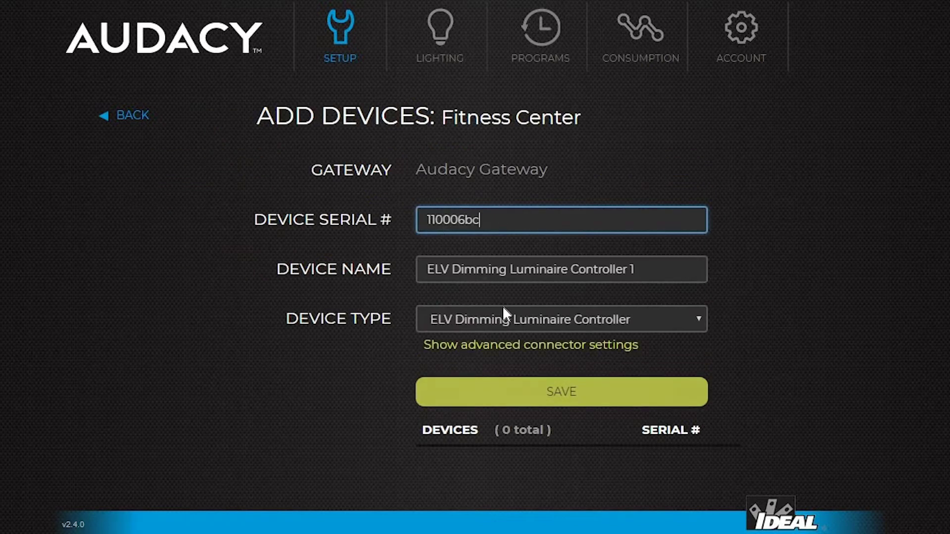
left_click(643, 270)
left_click_drag(634, 269, 403, 271)
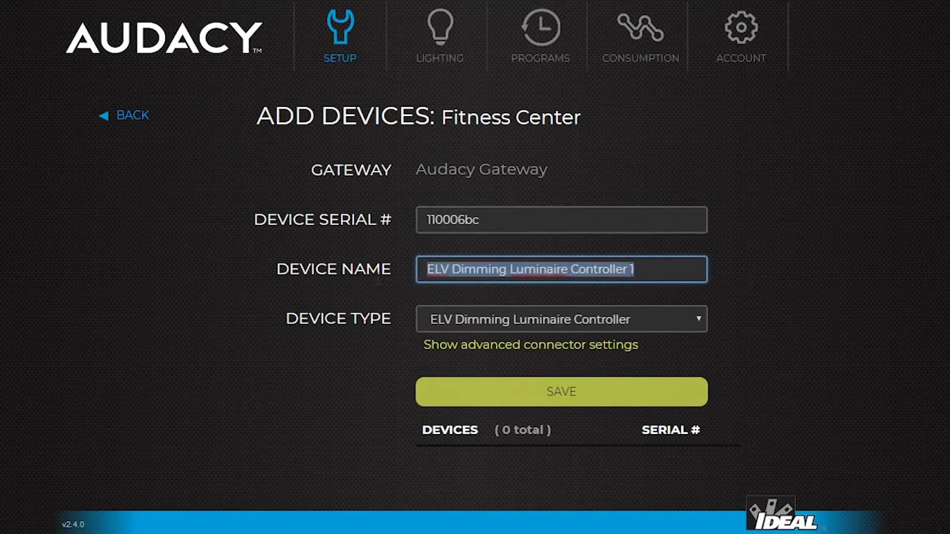
type("Round ")
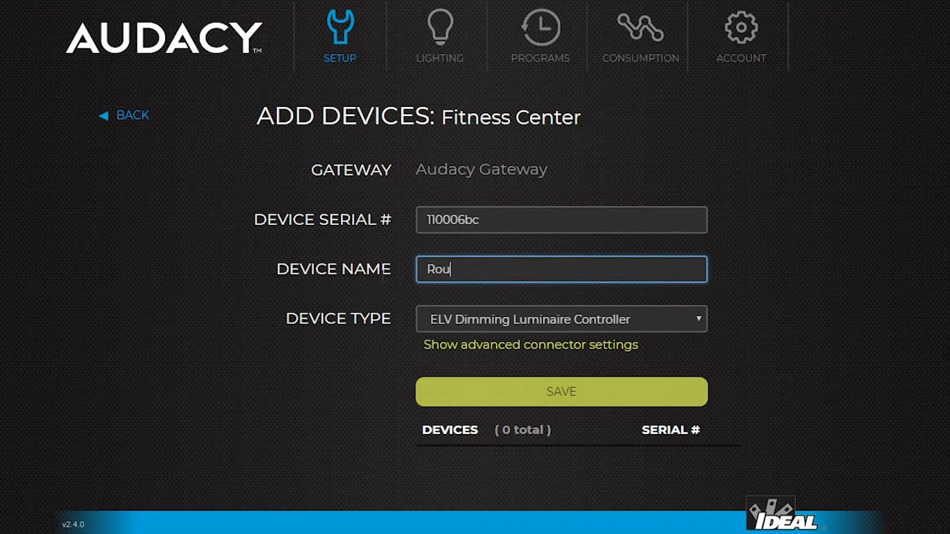
type("Fixture")
left_click(562, 395)
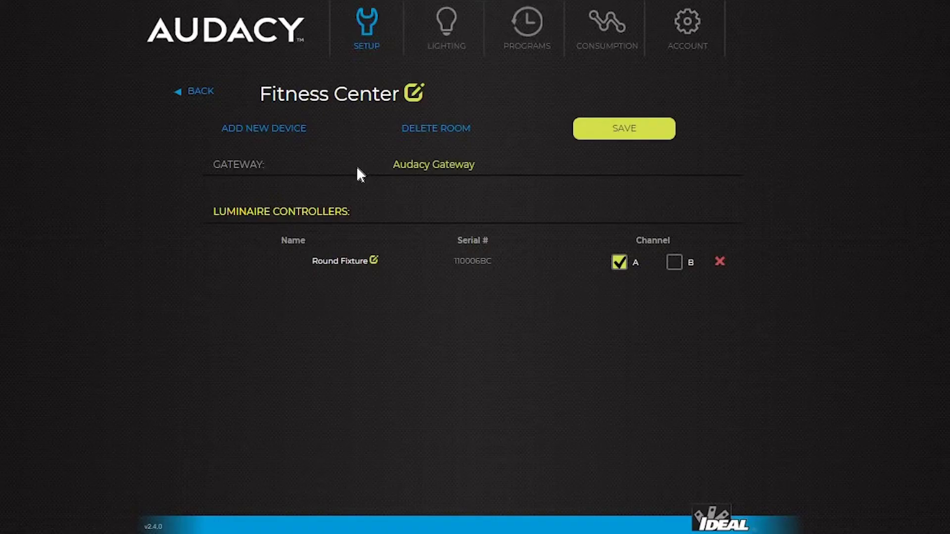
Rename the Round Fixture controller to 'Zone 1' and set its voltage to 277 VAC.
left_click(376, 261)
scroll(623, 125, "down", 3)
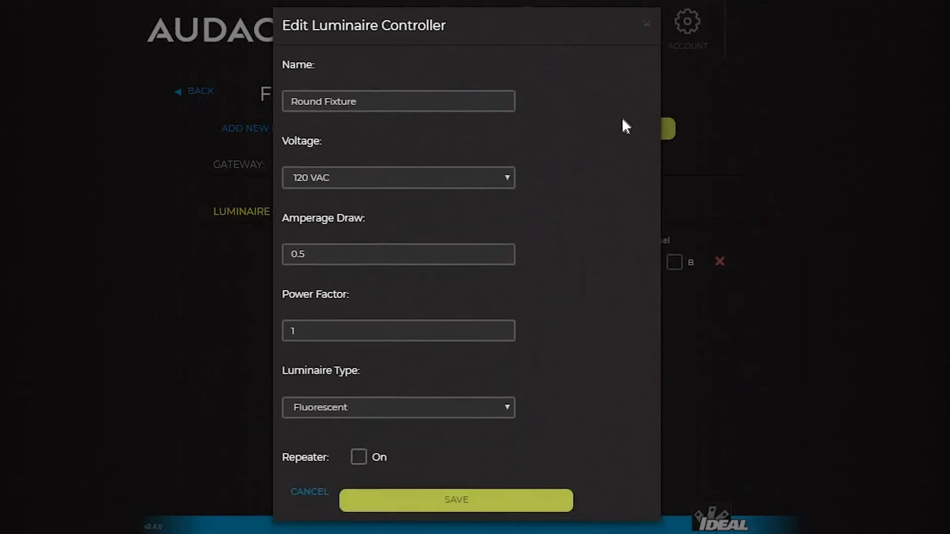
left_click(388, 95)
key("BackSpace")
key("BackSpace")
key("BackSpace")
key("BackSpace")
key("BackSpace")
key("BackSpace")
key("BackSpace")
key("BackSpace")
key("BackSpace")
key("BackSpace")
key("BackSpace")
key("BackSpace")
key("BackSpace")
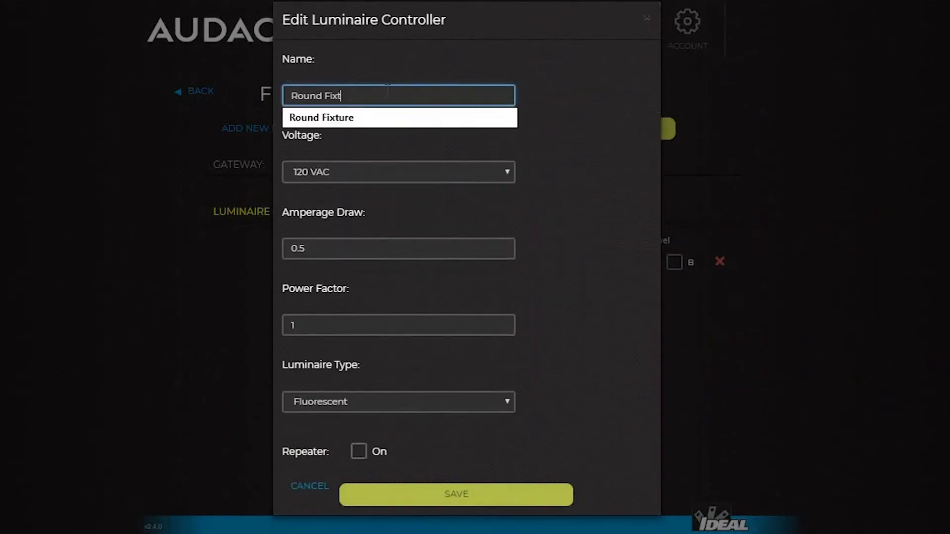
type("Zone 1")
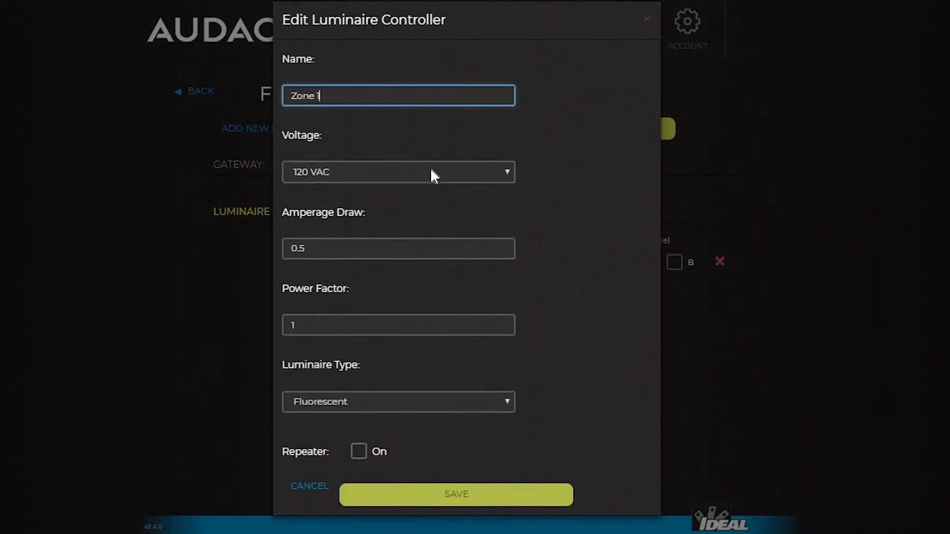
left_click(429, 169)
left_click(374, 237)
Set amperage draw 0.25, power factor .9, luminaire type LED, and turn Repeater on.
left_click(374, 245)
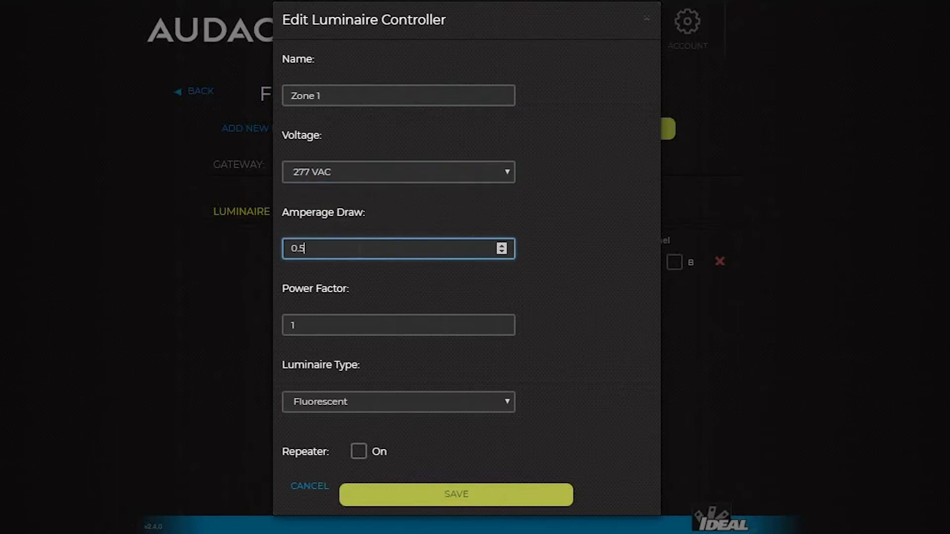
key("BackSpace")
type("25")
left_click(350, 325)
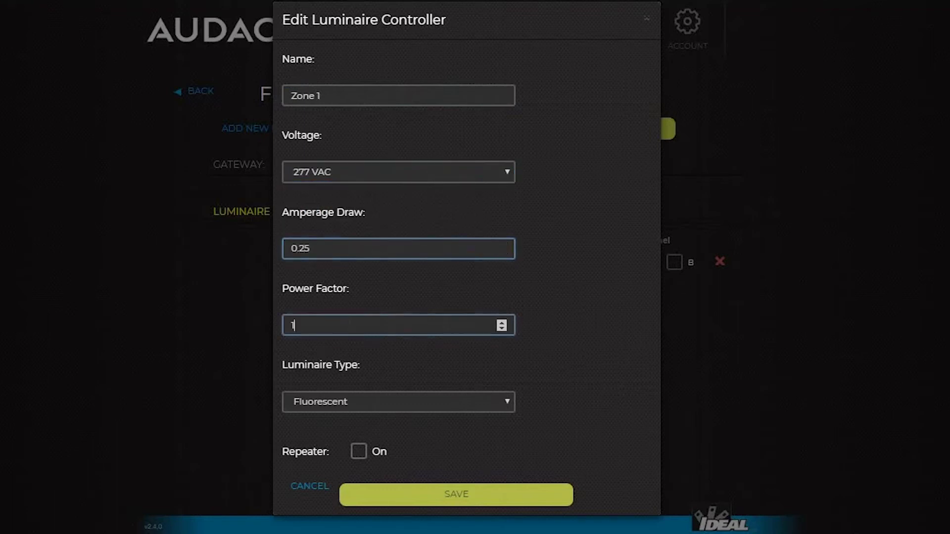
key("BackSpace")
type(".9")
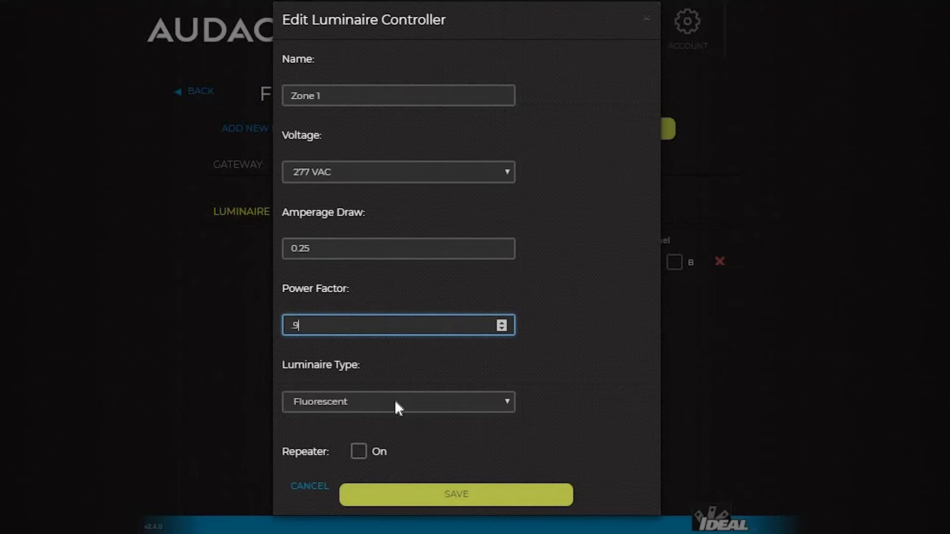
left_click(398, 404)
left_click(336, 434)
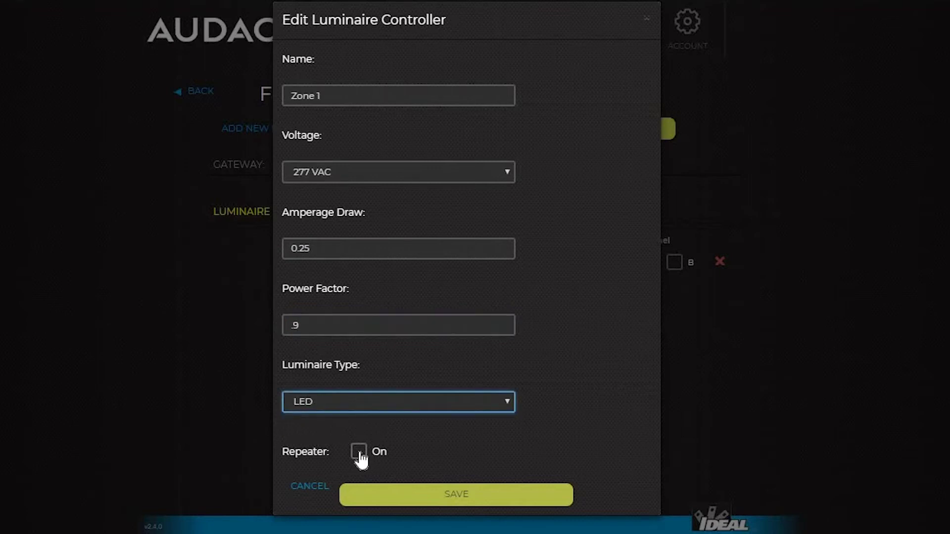
left_click(359, 451)
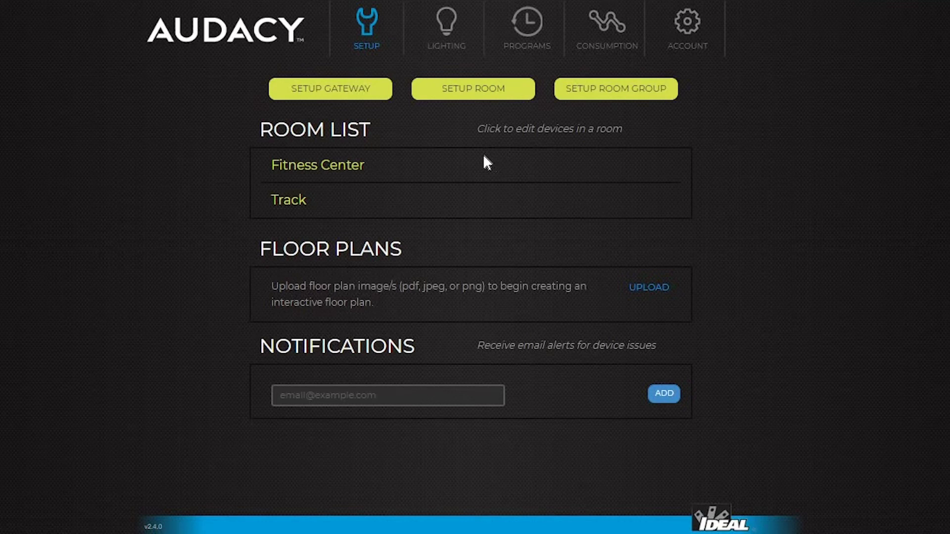
Tick Zone 1 under the Fitness Center's Motion Sensor.
left_click(317, 164)
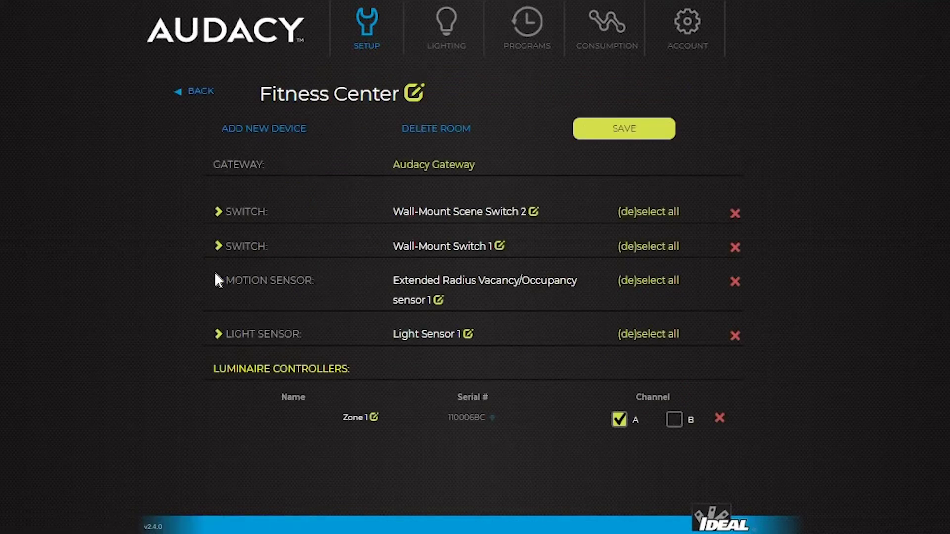
left_click(218, 282)
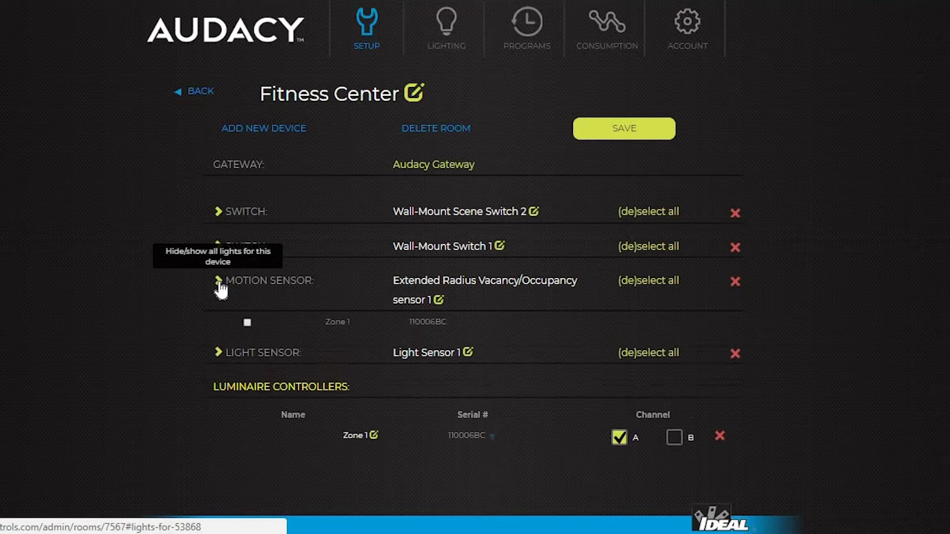
left_click(248, 323)
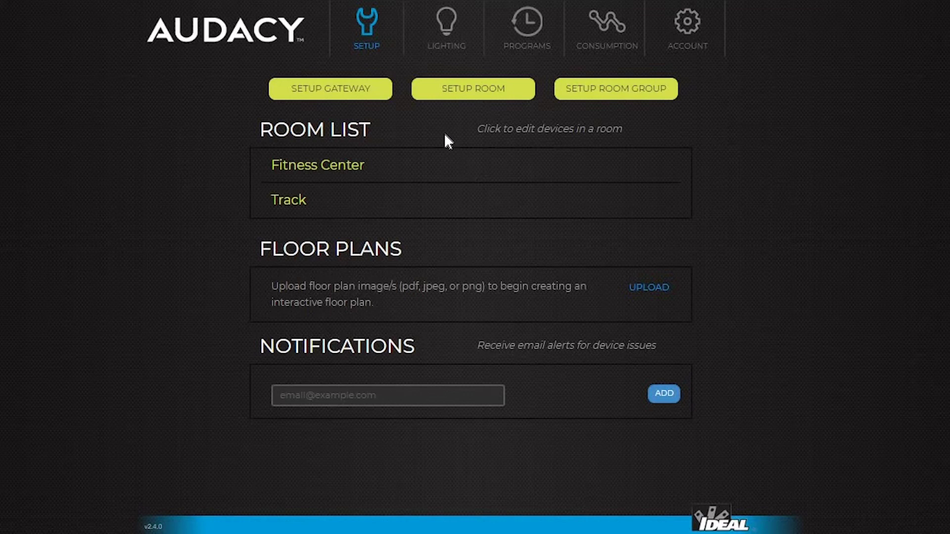
Link Zone 1 under Light Sensor 1 in Fitness Center and save the room's device assignments.
left_click(309, 170)
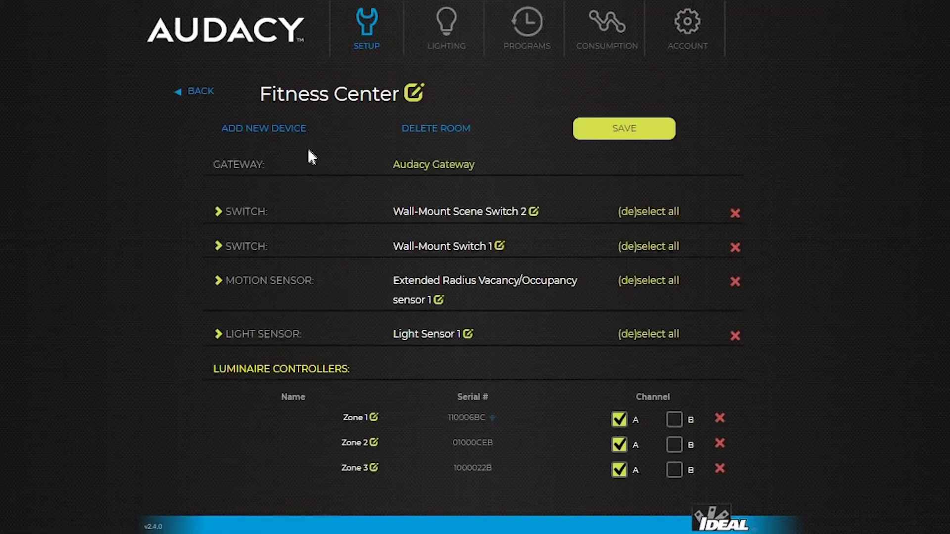
left_click(216, 334)
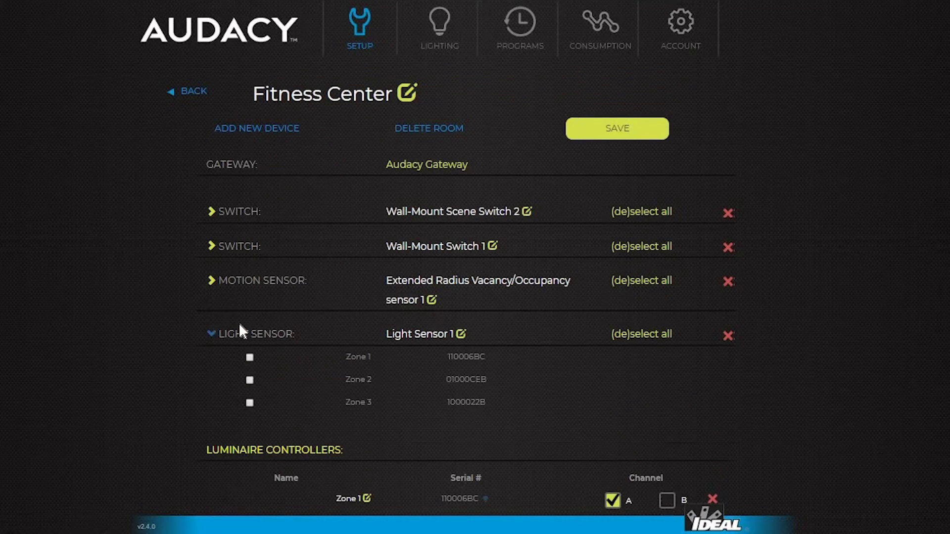
scroll(353, 286, "down", 2)
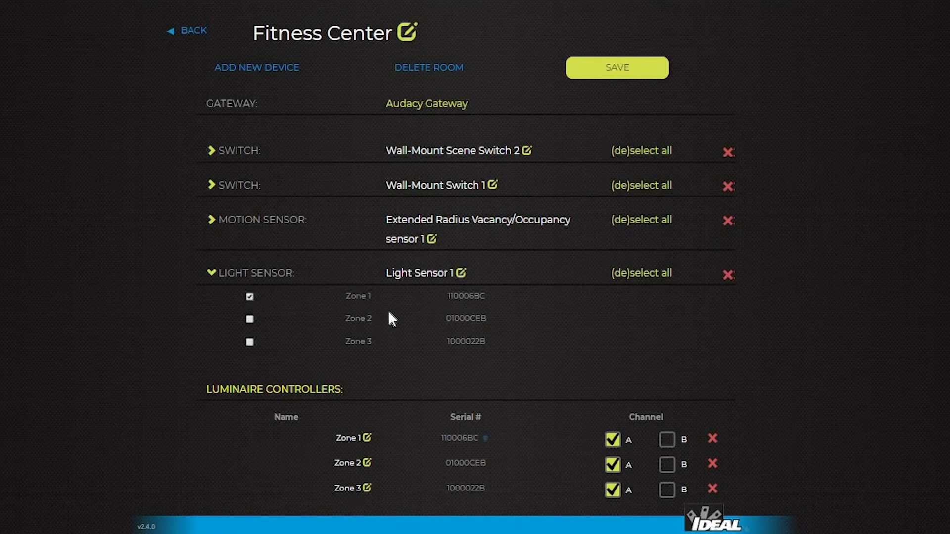
left_click(620, 70)
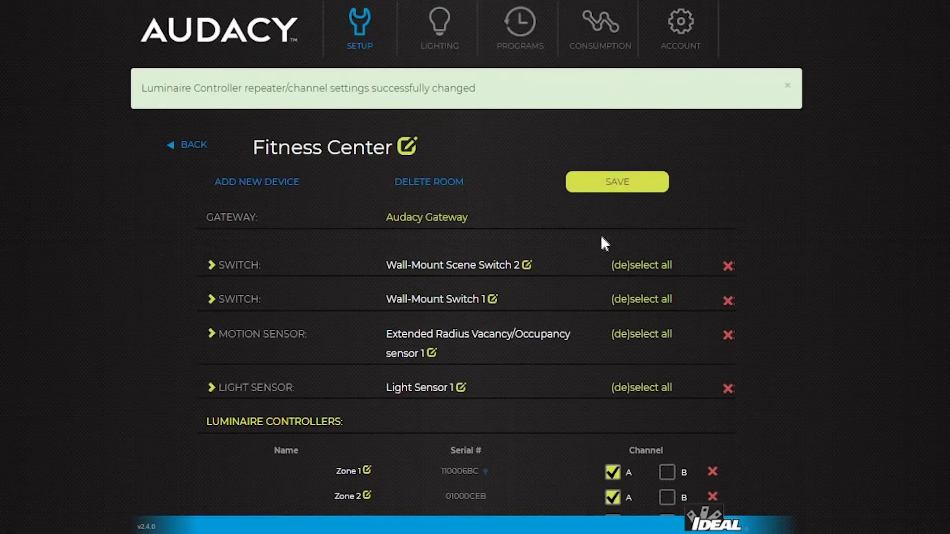
left_click(440, 31)
Set the Fitness Center light sensor thresholds to LOW 55 and HIGH 80 foot-candles and save.
left_click(319, 141)
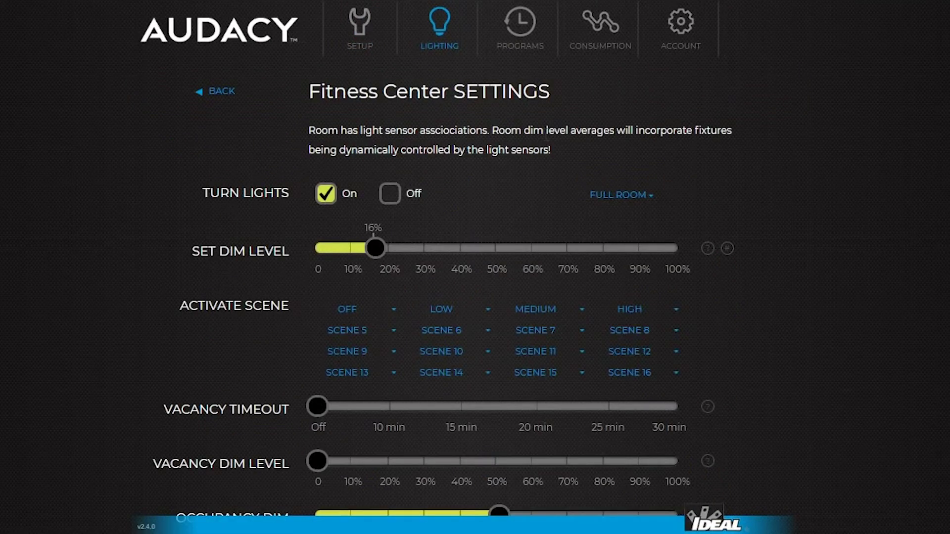
scroll(536, 144, "down", 6)
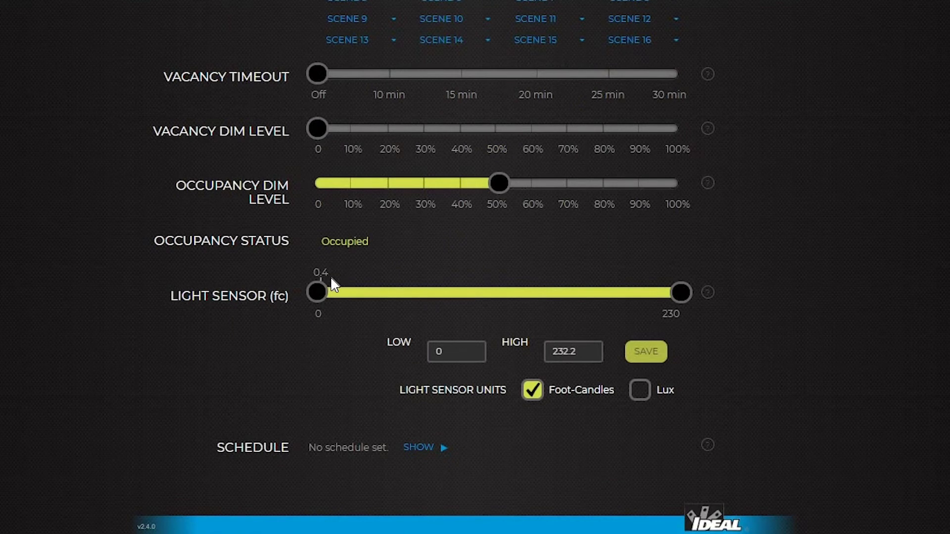
left_click(396, 294)
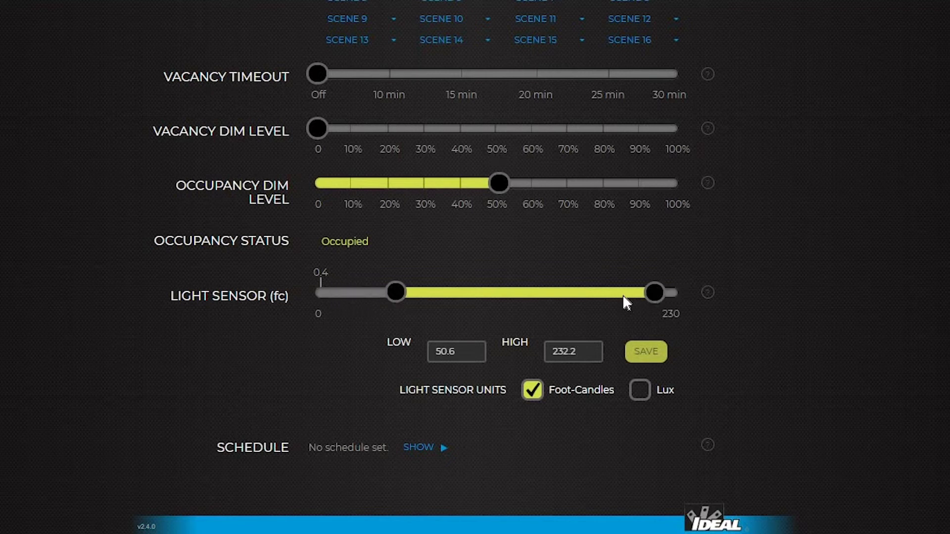
left_click_drag(623, 295, 456, 310)
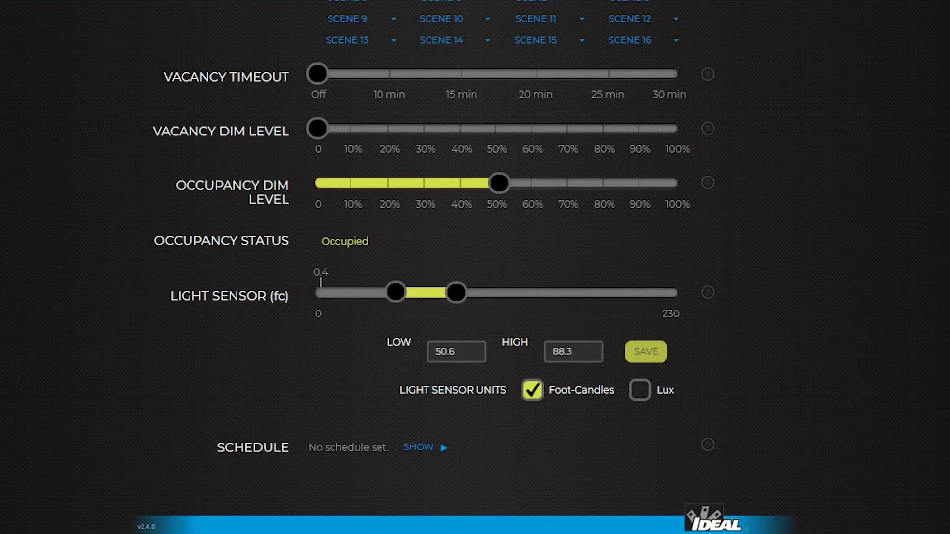
left_click(450, 352)
type("55")
key("Tab")
type("80")
left_click(649, 356)
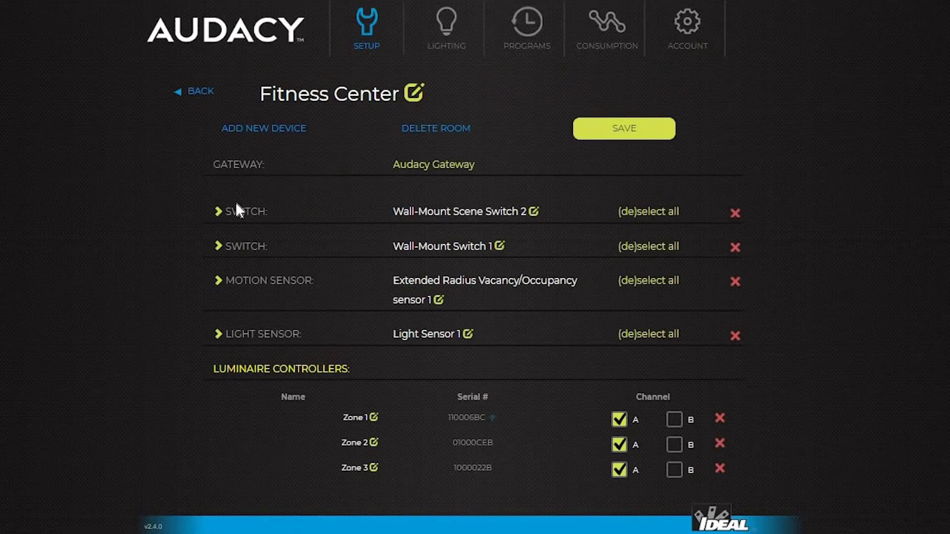
Select all zones for Wall-Mount Scene Switch 2 and save the switch assignments.
left_click(217, 212)
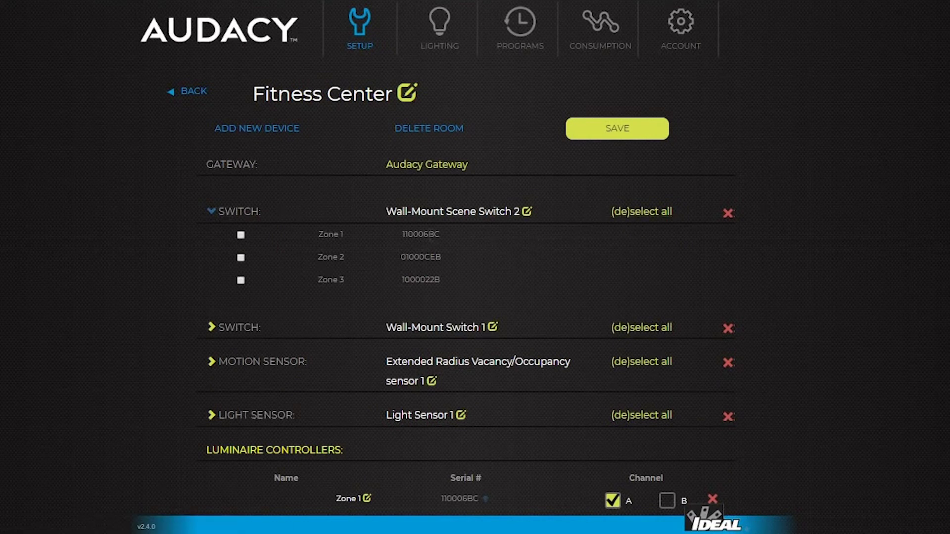
left_click(652, 217)
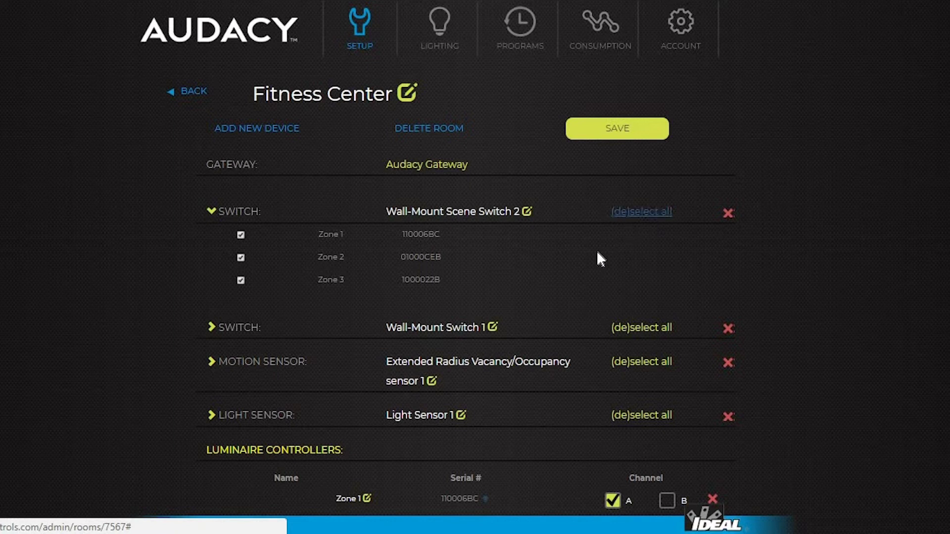
left_click(212, 327)
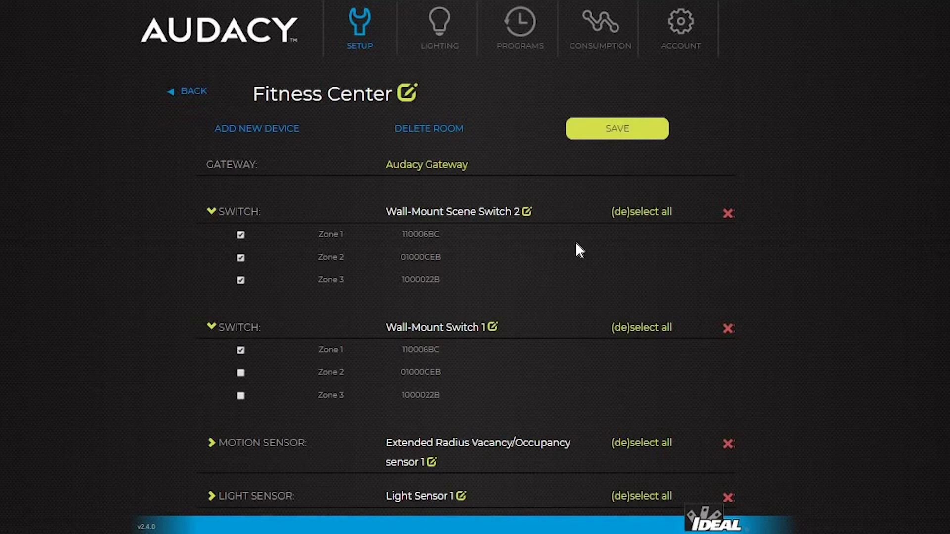
left_click(627, 135)
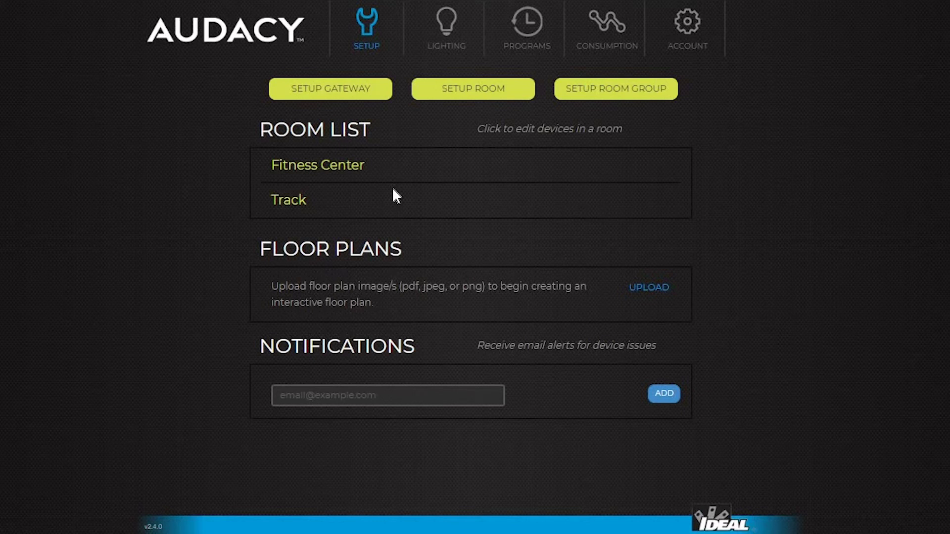
Add a device with serial ff040001 named 'Virtual Switch round fixture' to Fitness Center.
left_click(316, 167)
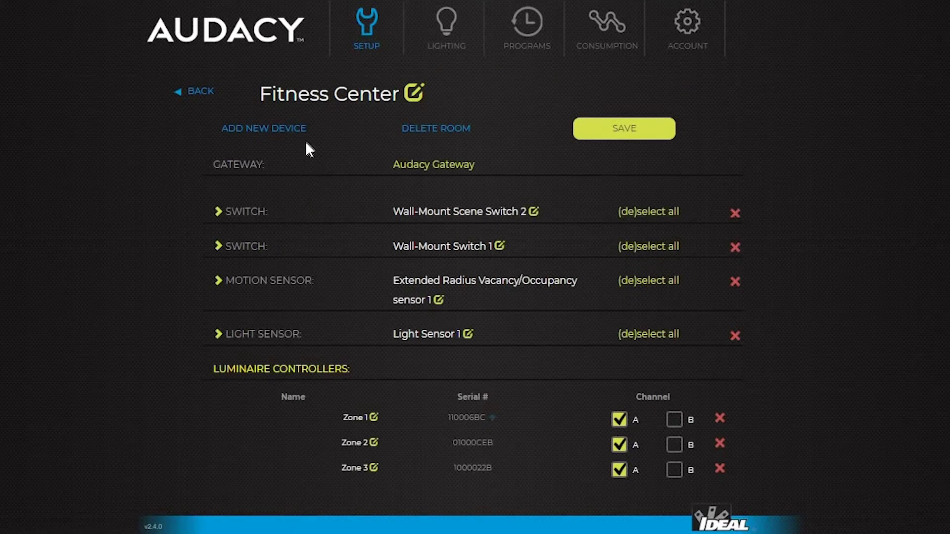
left_click(268, 130)
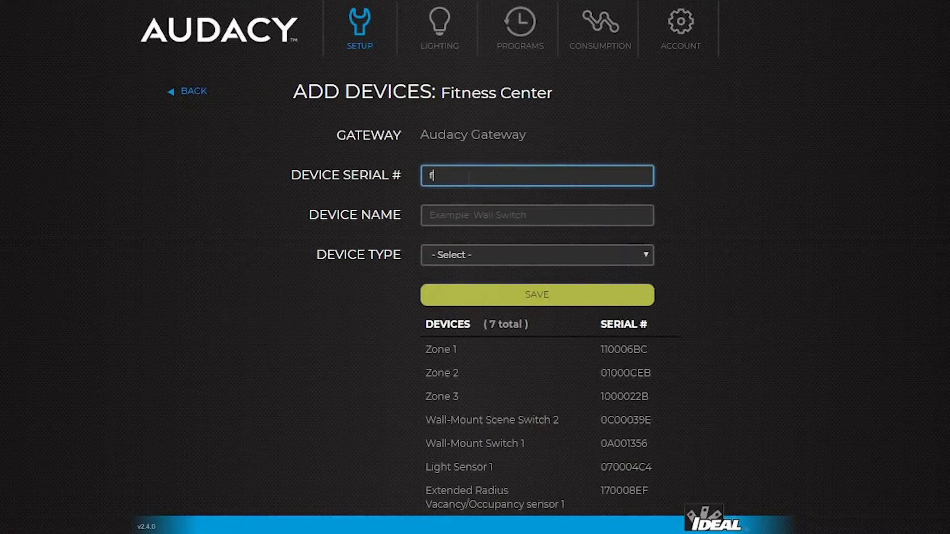
type("ff04")
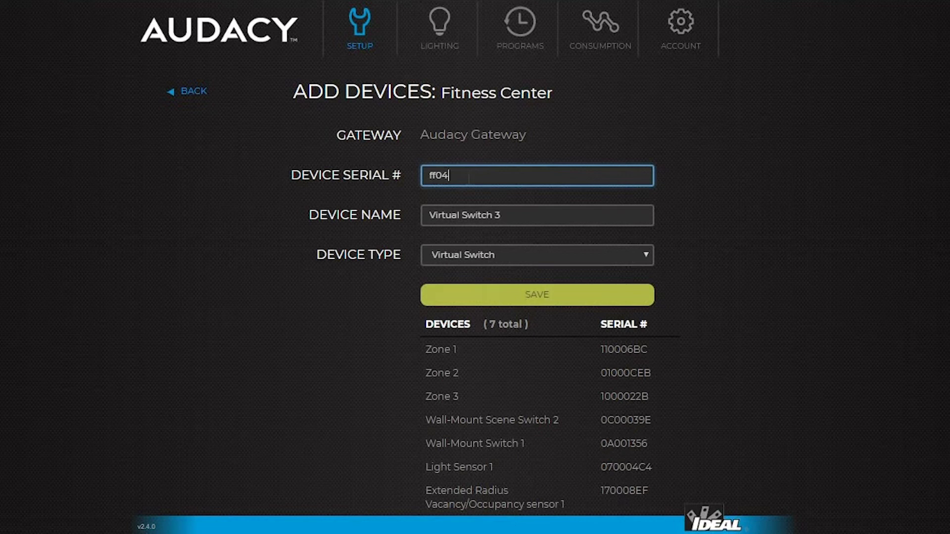
type("0001")
triple_click(466, 218)
type("Vir")
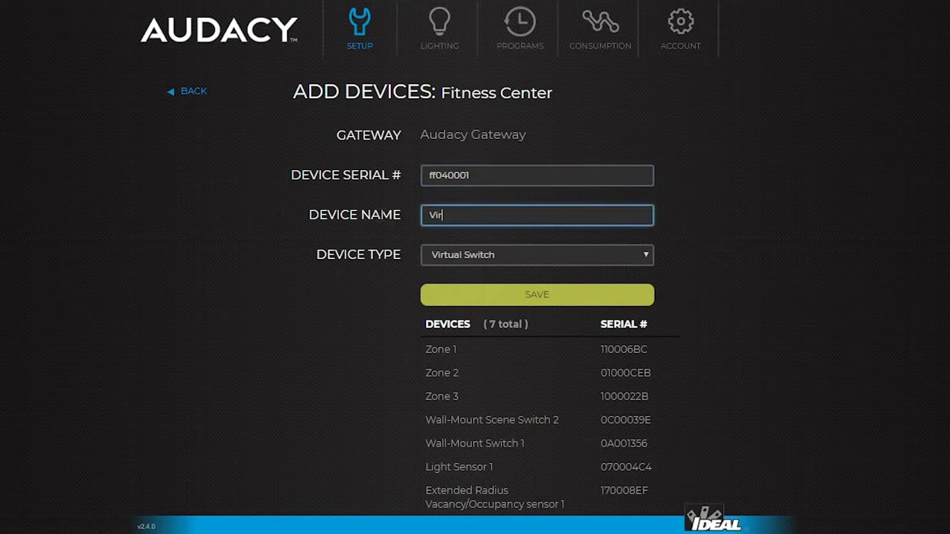
type("tual Switch round fixture")
left_click(546, 296)
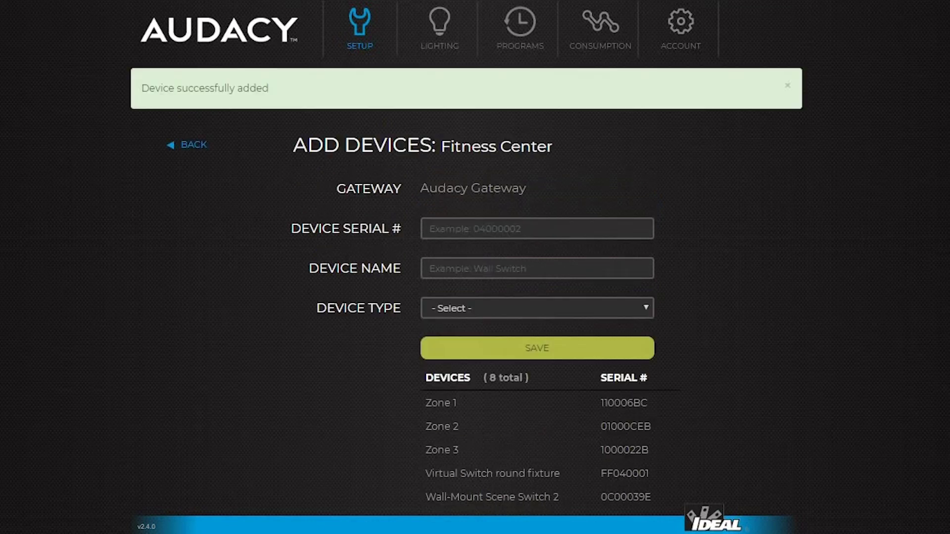
left_click(194, 146)
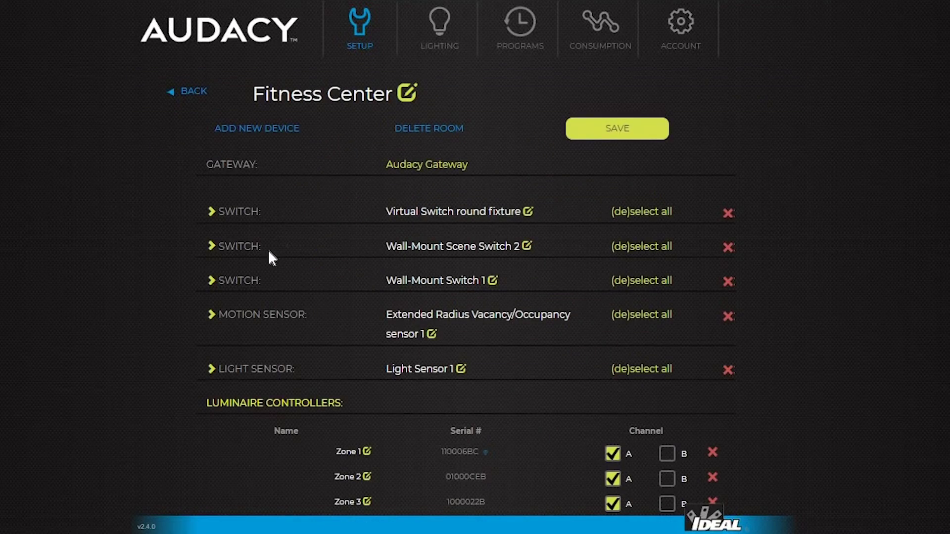
Keep Zone 1 assigned to Virtual Switch round fixture and save the room.
left_click(212, 212)
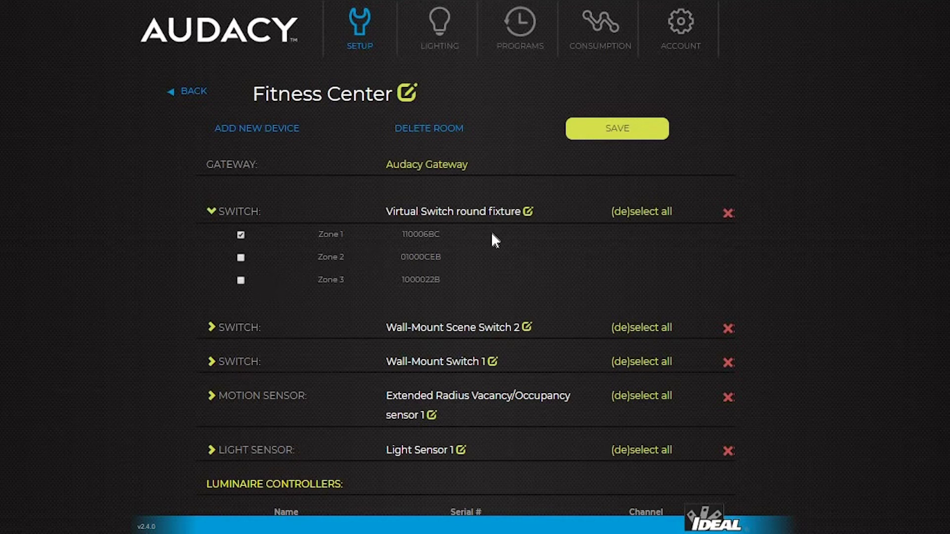
left_click(615, 128)
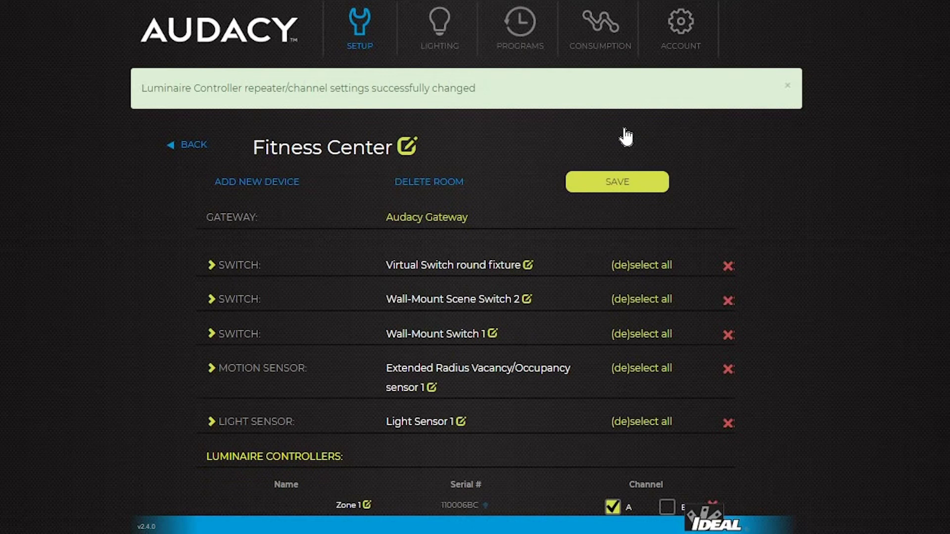
Target the Virtual Switch round fixture in Fitness Center, turn the lights off, then set dim level 50%.
left_click(437, 31)
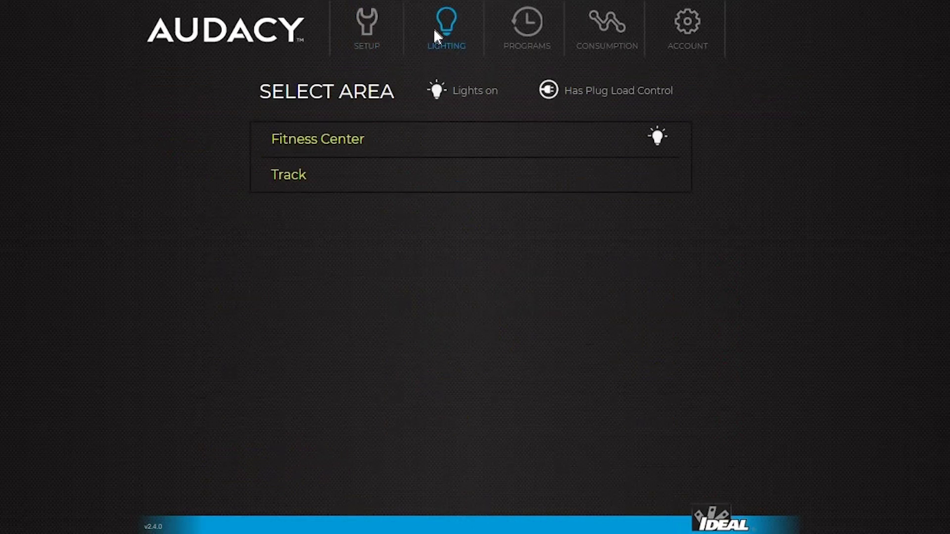
left_click(322, 140)
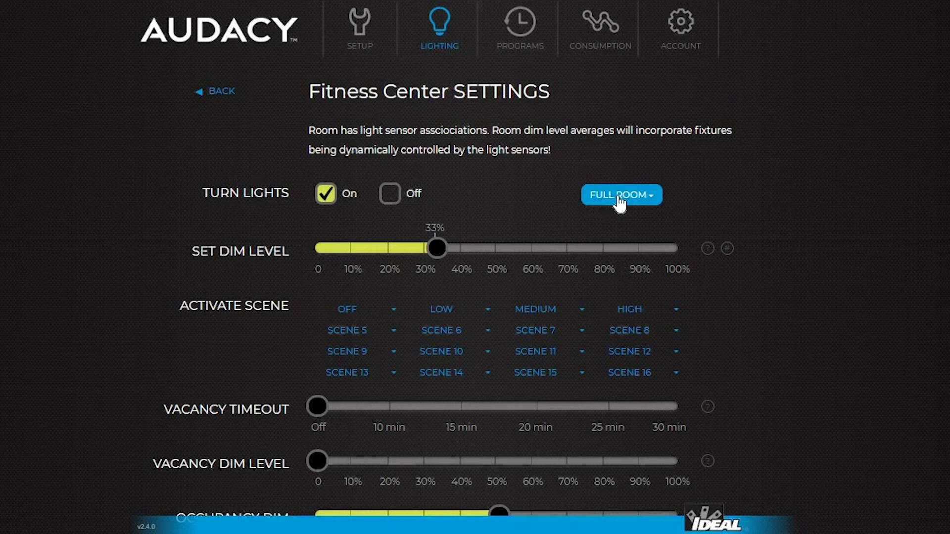
left_click(652, 199)
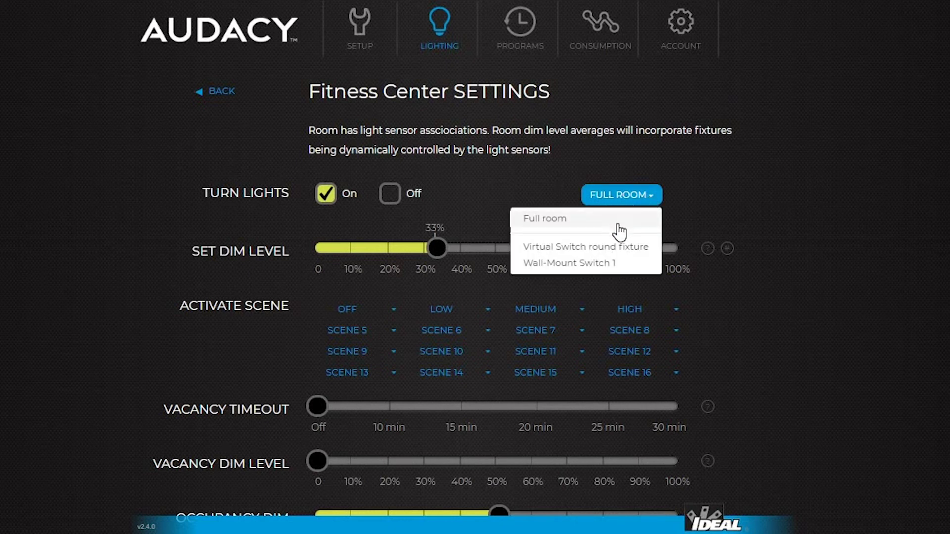
left_click(589, 248)
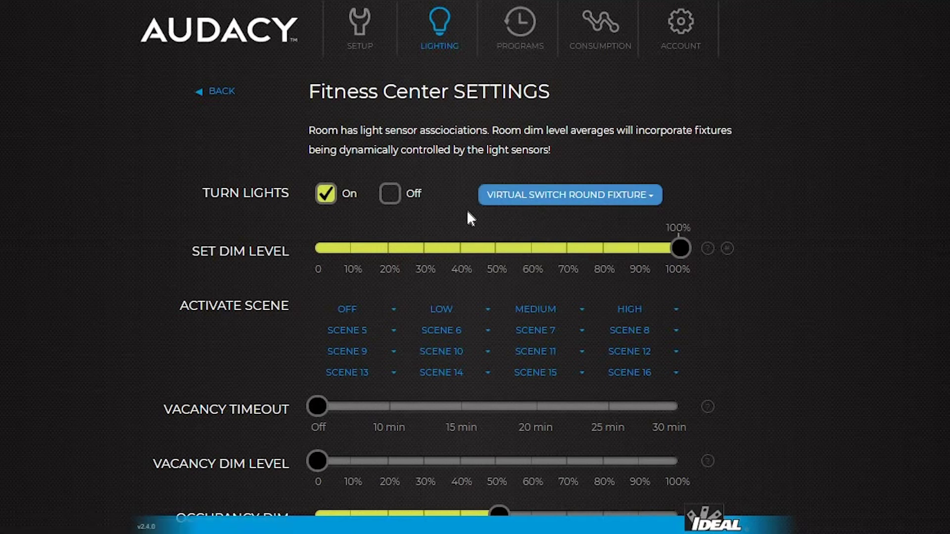
left_click(400, 195)
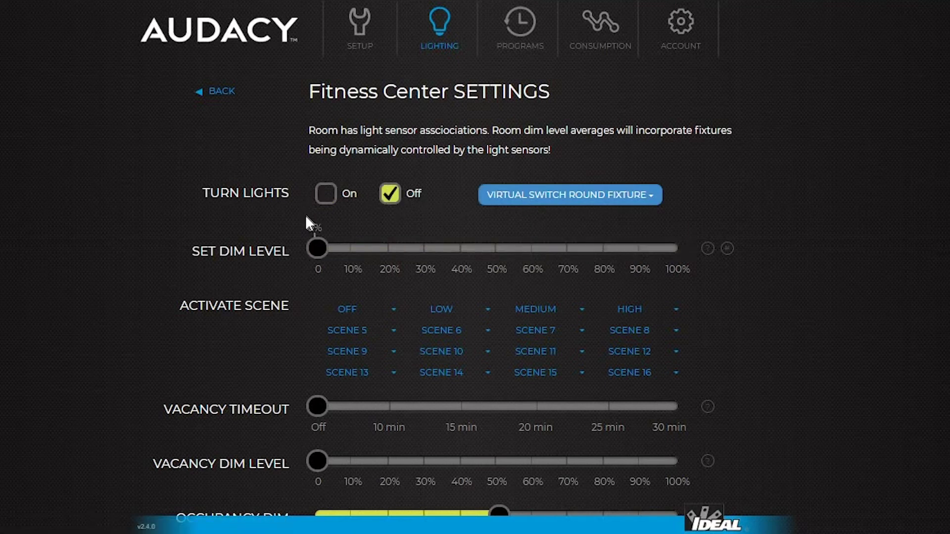
left_click(498, 271)
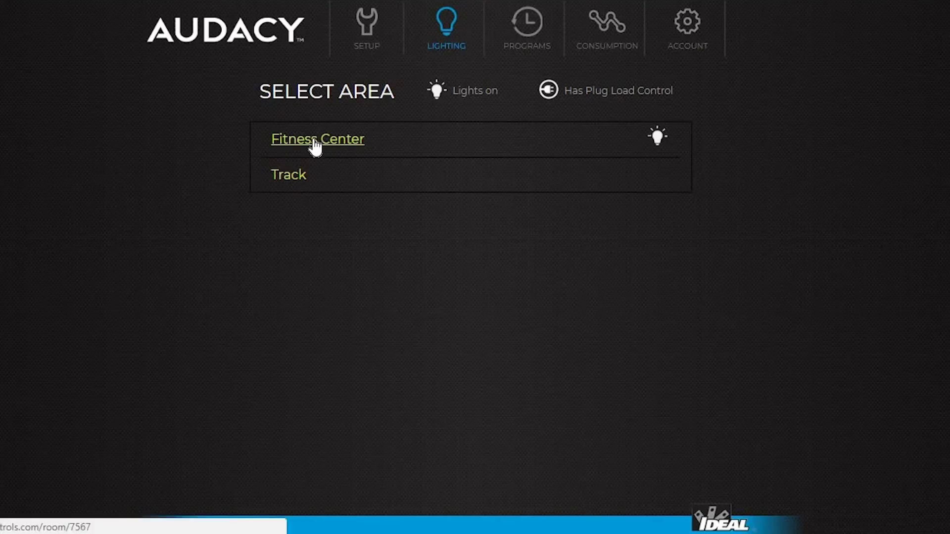
Save the current Fitness Center lighting as the Low scene and open its detailed editor.
left_click(315, 140)
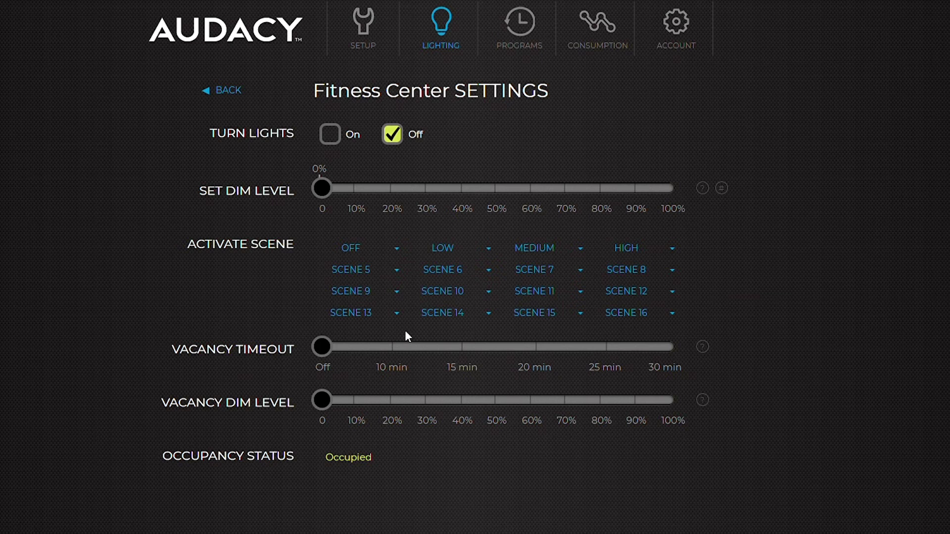
left_click(487, 247)
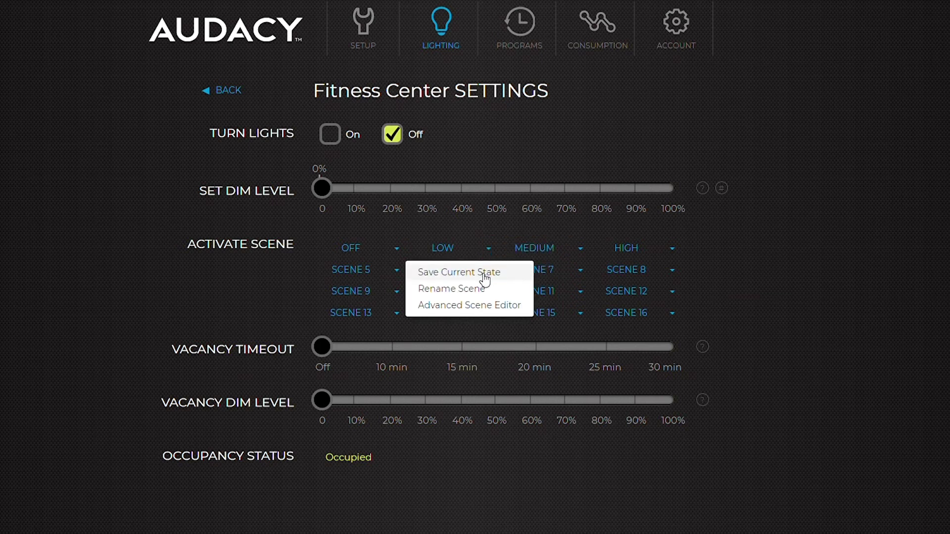
left_click(485, 273)
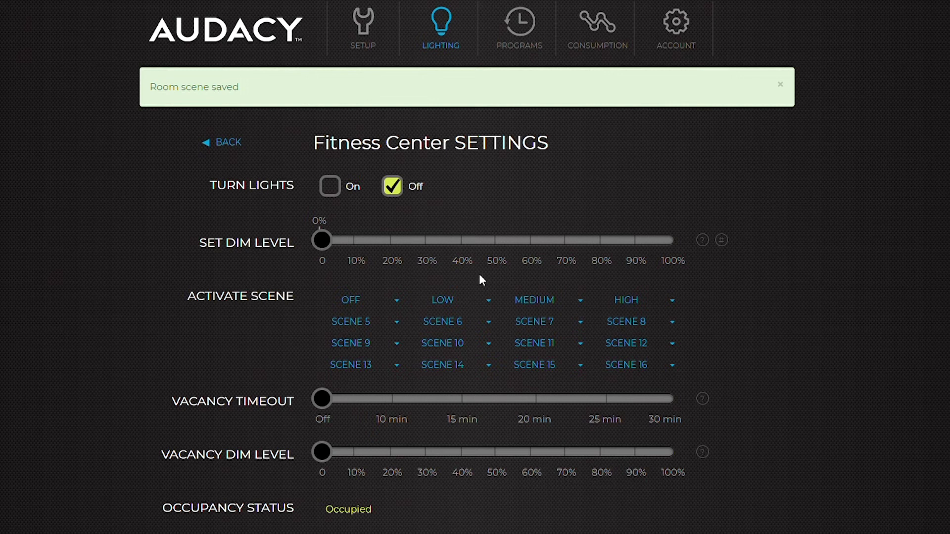
left_click(489, 301)
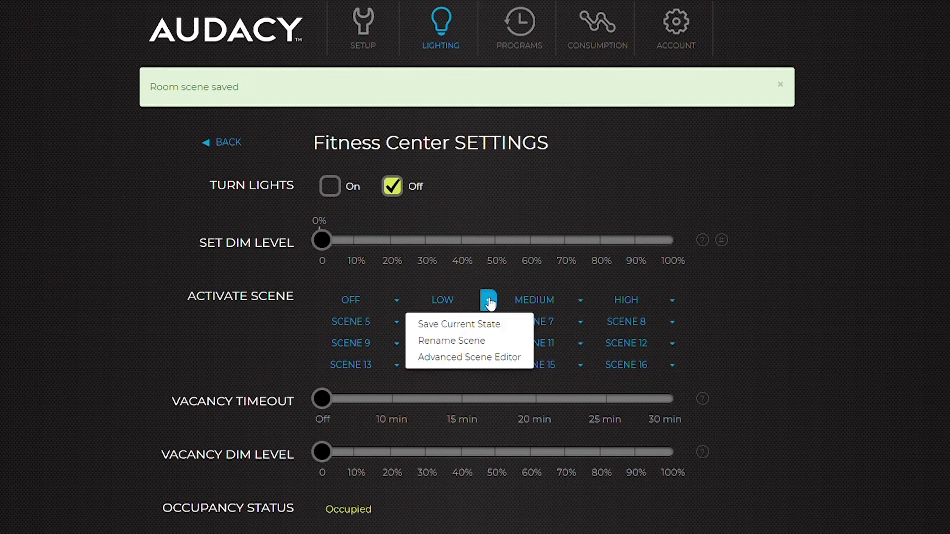
left_click(480, 361)
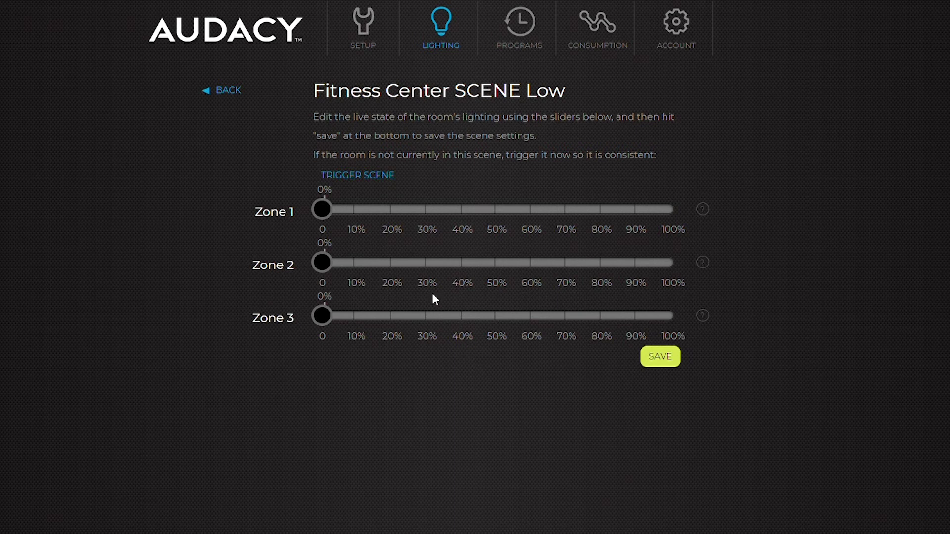
Trigger the Low scene, set Zone 1 to 30%, Zone 2 to 79%, Zone 3 slightly up, and save.
left_click(368, 177)
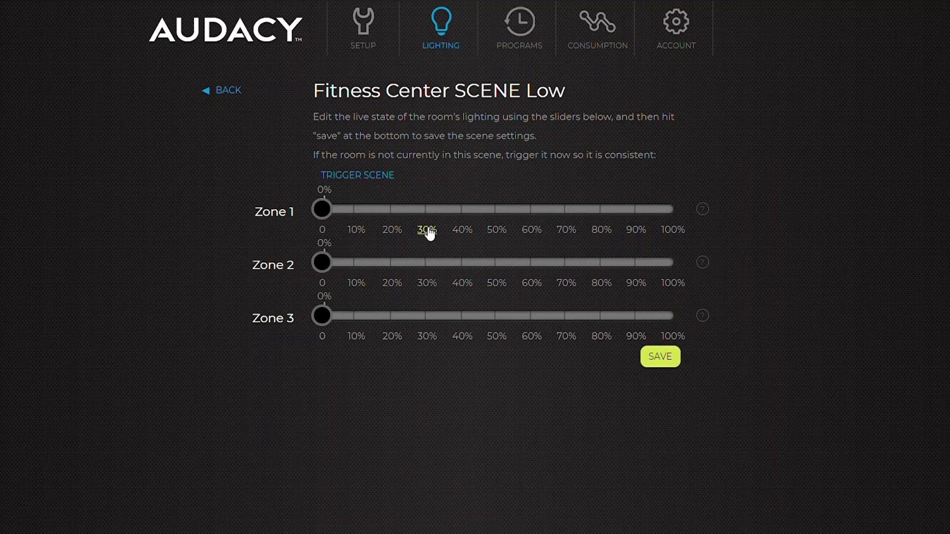
left_click(427, 231)
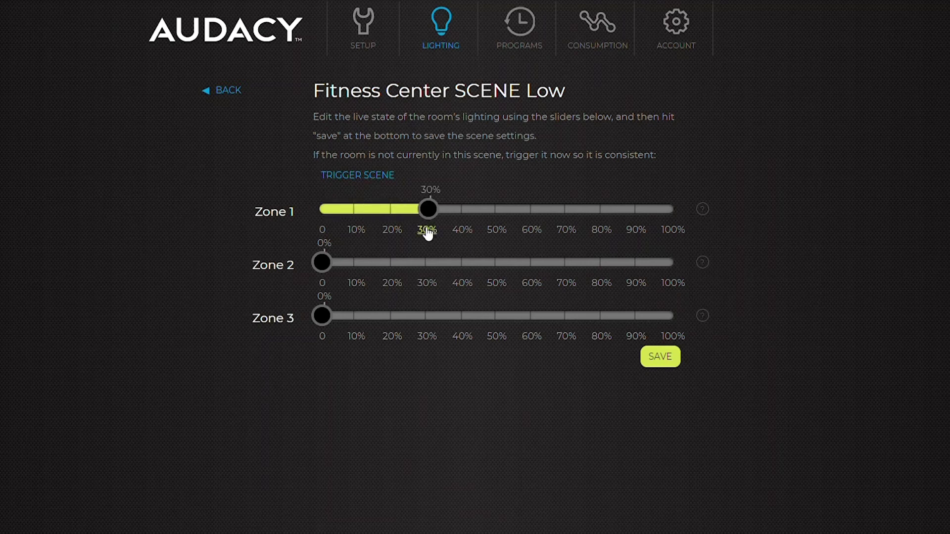
left_click_drag(324, 262, 604, 267)
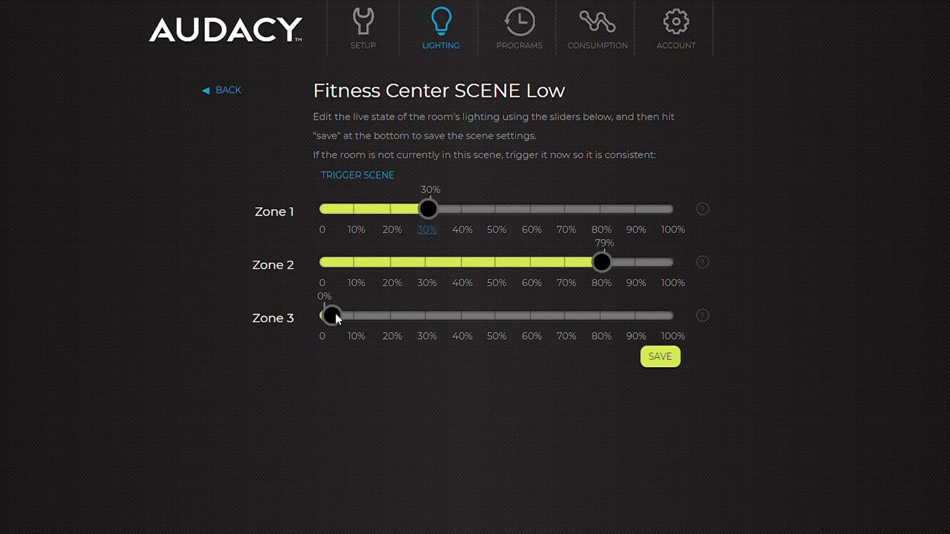
left_click_drag(333, 314, 357, 317)
left_click(662, 358)
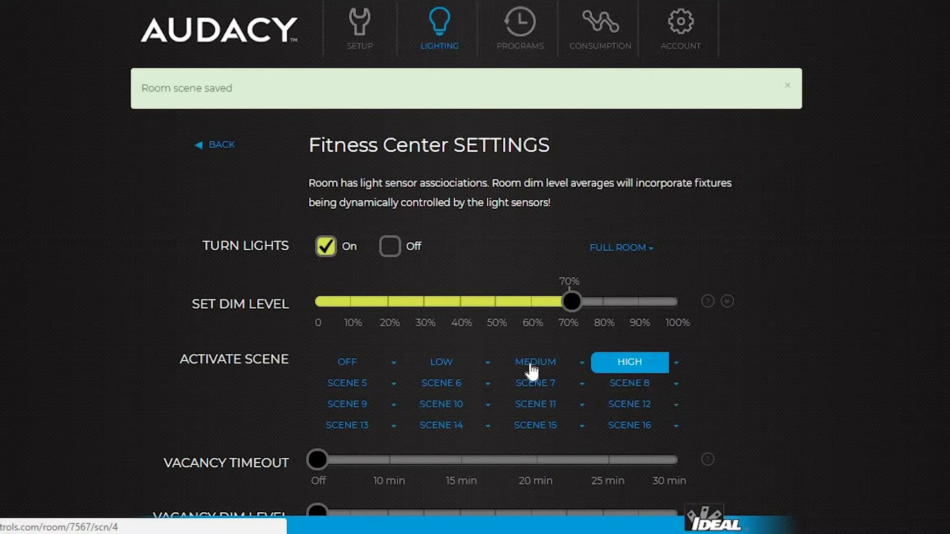
Rename the Fitness Center's Low scene to 'Presentation Mode' from its scene options.
left_click(488, 363)
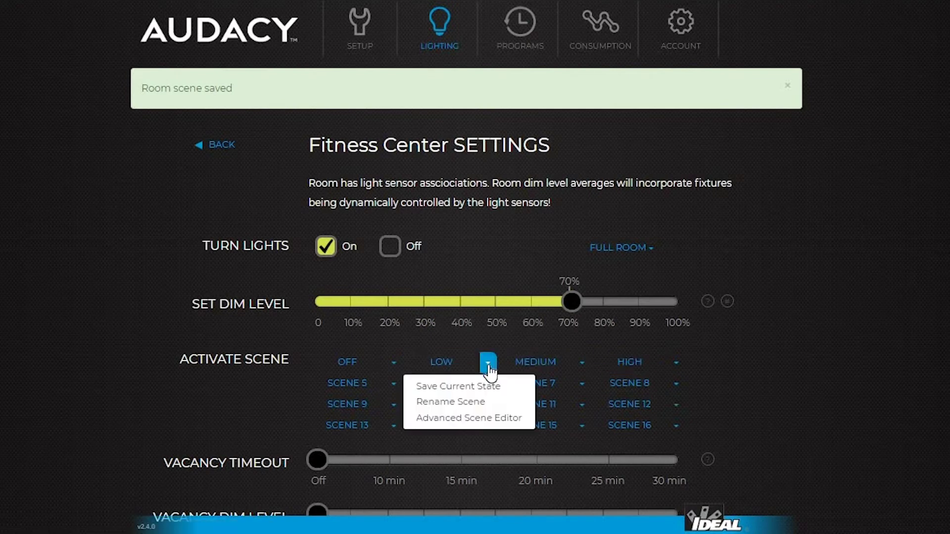
left_click(471, 402)
left_click(465, 375)
type("Prese")
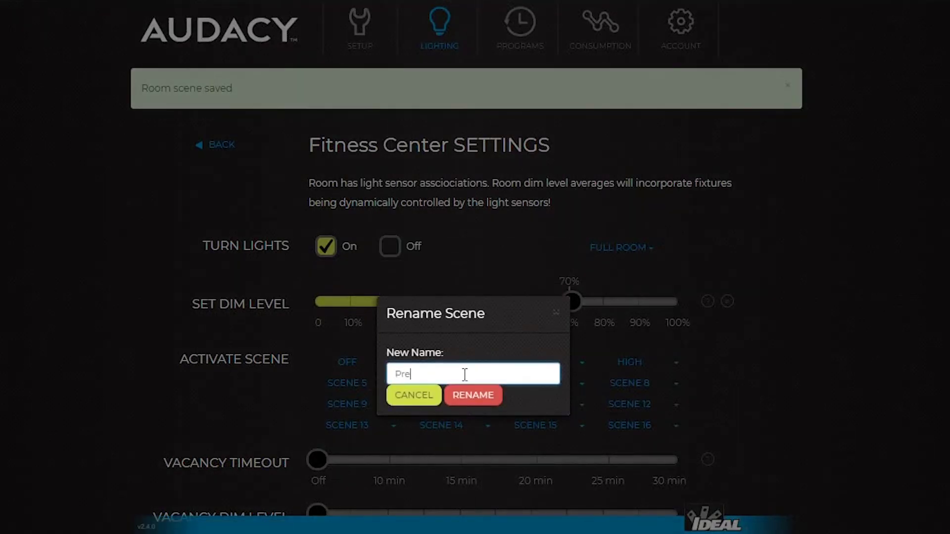
type("ntation Mode")
left_click(474, 396)
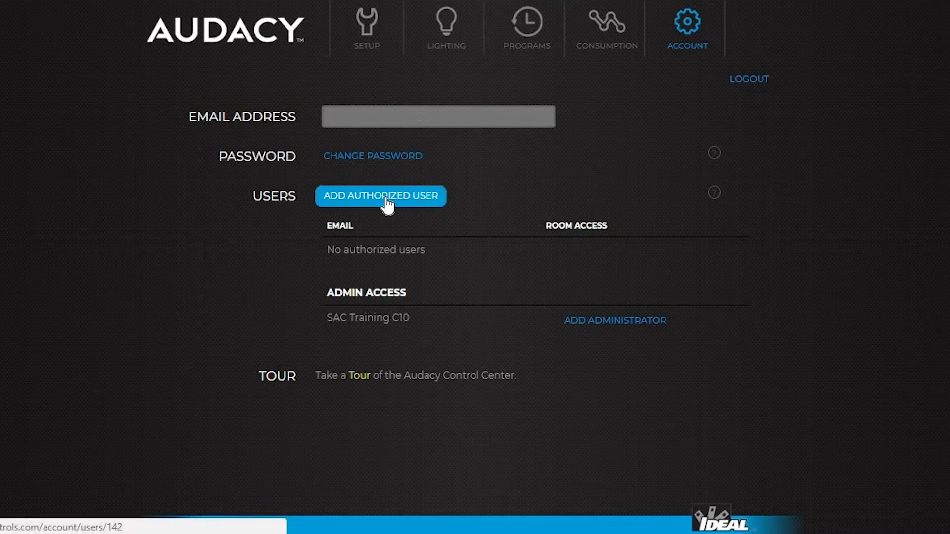
Add a new authorized user by e-mail address, with access limited to the Track room.
left_click(388, 201)
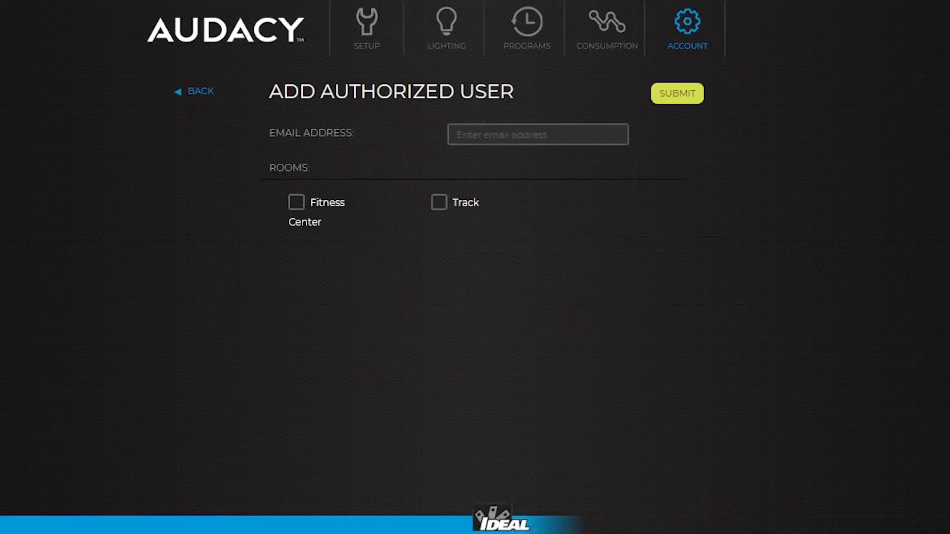
left_click(538, 134)
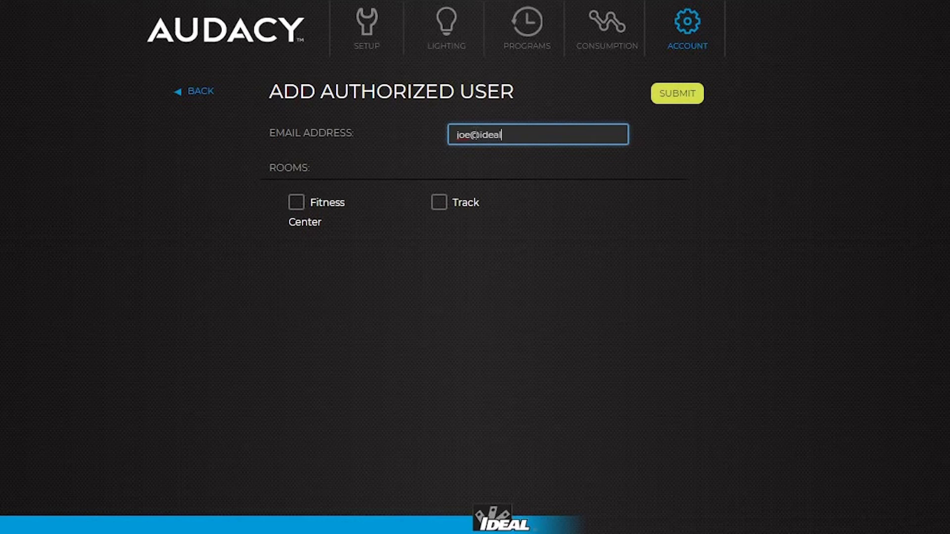
left_click(438, 204)
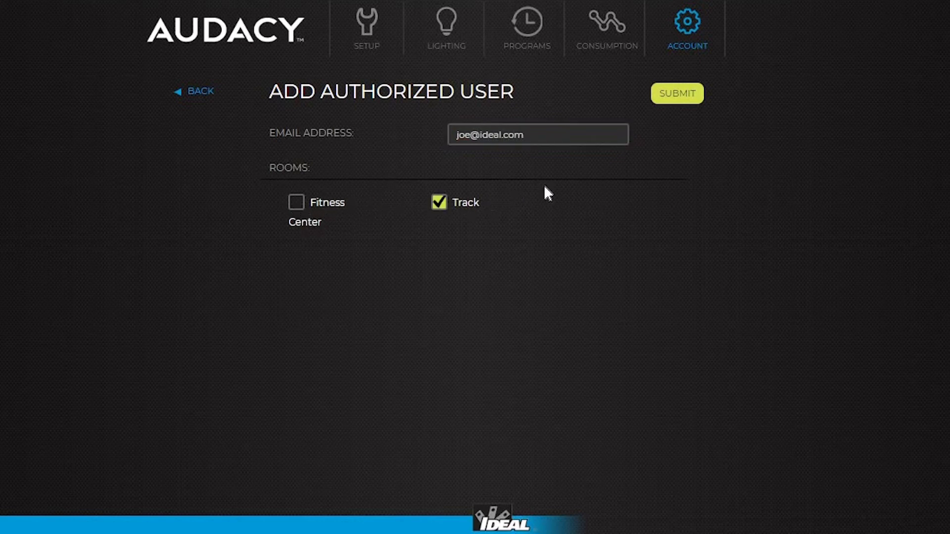
left_click(674, 94)
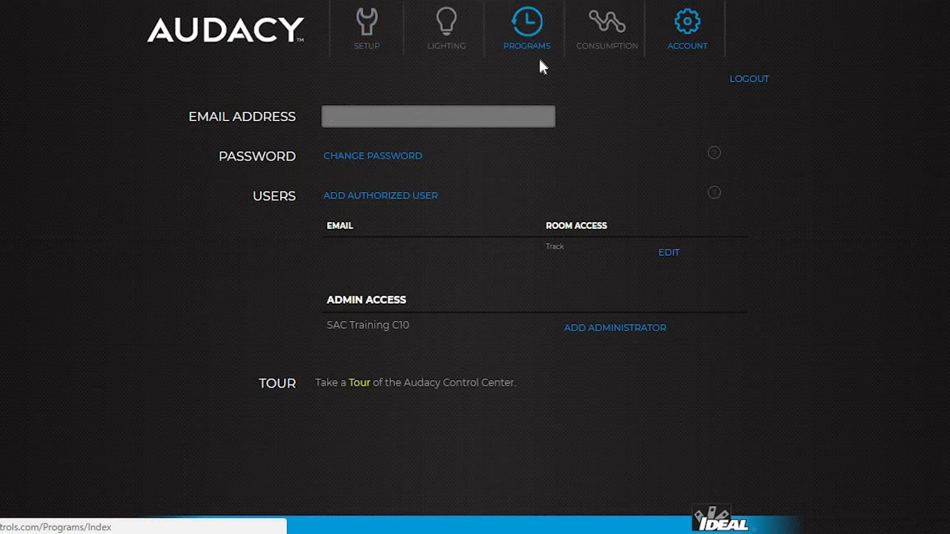
Begin adding an administrator for SAC Training C10 and enter the user's e-mail address.
left_click(606, 331)
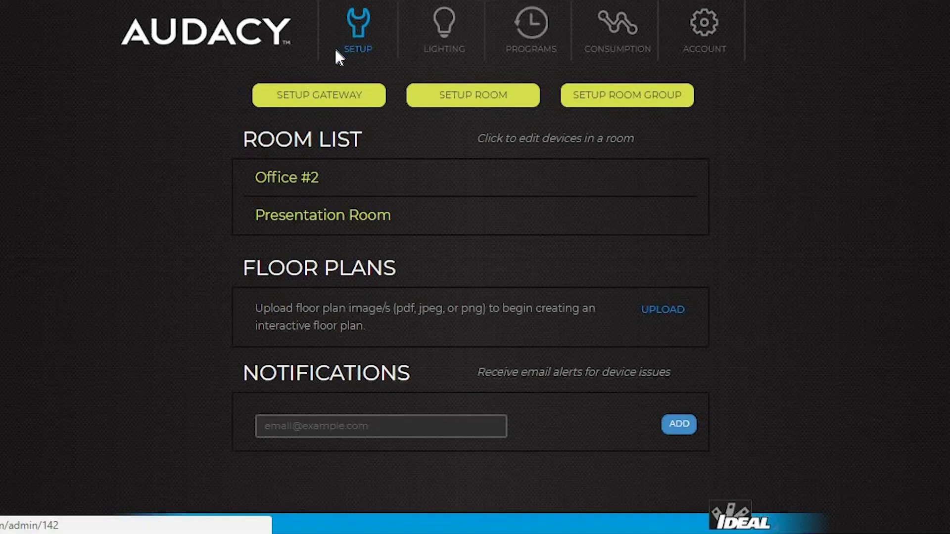
Upload Floor Plan.jpg under Floor Plans and open it in the floor plan editor.
left_click(662, 315)
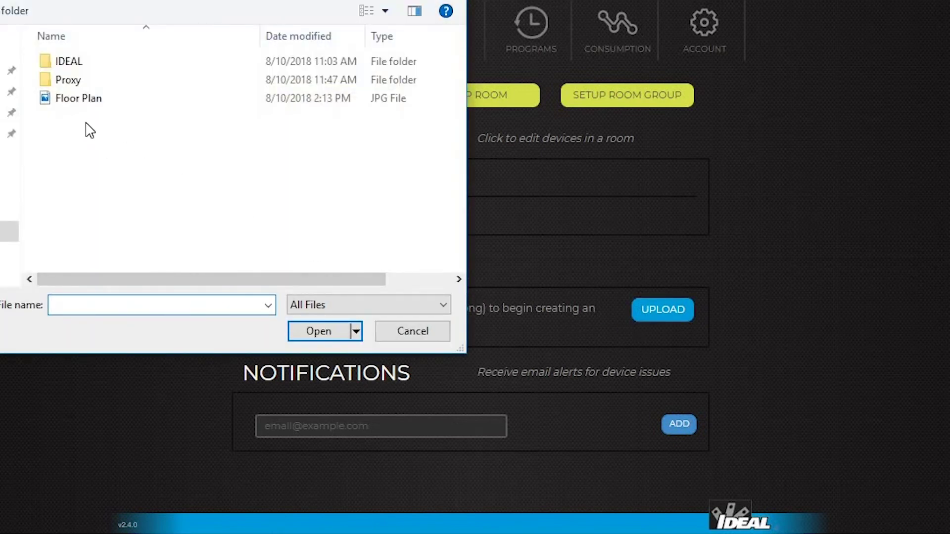
left_click(73, 101)
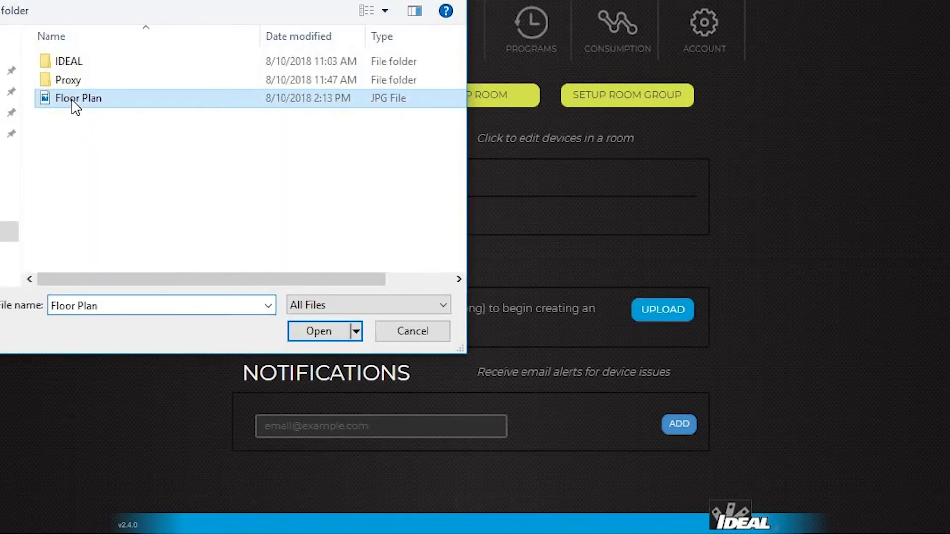
left_click(326, 338)
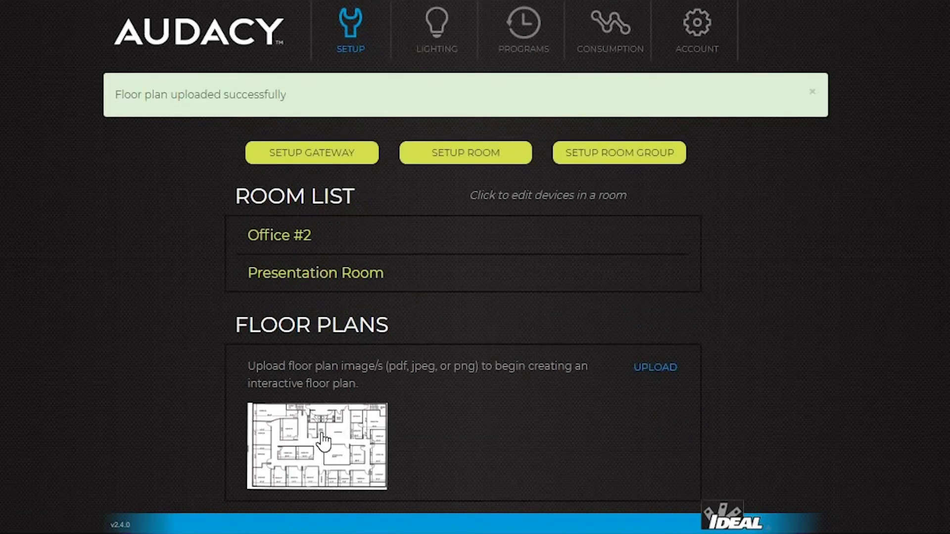
left_click(317, 448)
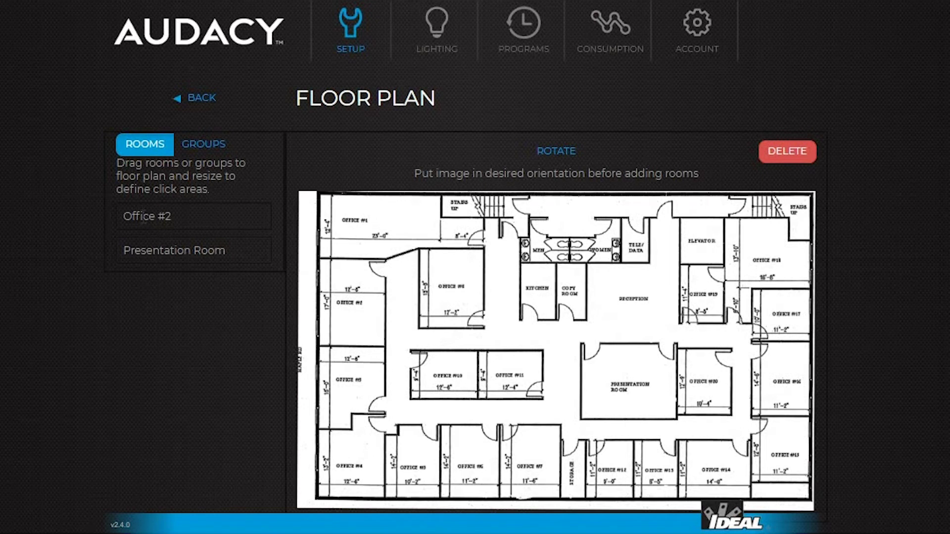
Place Office #2 and Presentation Room on the plan, stretching Presentation Room to fill its room.
left_click_drag(151, 225, 392, 327)
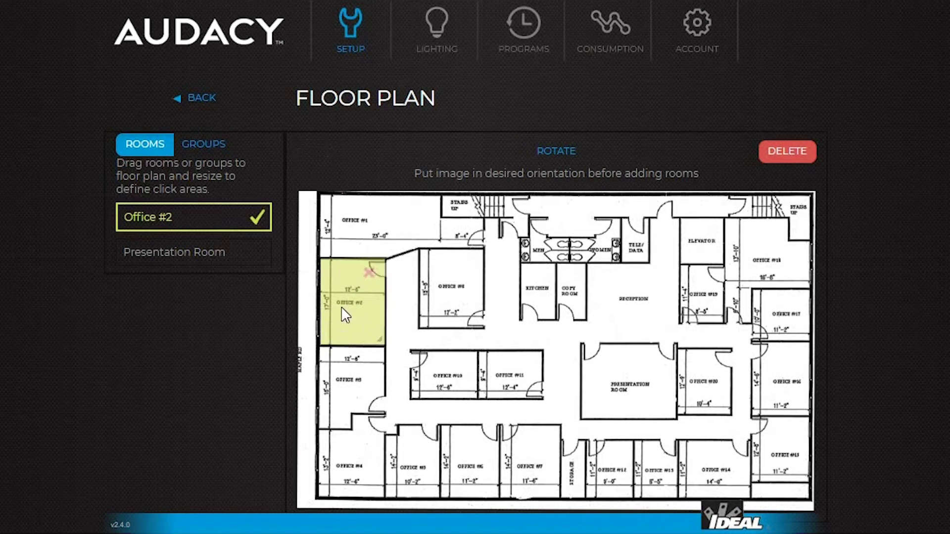
left_click_drag(191, 250, 664, 409)
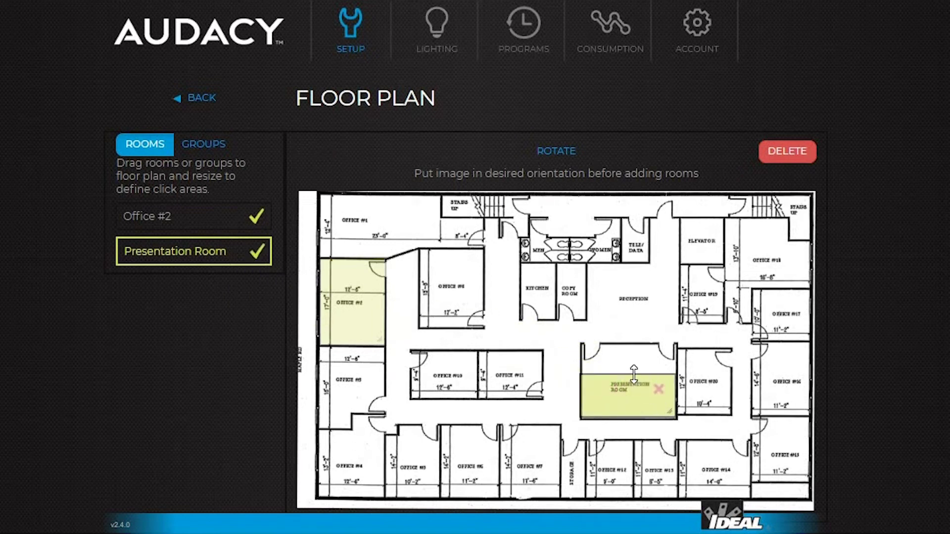
left_click_drag(629, 375, 630, 344)
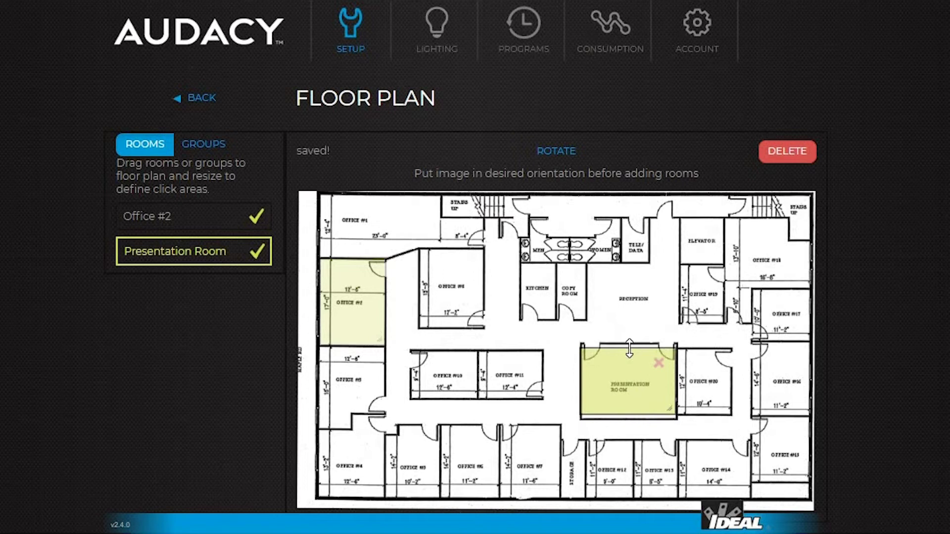
Show the lighting areas on the floor plan and open Office #2's lighting settings.
left_click(437, 35)
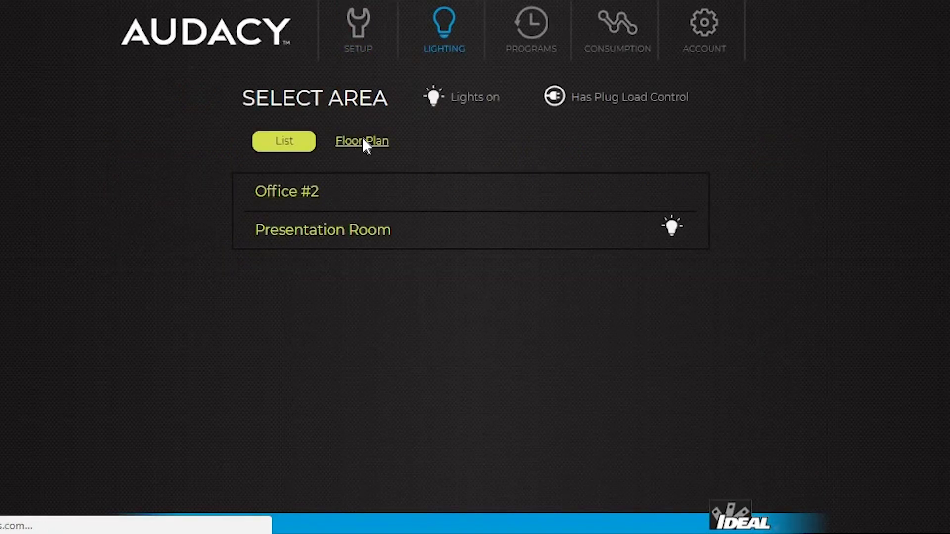
left_click(363, 140)
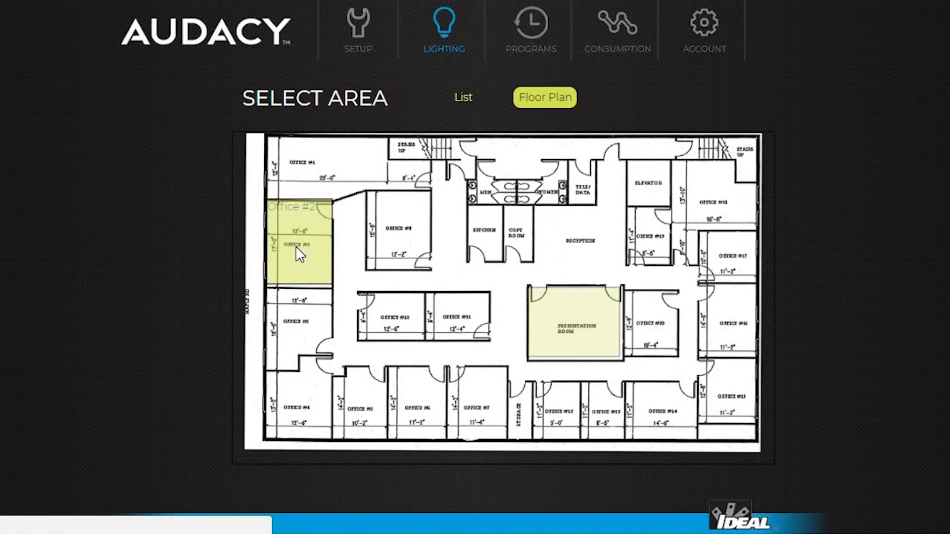
left_click(297, 248)
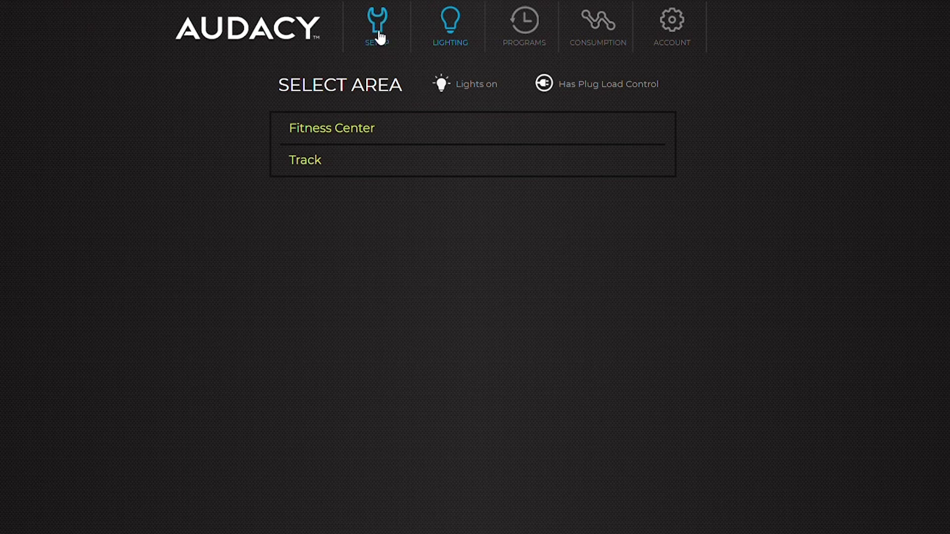
Create room group 'Entire Building' with Fitness Center and Track, then return to Lighting.
left_click(376, 31)
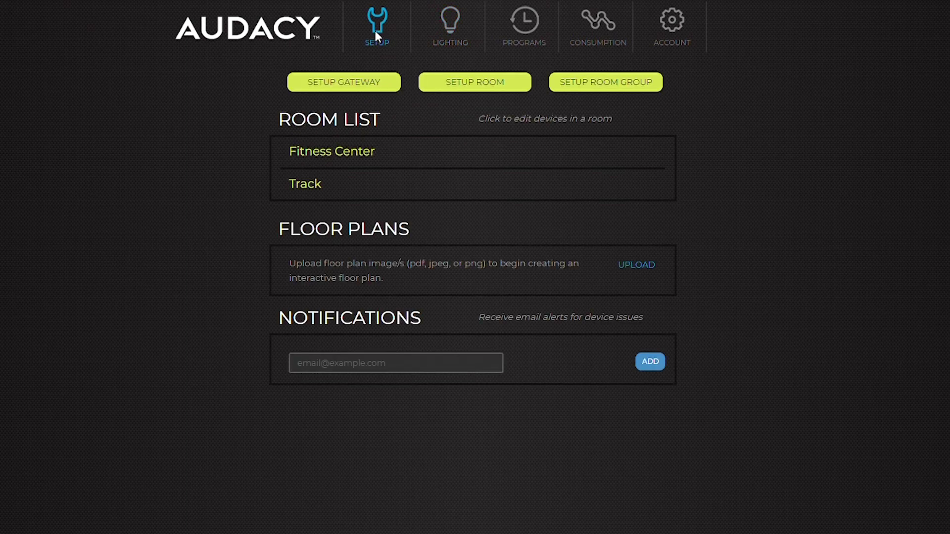
left_click(600, 86)
left_click(493, 128)
type("Entire Building")
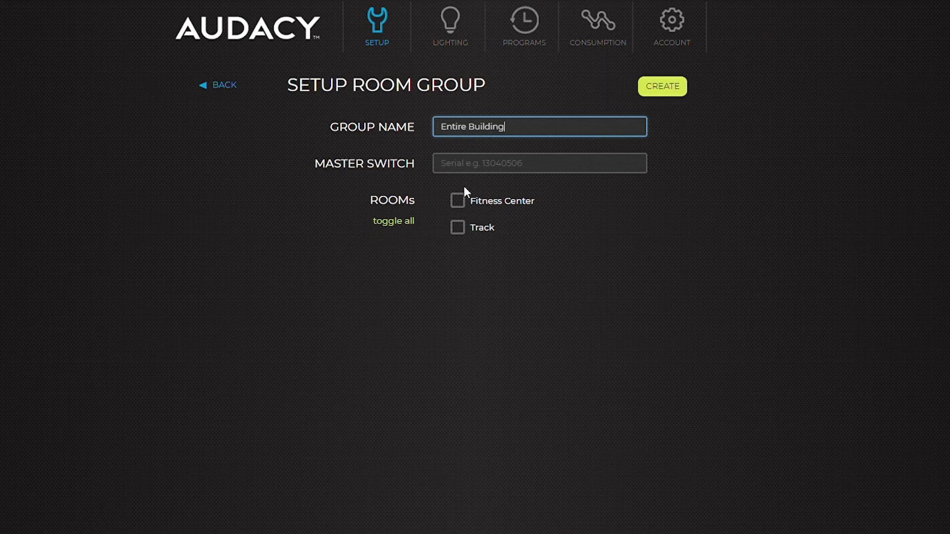
left_click(457, 201)
left_click(458, 227)
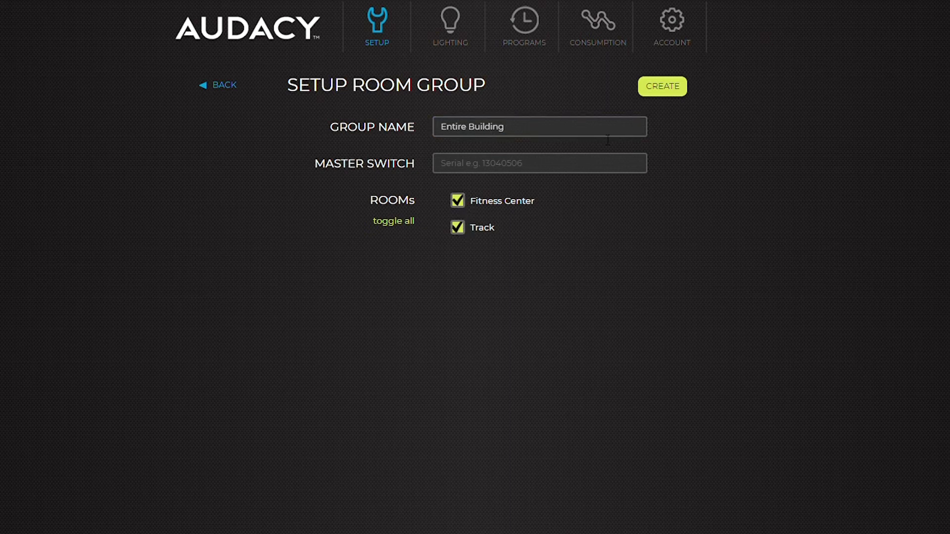
left_click(666, 89)
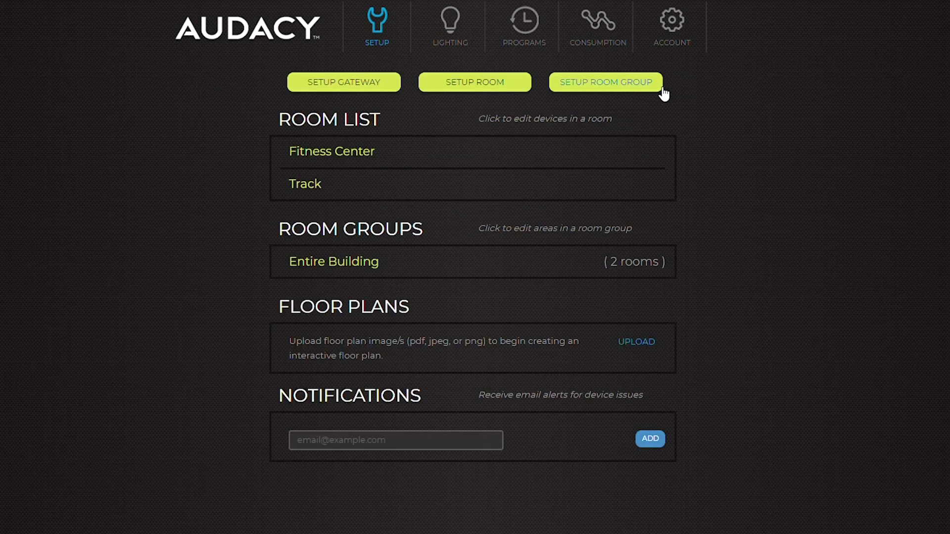
left_click(461, 41)
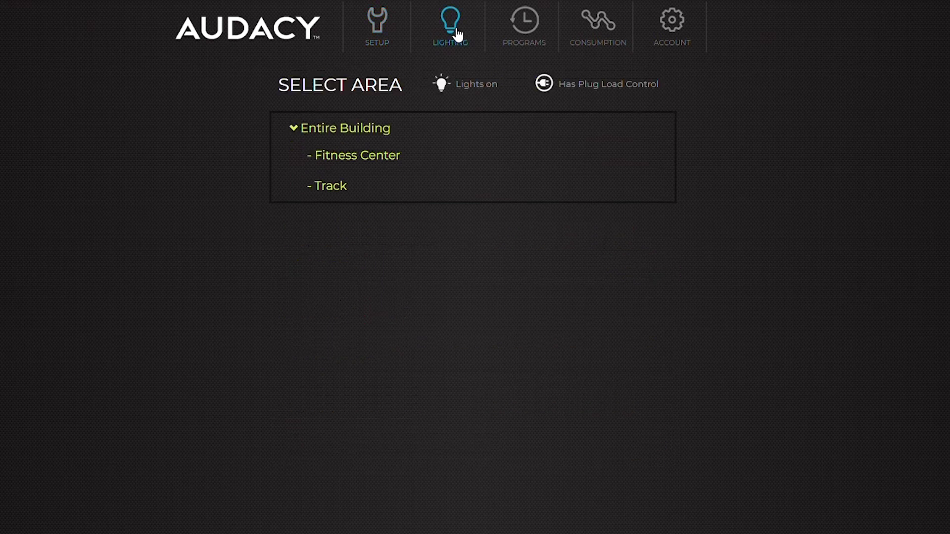
Switch the Entire Building lights on and set their dim level to 50%.
left_click(341, 129)
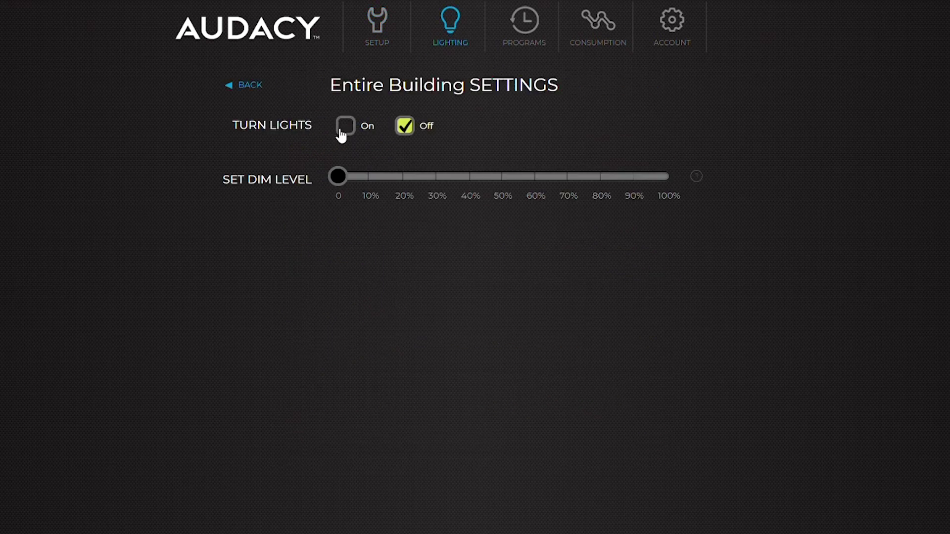
left_click(353, 131)
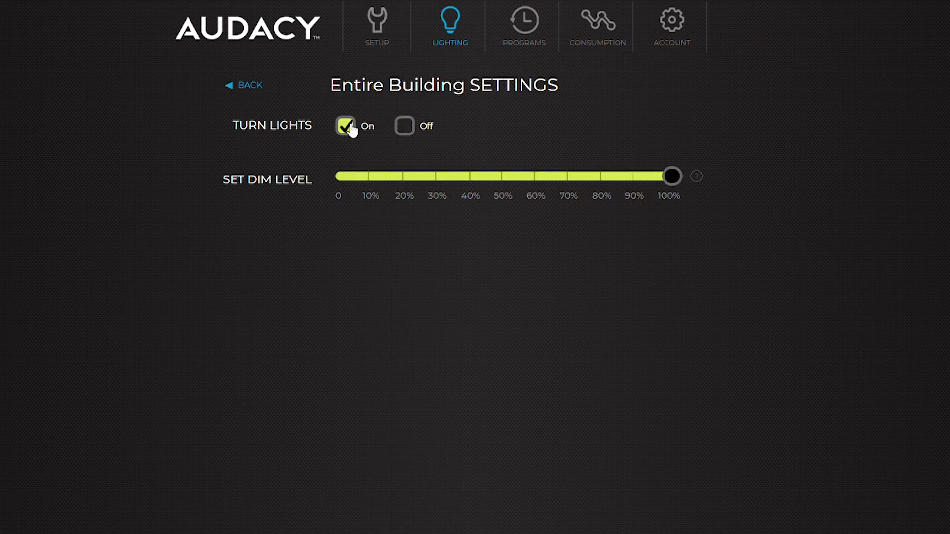
left_click(505, 198)
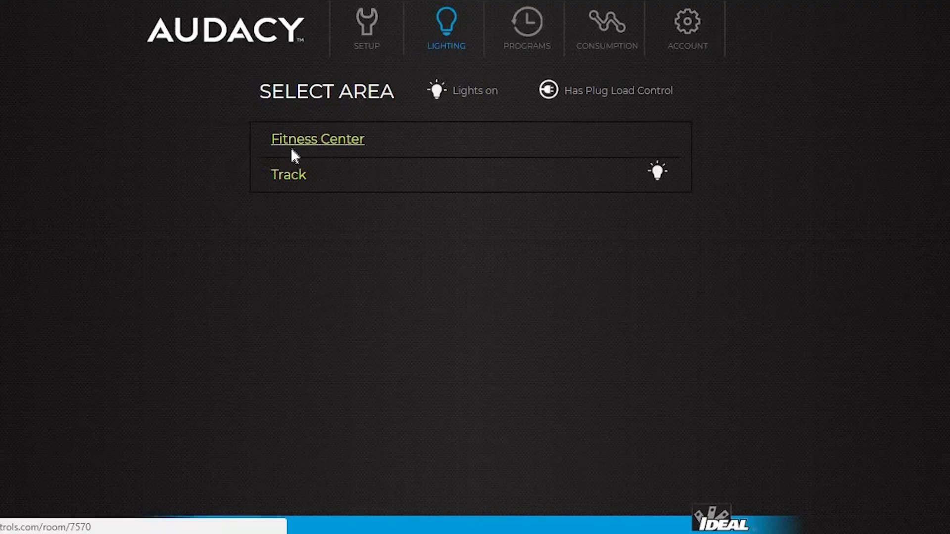
Turn the Track lights off and on again, then lower their dim level from 40% to 25%.
left_click(289, 178)
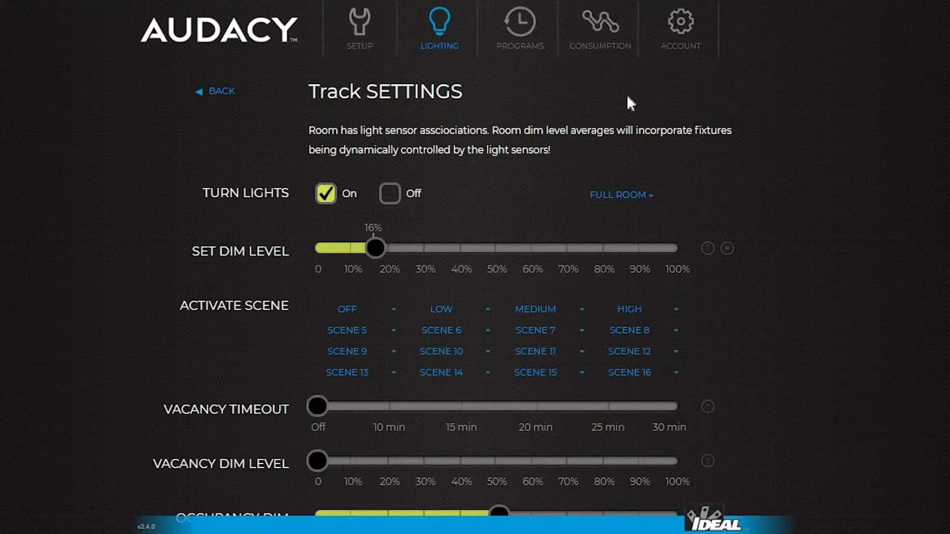
left_click(391, 197)
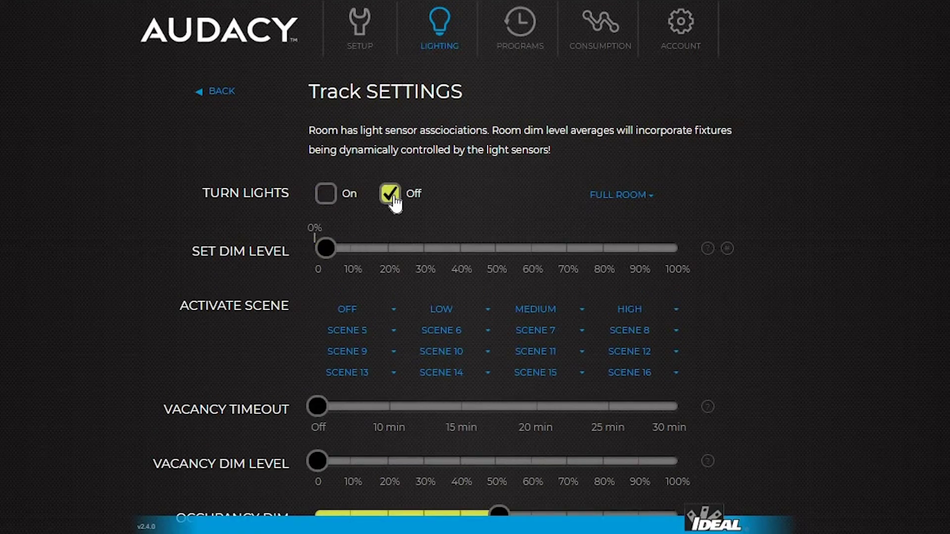
left_click(326, 196)
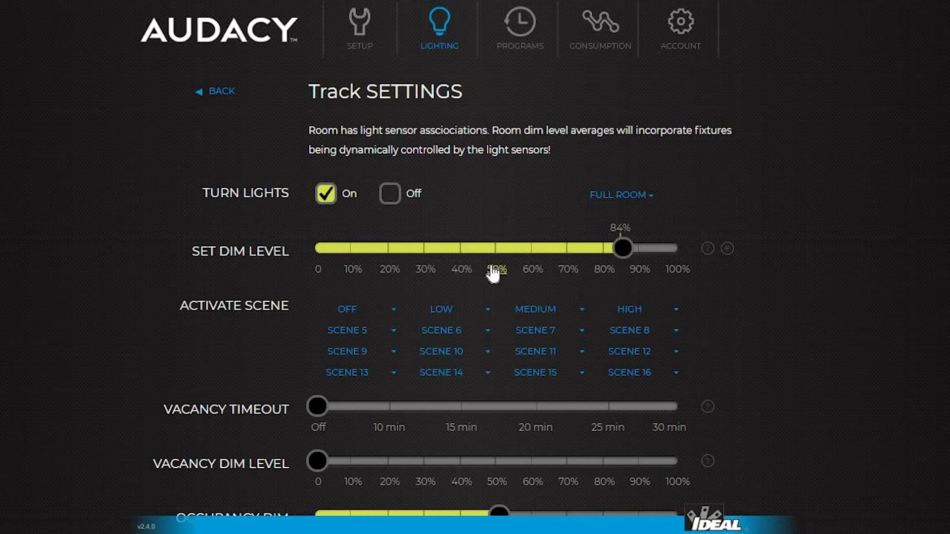
left_click(460, 274)
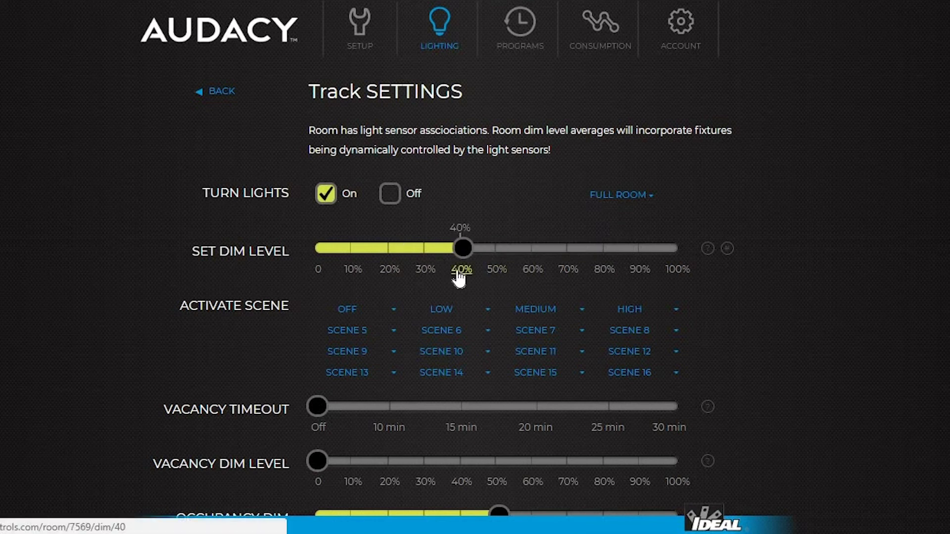
left_click_drag(403, 254, 411, 253)
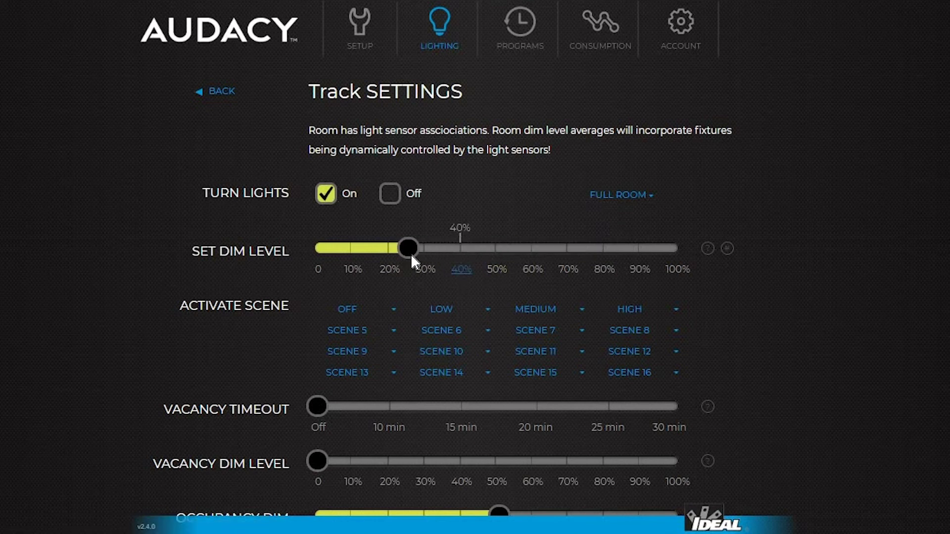
scroll(509, 222, "down", 3)
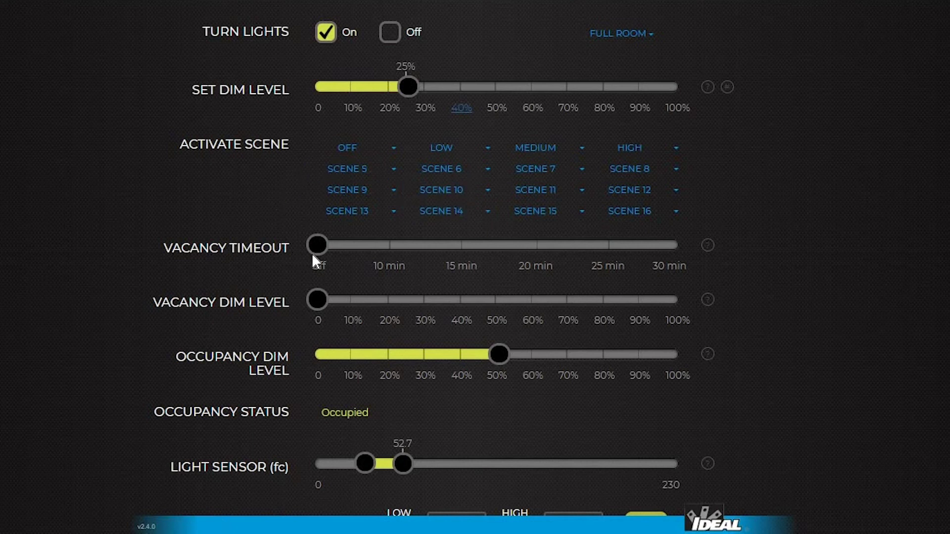
Give Track a 15-minute vacancy timeout and raise its occupancy dim level to 80%.
left_click(460, 269)
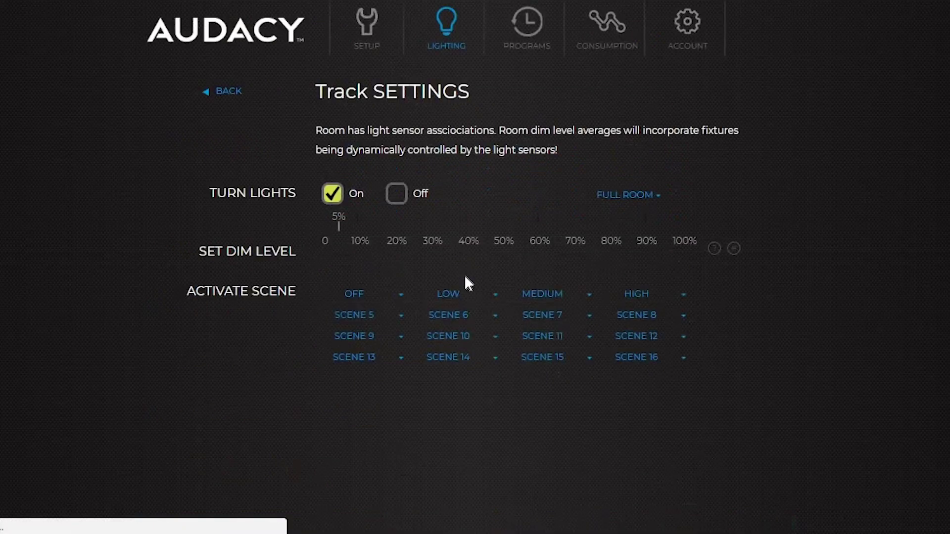
scroll(465, 415, "down", 3)
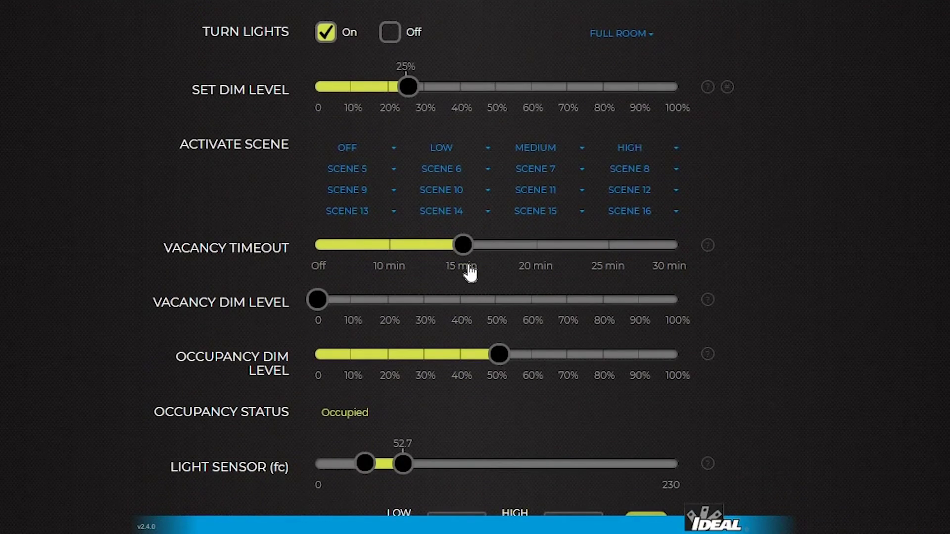
scroll(465, 270, "down", 2)
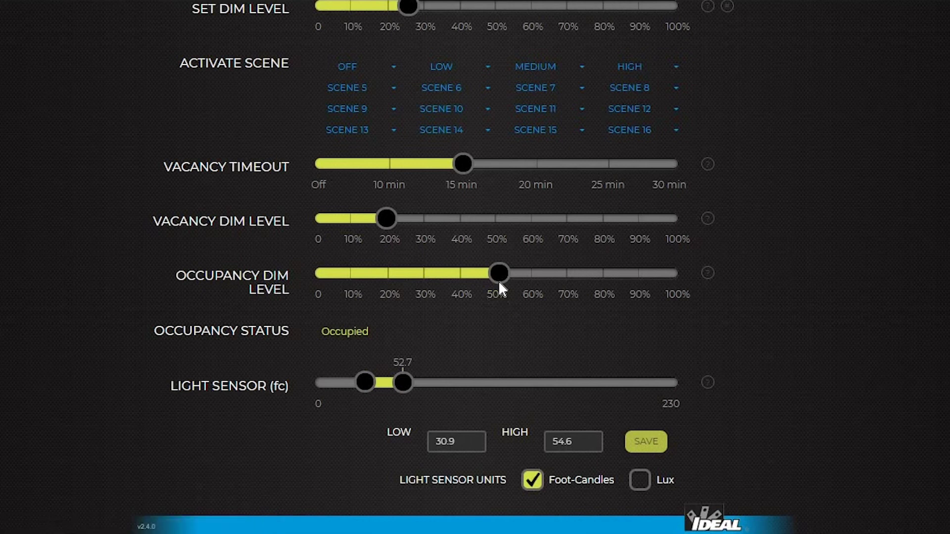
left_click_drag(502, 278, 583, 263)
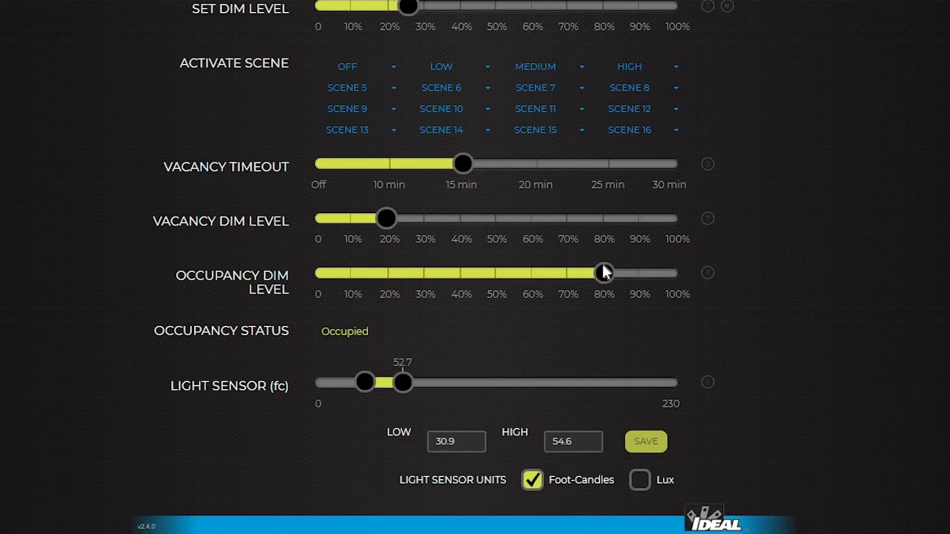
scroll(496, 283, "down", 2)
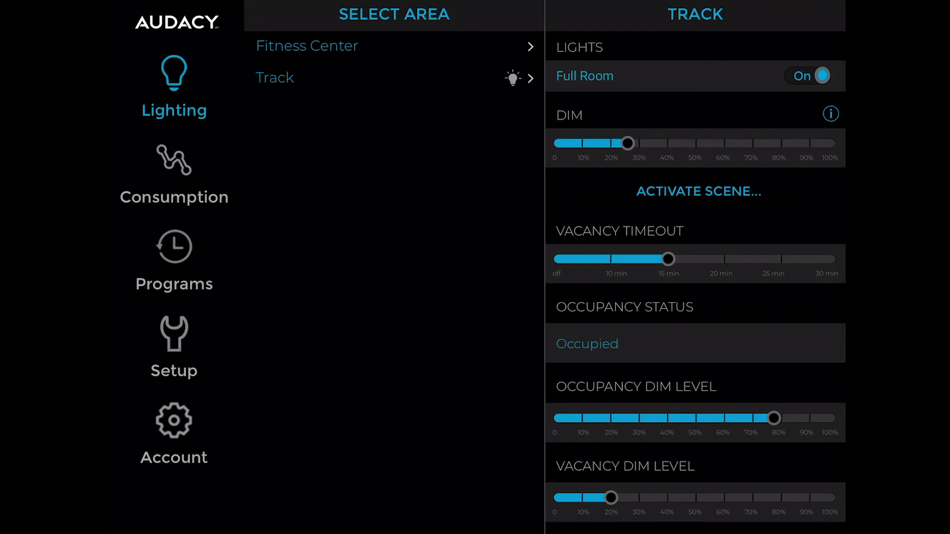
Cycle Track's lights off and on, then set dim to about 20%, occupancy dim 90% and vacancy dim 60%.
left_click(809, 75)
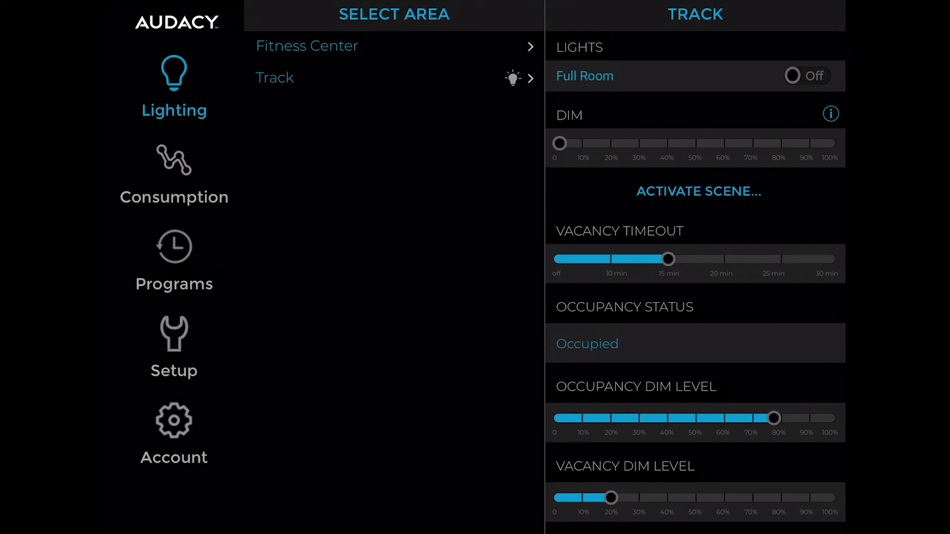
left_click(810, 75)
left_click_drag(829, 143, 609, 143)
left_click_drag(668, 259, 614, 259)
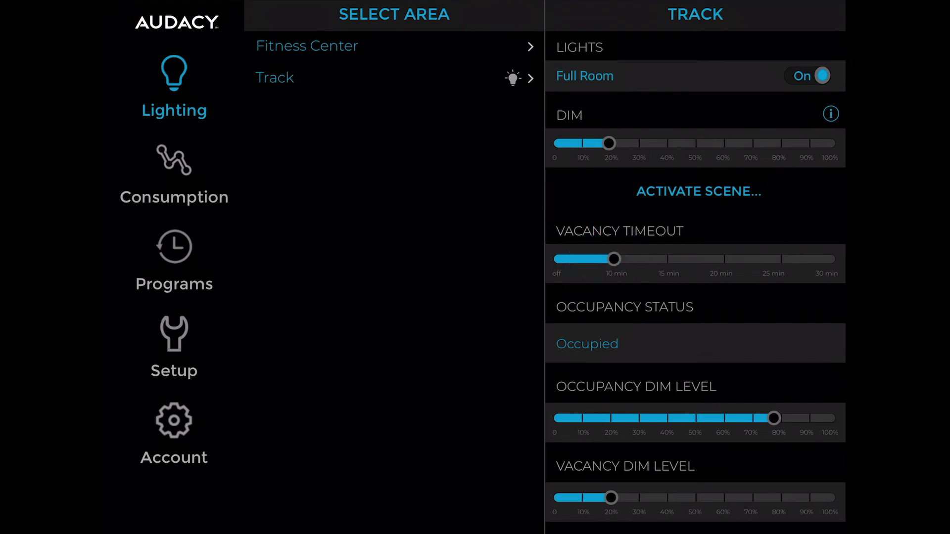
left_click_drag(773, 418, 807, 418)
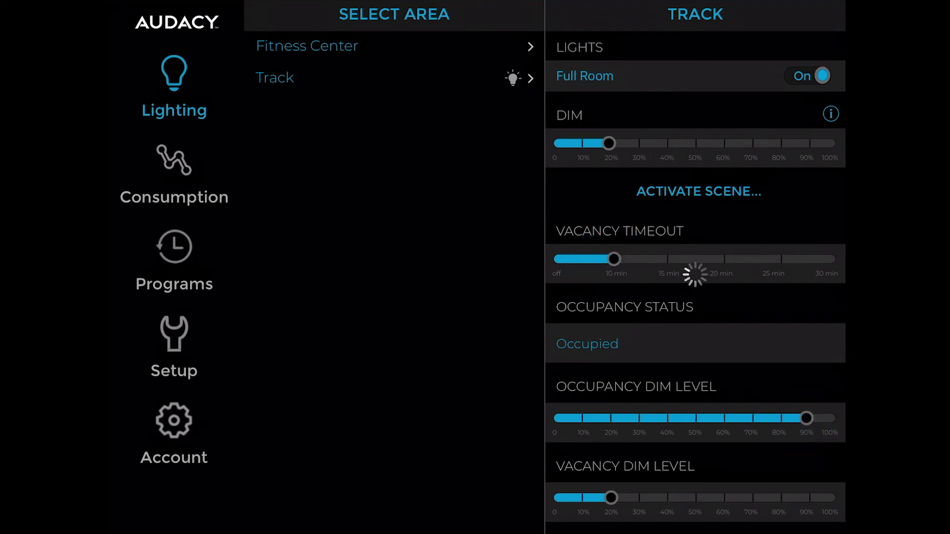
left_click_drag(611, 498, 720, 498)
Set Track's light-sensor low threshold to 20.
scroll(695, 346, "down", 5)
left_click(757, 402)
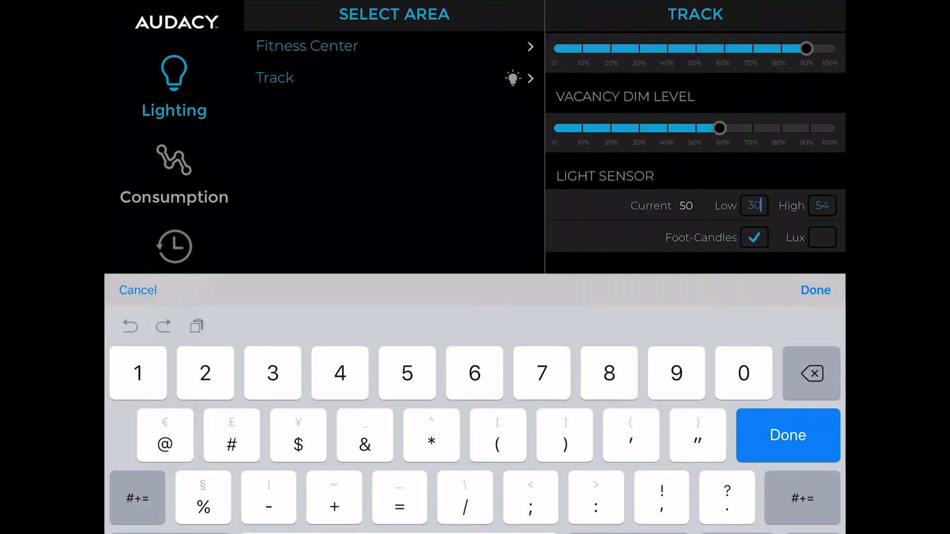
key("BackSpace")
key("BackSpace")
type("20")
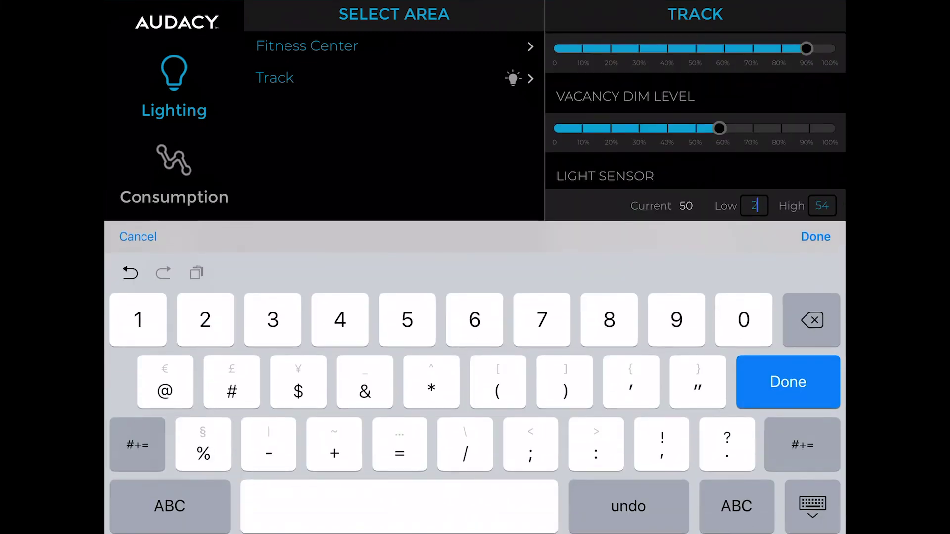
left_click(816, 236)
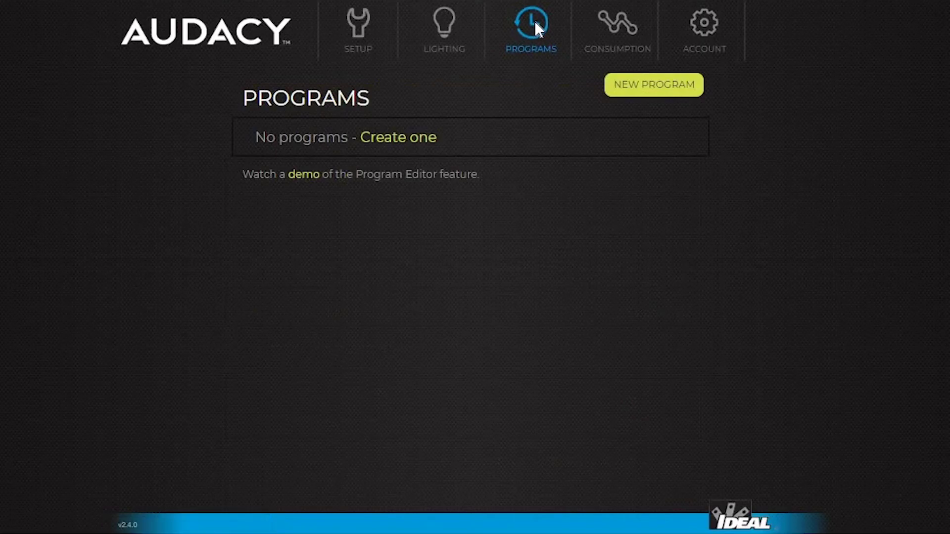
Create a new program renamed 'Week Days' and add an 8am–5pm Fitness Center block under Entire Building.
left_click(385, 140)
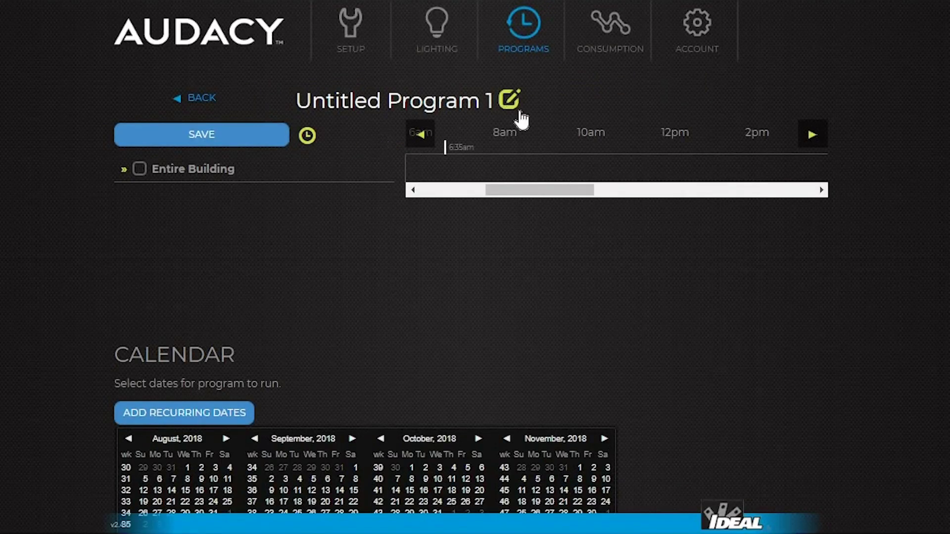
left_click(509, 98)
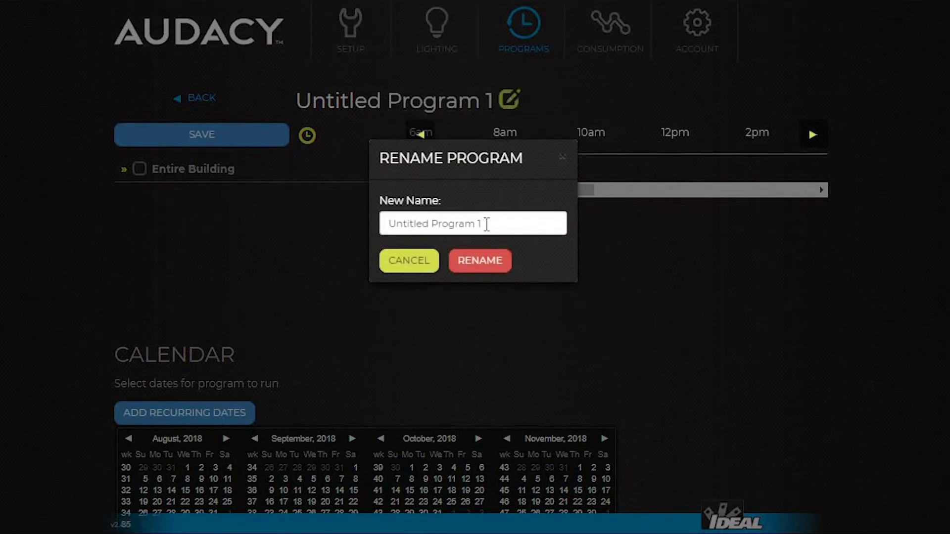
left_click_drag(487, 223, 337, 246)
type("Week Days")
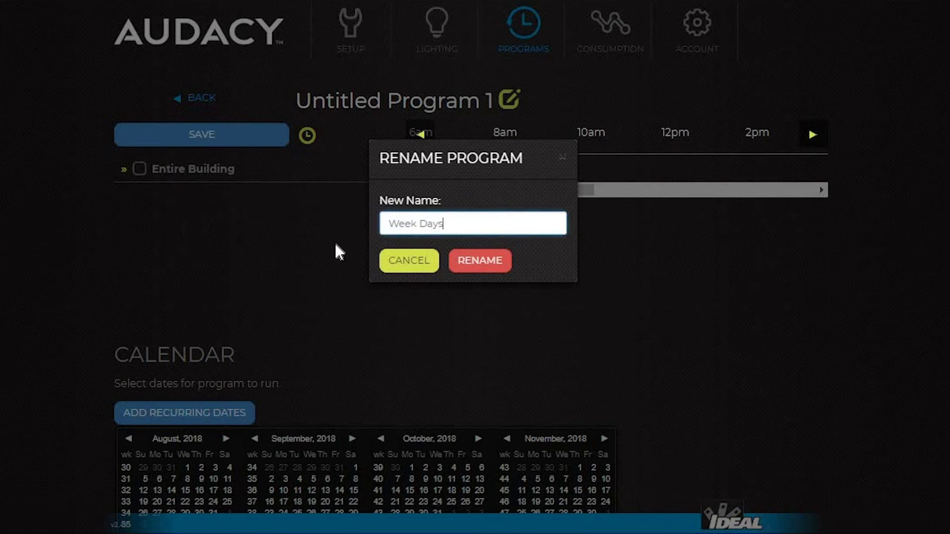
left_click(489, 261)
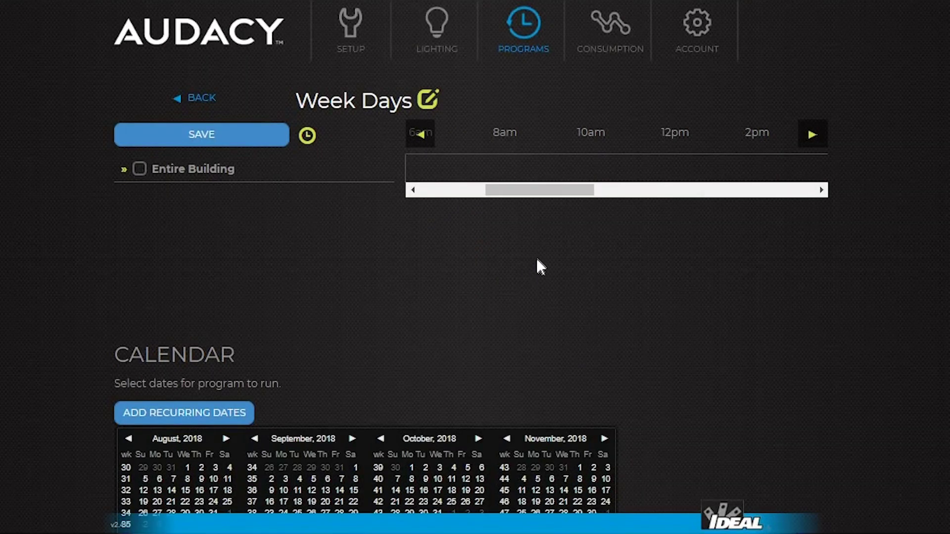
left_click(123, 171)
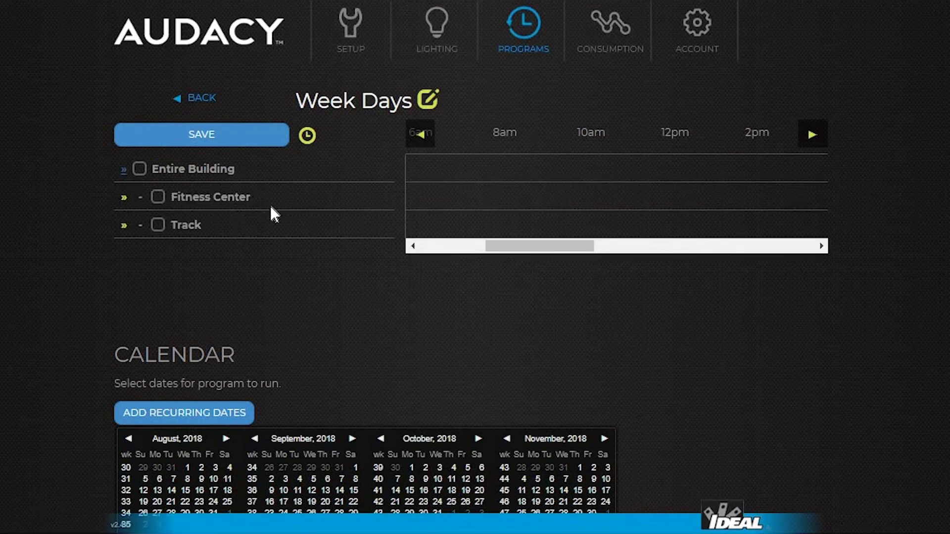
left_click_drag(509, 208, 708, 196)
Set the Fitness Center block to 60% dim using scene 1.
left_click(518, 195)
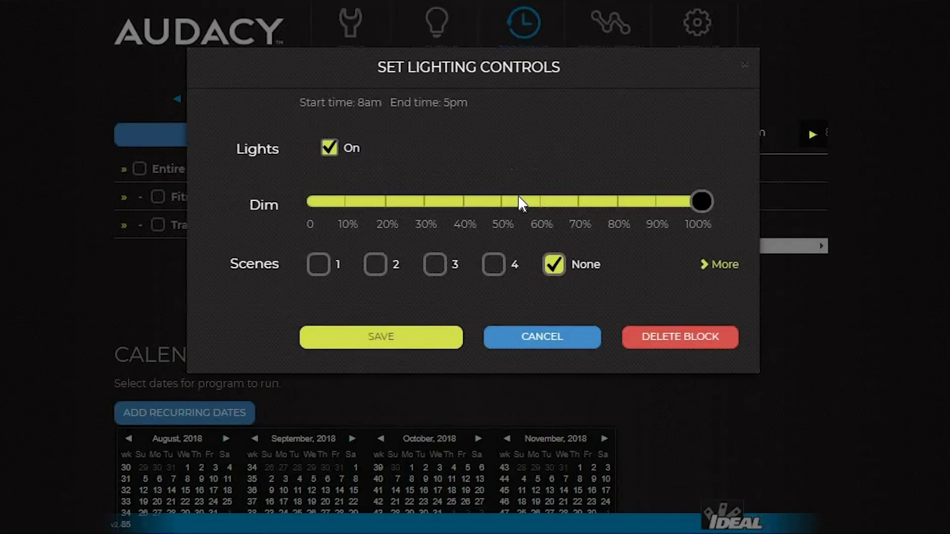
left_click(540, 227)
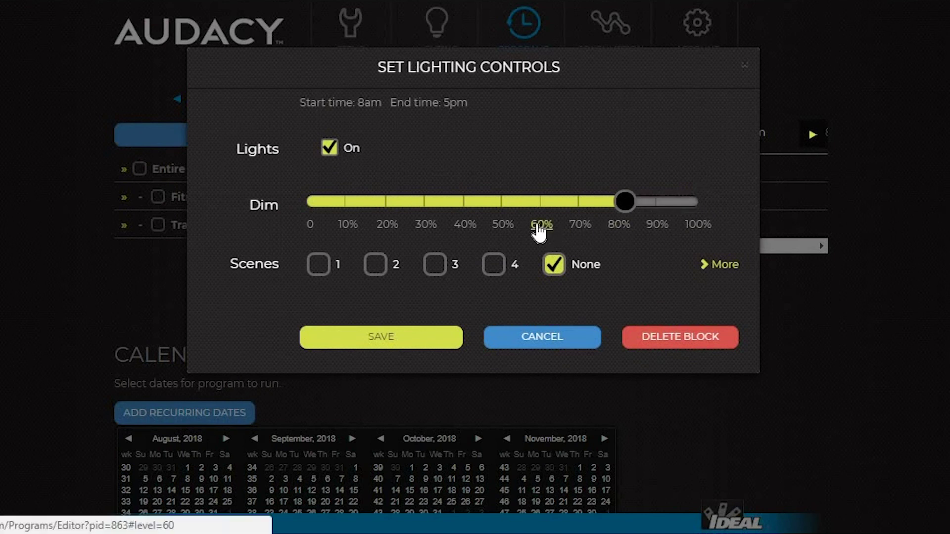
left_click(318, 264)
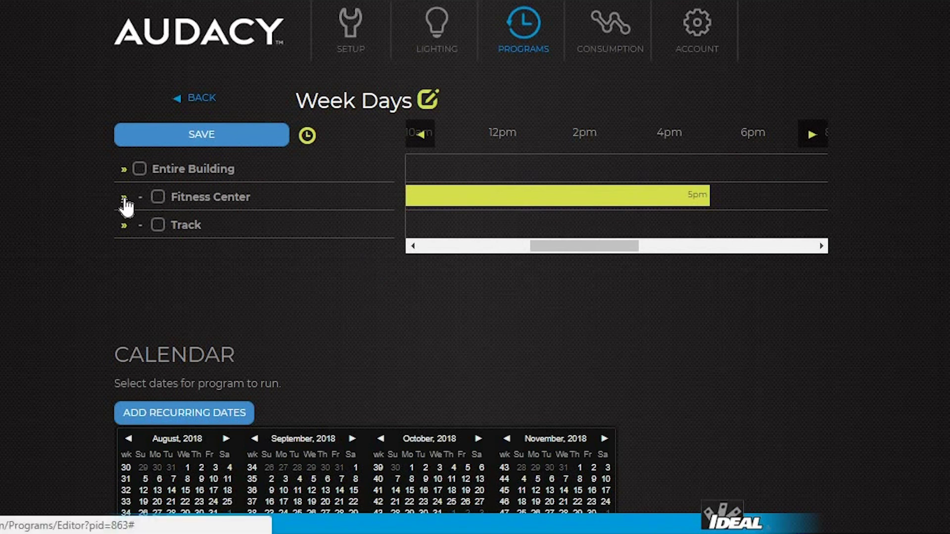
Add a 12:10pm–4:15pm block for Track's Wall-Mount Switch 1 at a lower dim level and save it.
left_click(124, 226)
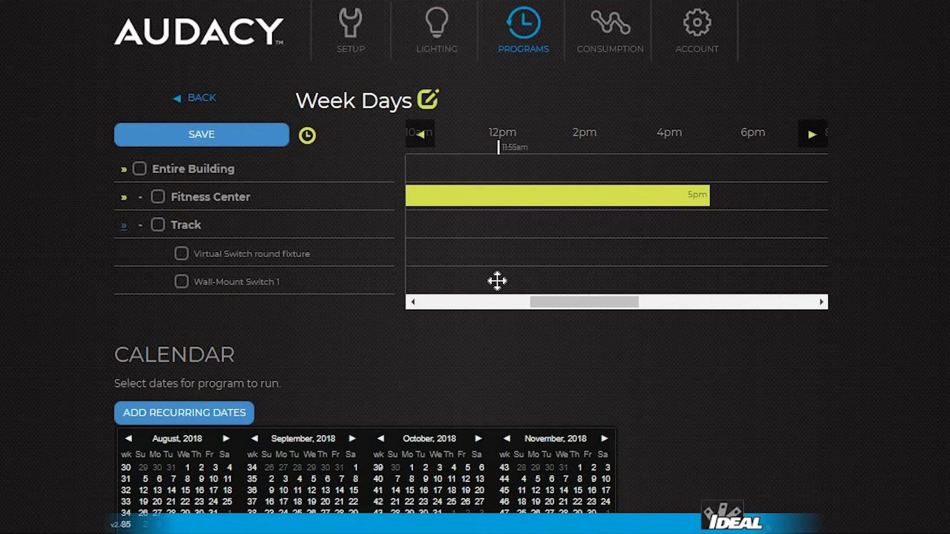
left_click_drag(505, 281, 682, 283)
left_click(616, 279)
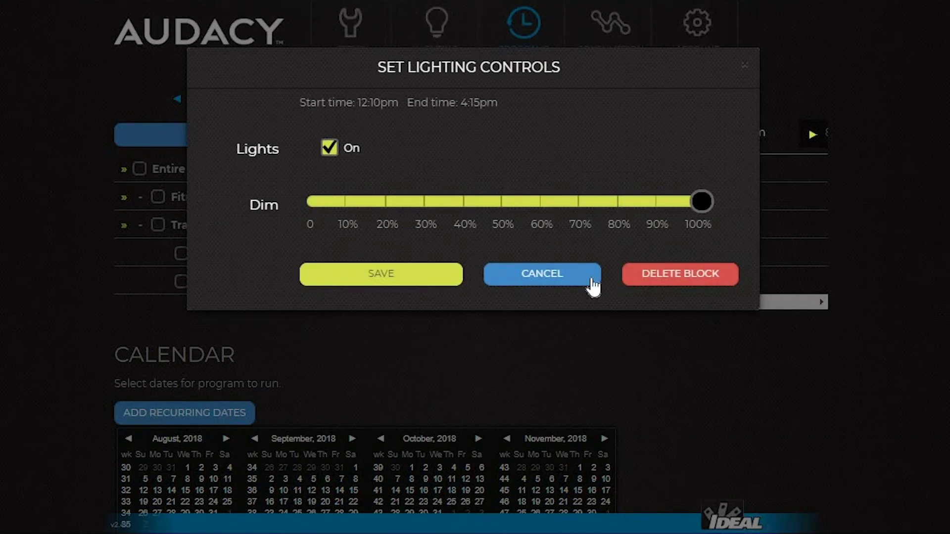
left_click(465, 224)
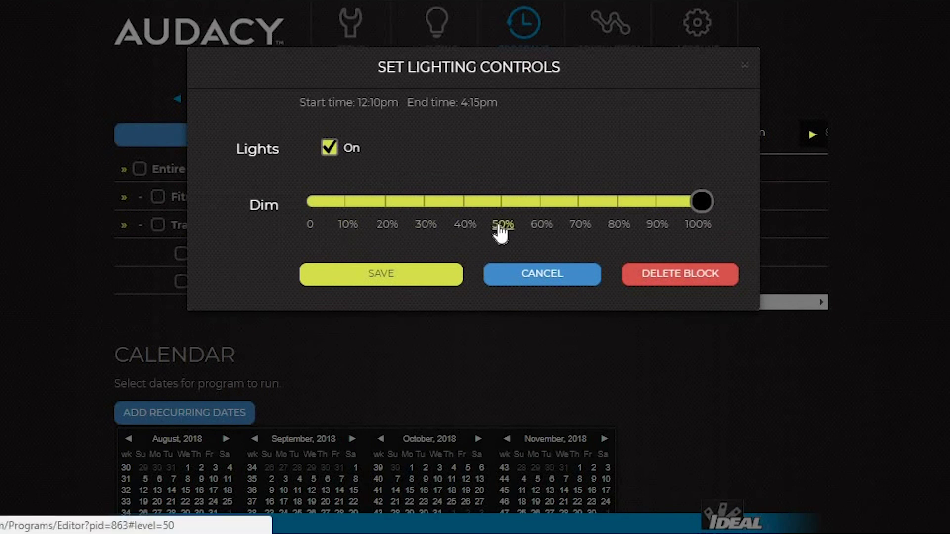
left_click(366, 278)
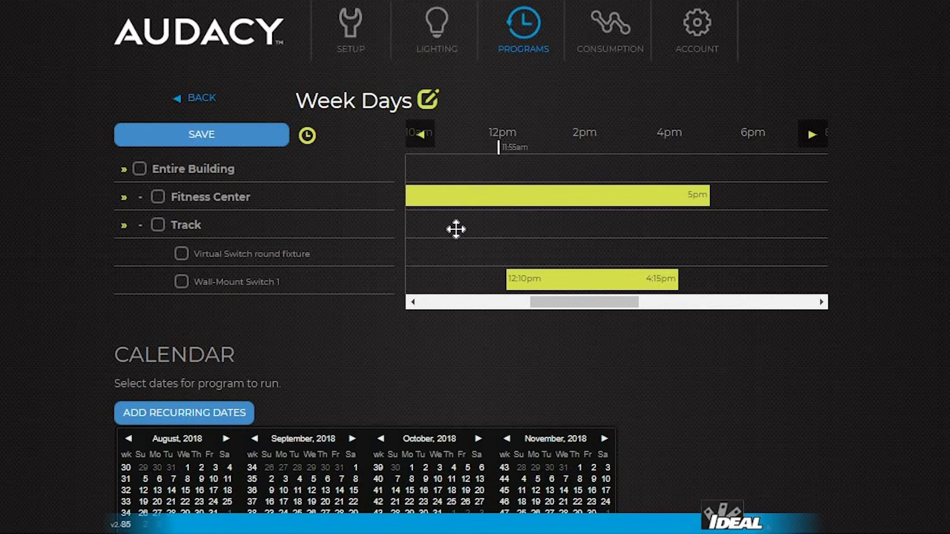
Select September 3 and add weekly recurring dates for Monday through Friday.
scroll(381, 262, "down", 4)
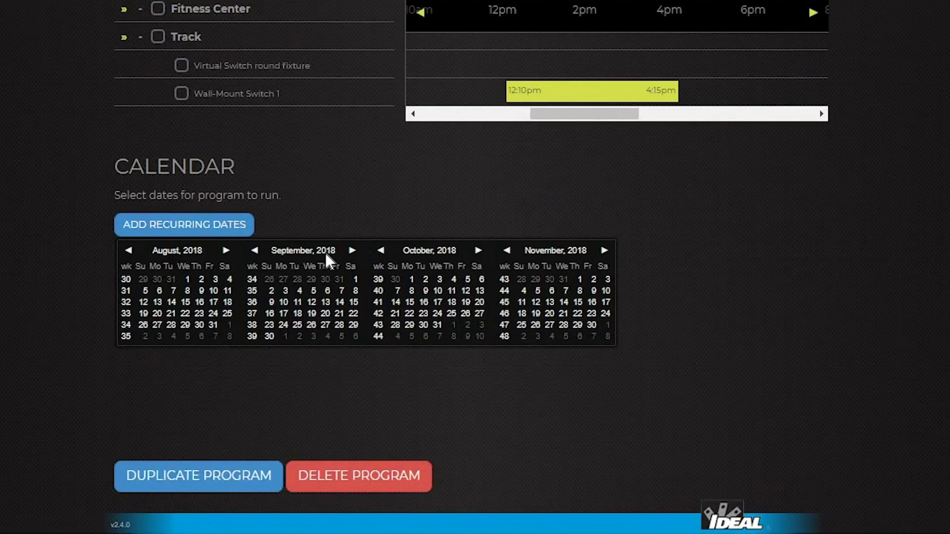
left_click(285, 290)
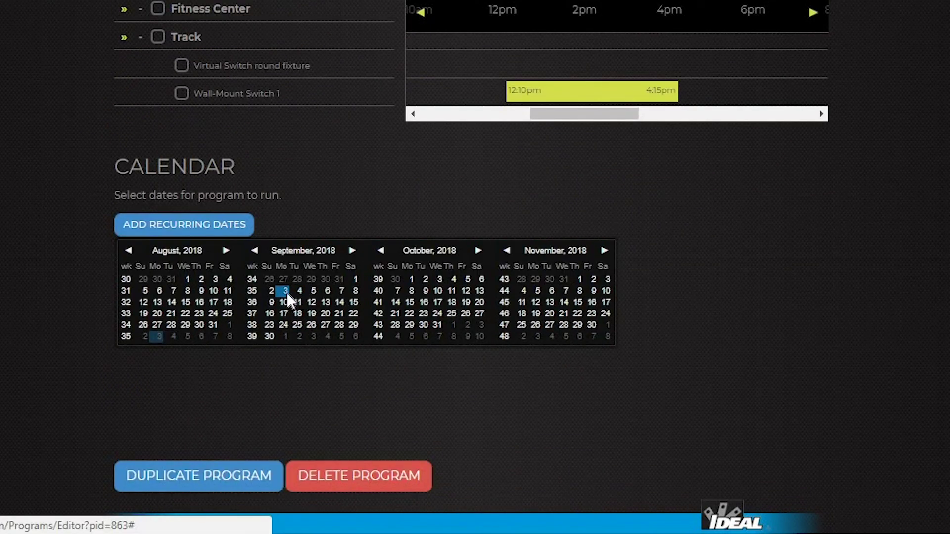
left_click(170, 225)
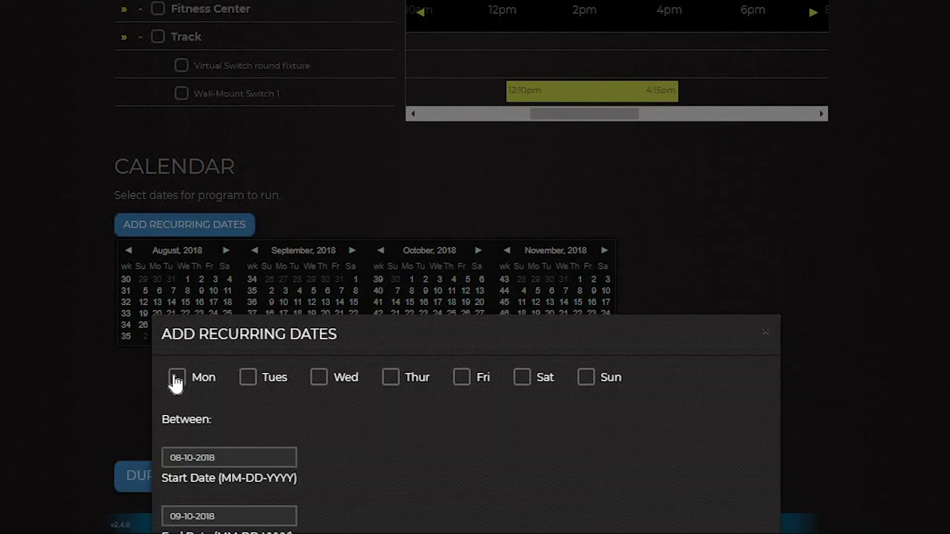
left_click(176, 378)
left_click(246, 379)
left_click(320, 379)
left_click(391, 379)
left_click(463, 382)
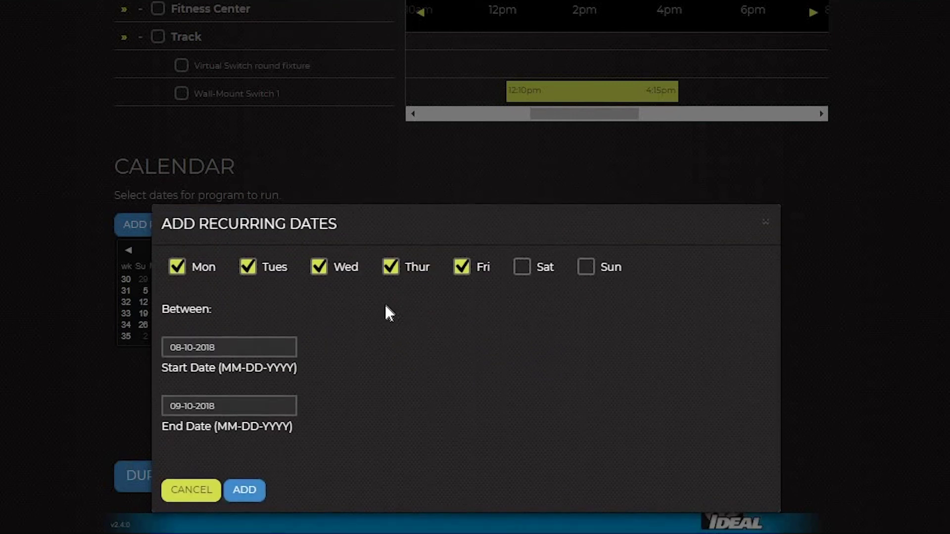
Set the recurrence end date to 09-10-2020 and add the weekday dates to the calendar.
left_click(228, 406)
key("BackSpace")
key("BackSpace")
type("20")
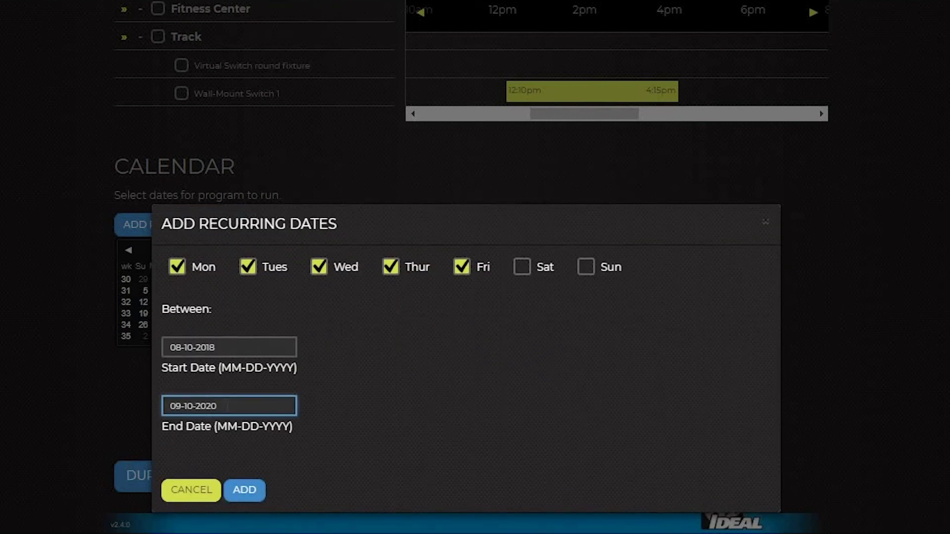
left_click(243, 493)
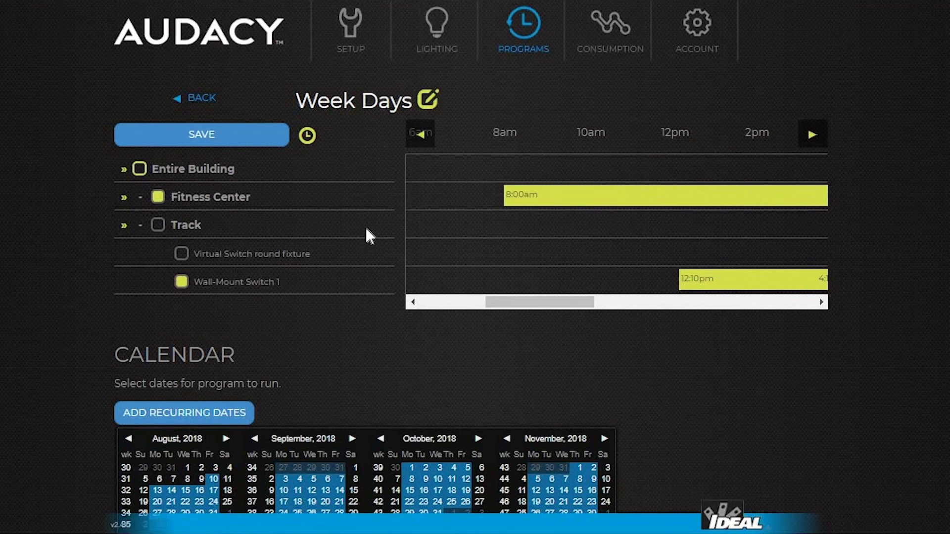
Exclude October 1 from the calendar and save the Week Days program.
scroll(363, 220, "down", 2)
scroll(360, 213, "down", 2)
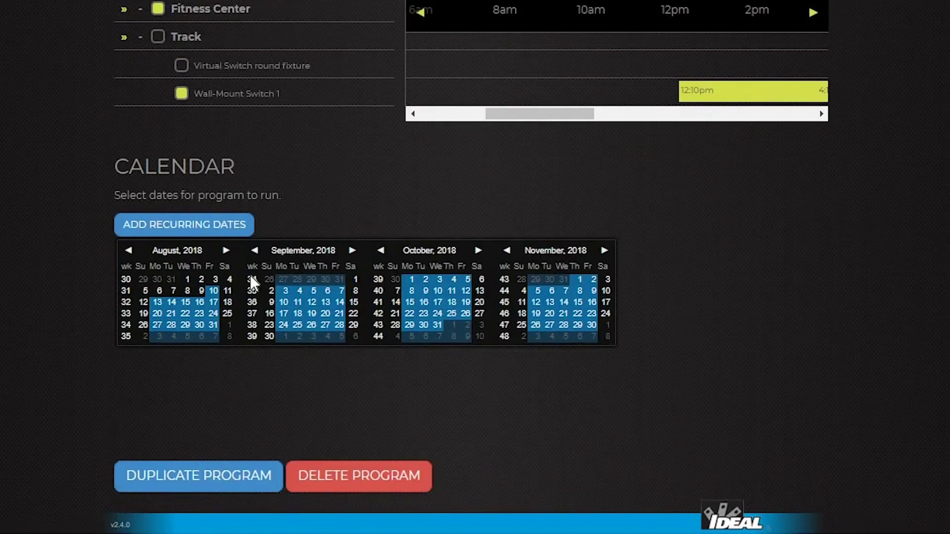
left_click(411, 280)
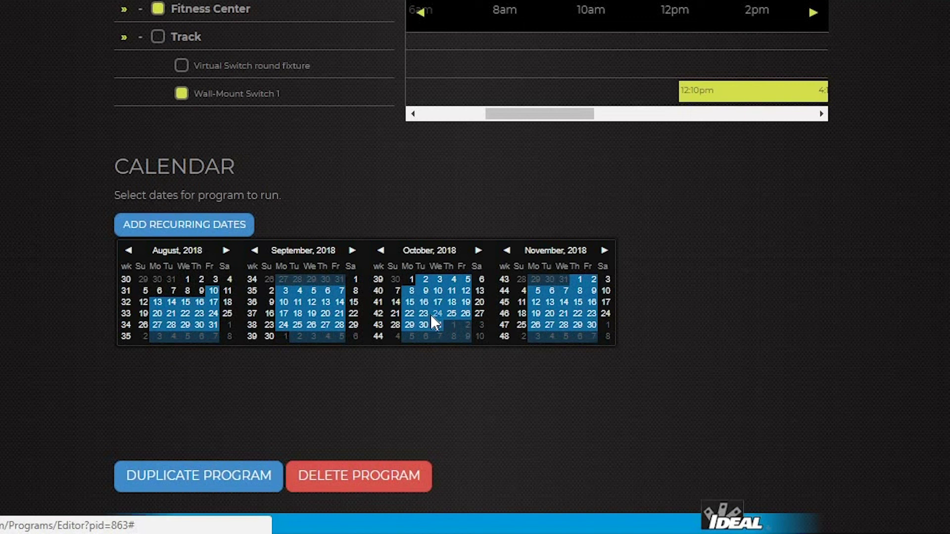
scroll(544, 297, "up", 4)
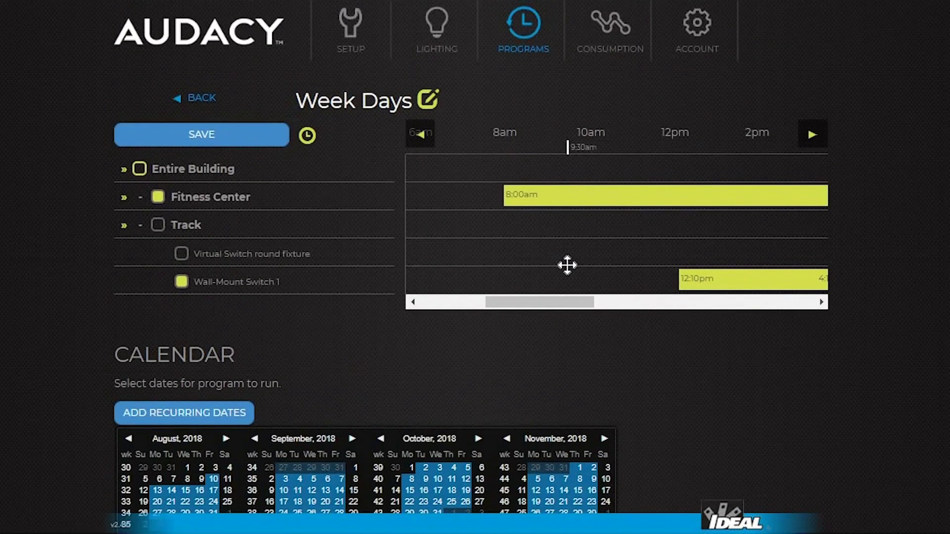
left_click(203, 141)
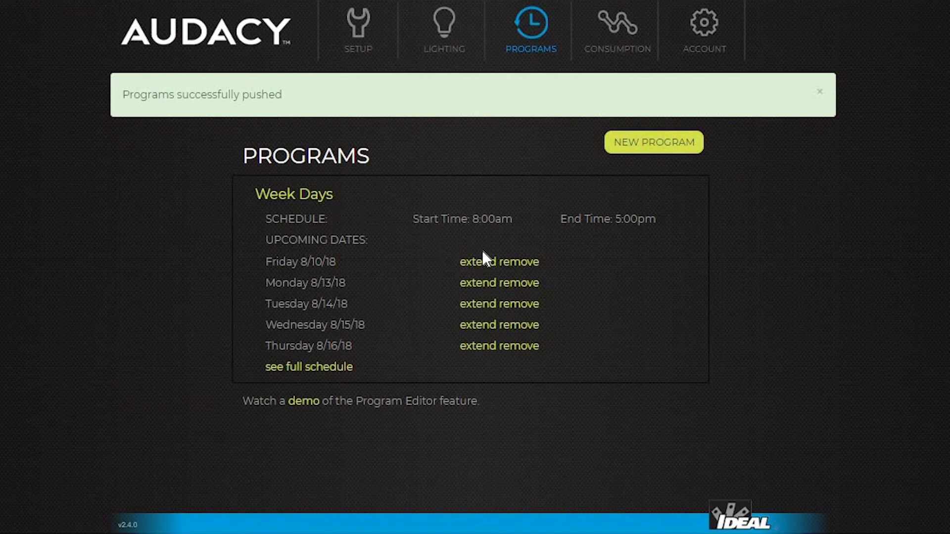
Cancel the Friday 8/10/18 run and give Friday 8/17/18 a 2:00 extension.
left_click(527, 266)
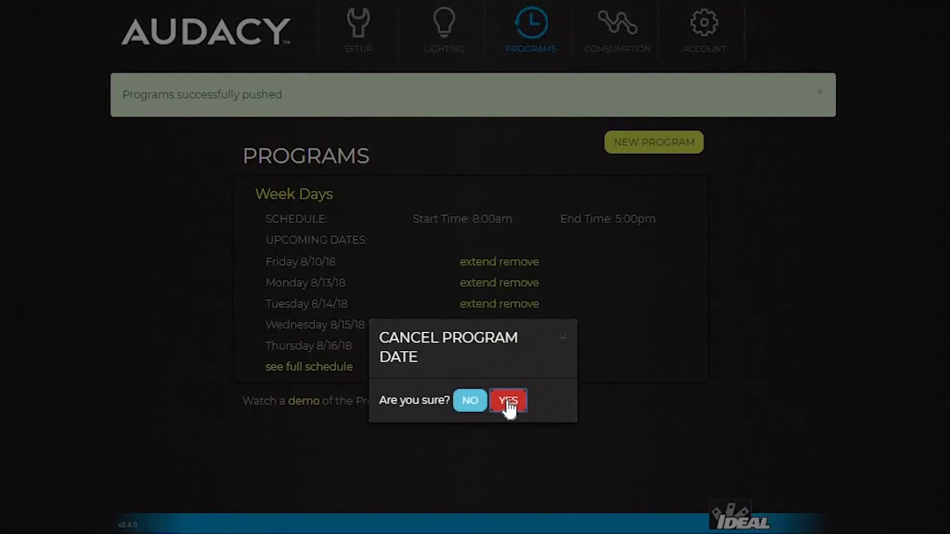
left_click(509, 402)
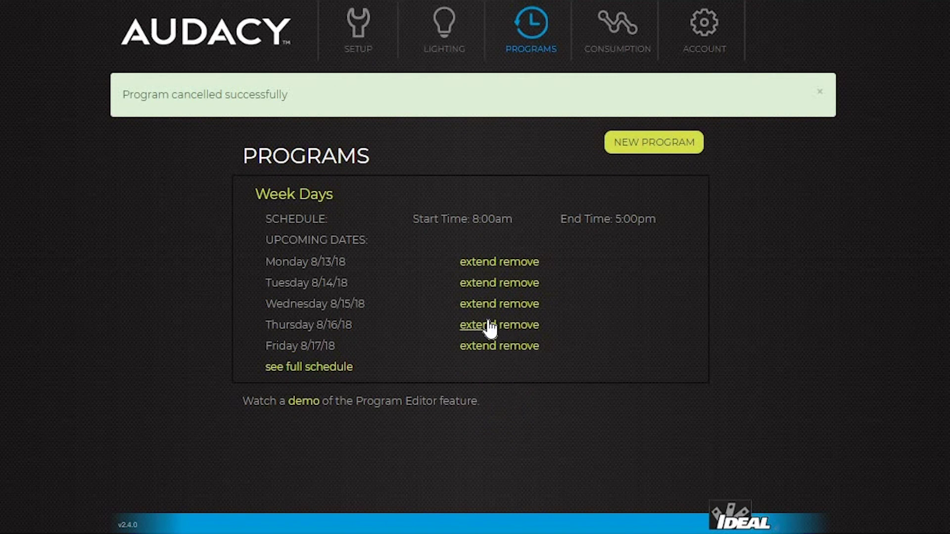
left_click(475, 348)
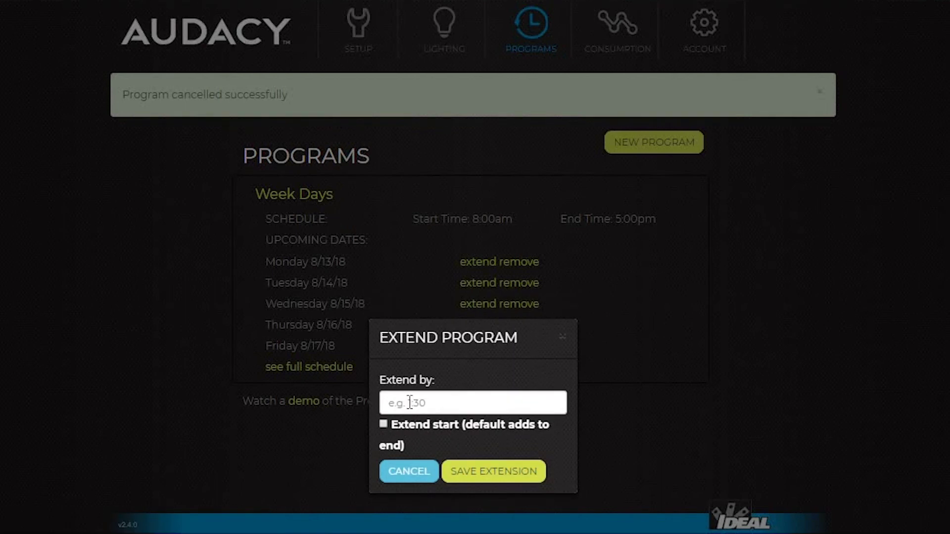
left_click(409, 403)
type("2:00")
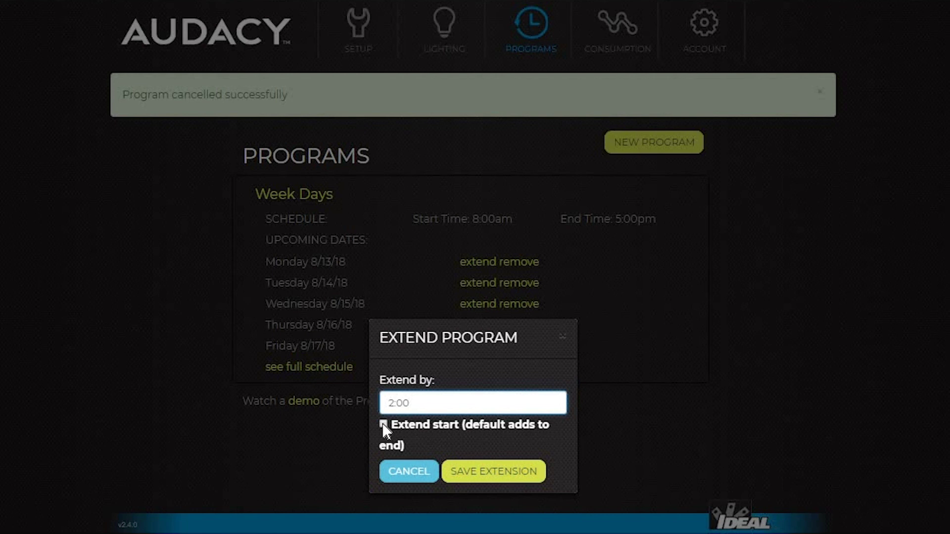
left_click(485, 475)
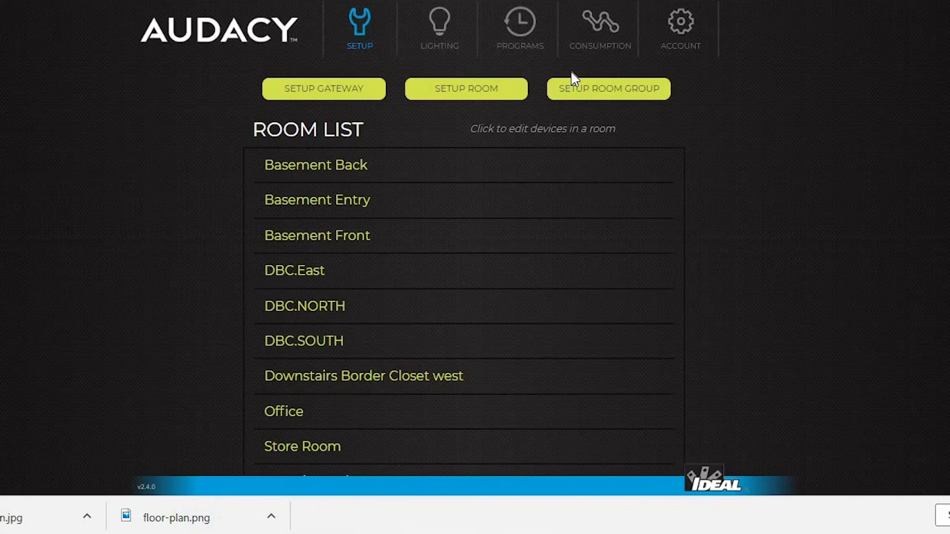
Open the Consumption charts with start date 07-19-2018 and view them grouped by week.
left_click(603, 29)
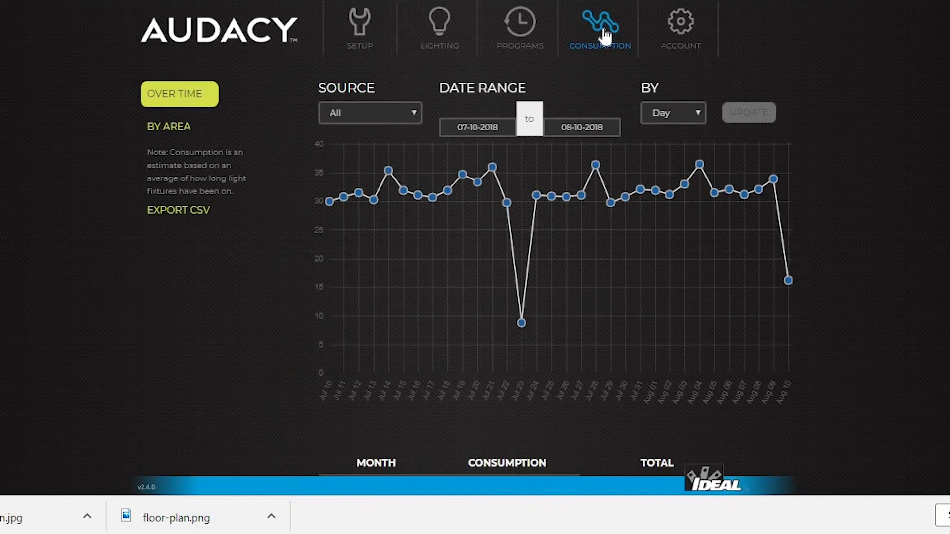
left_click(496, 126)
left_click(528, 240)
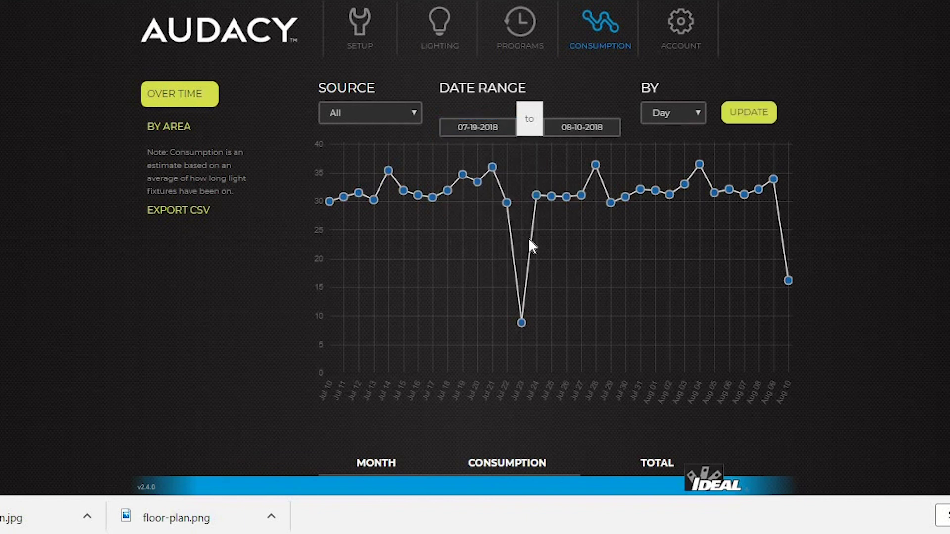
left_click(753, 115)
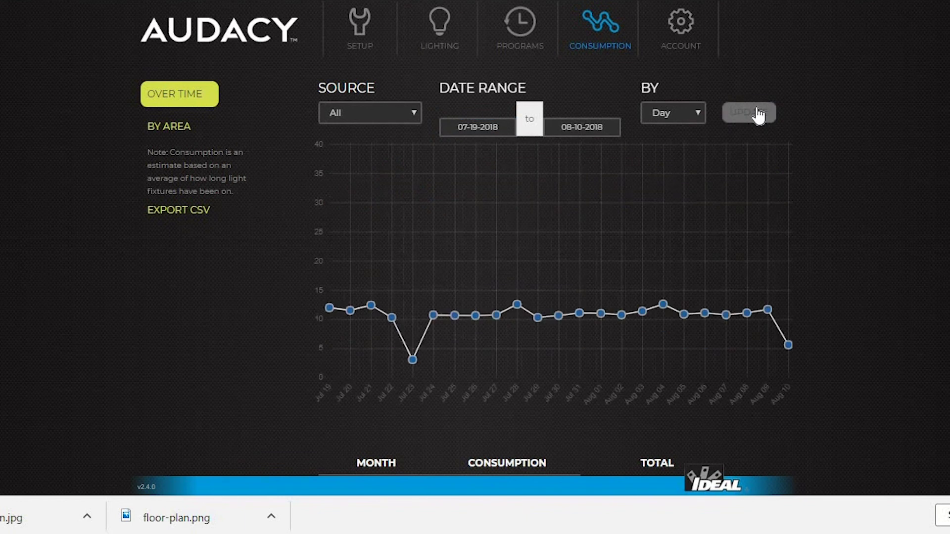
left_click(690, 112)
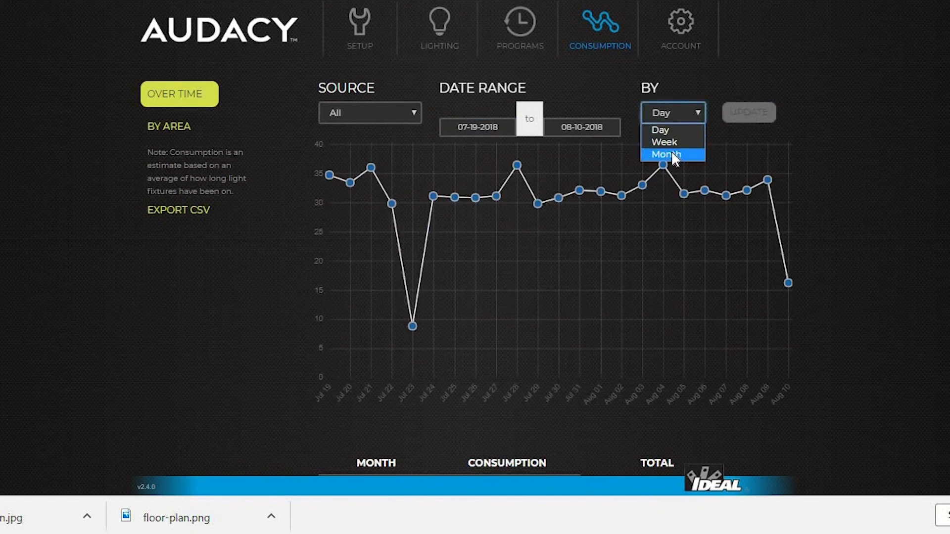
left_click(671, 143)
left_click(748, 114)
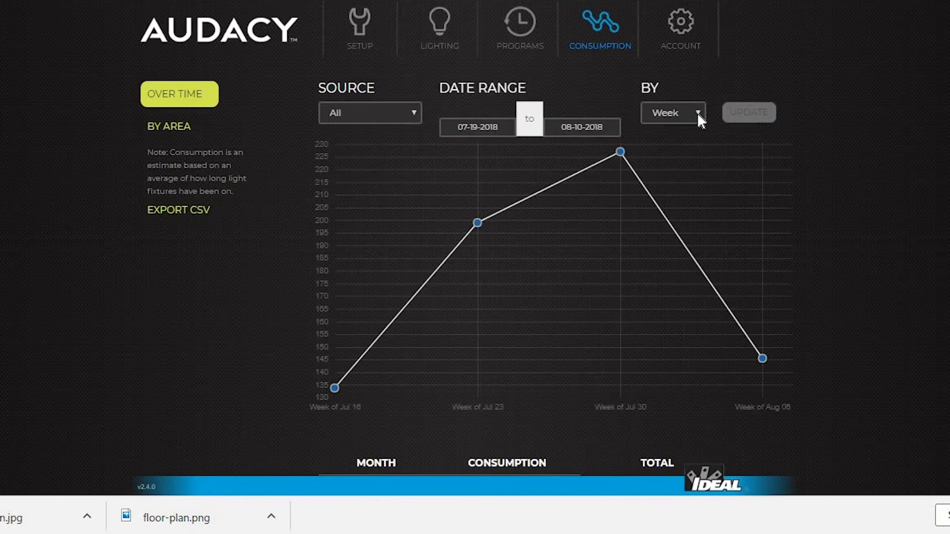
Chart only the Store Room, grouped by day.
left_click(416, 113)
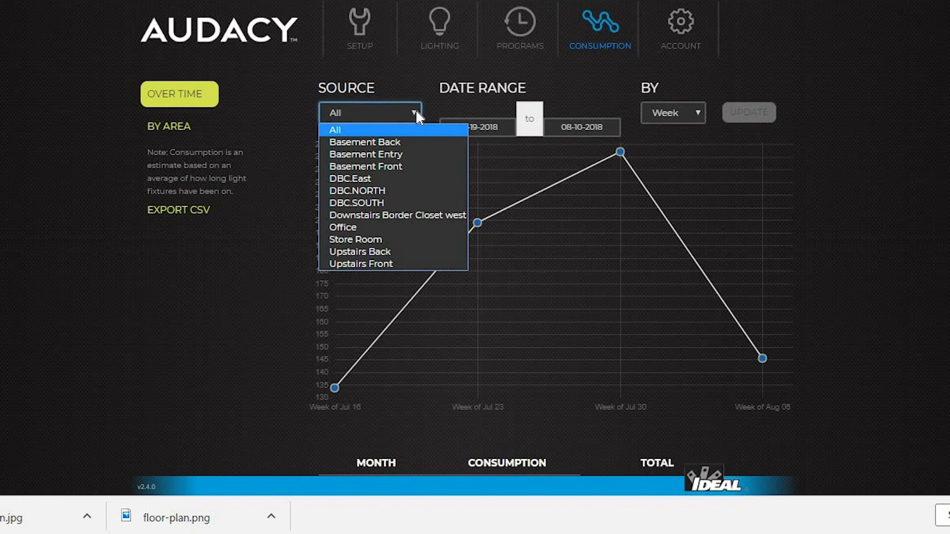
left_click(367, 239)
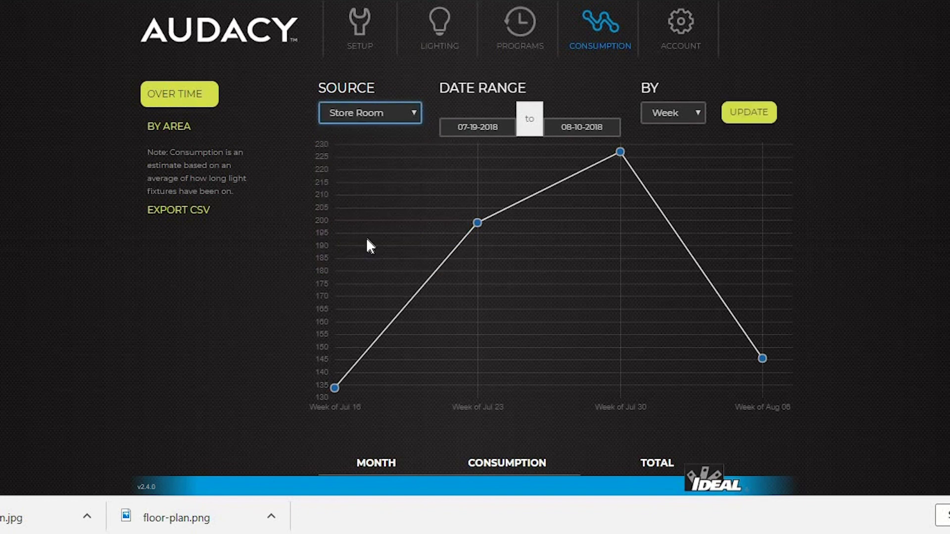
left_click(744, 118)
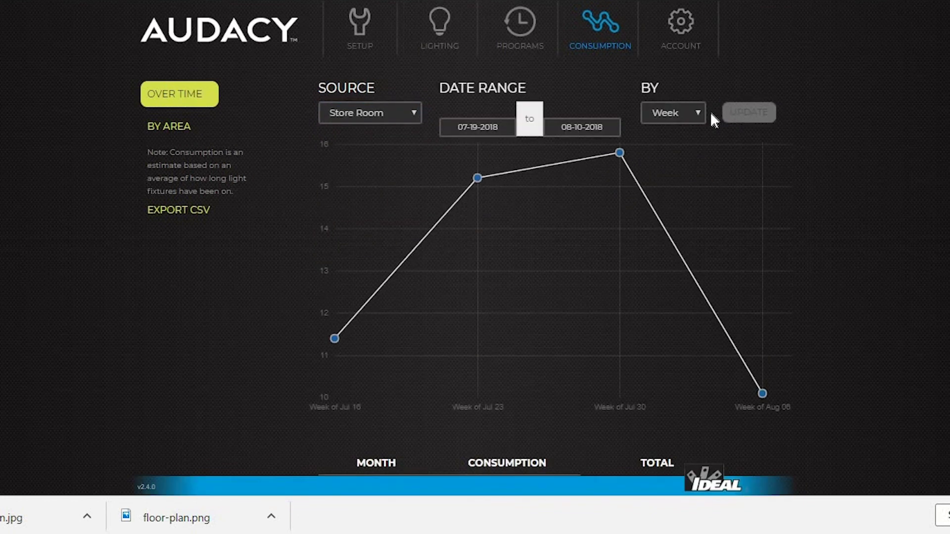
left_click(686, 113)
left_click(669, 129)
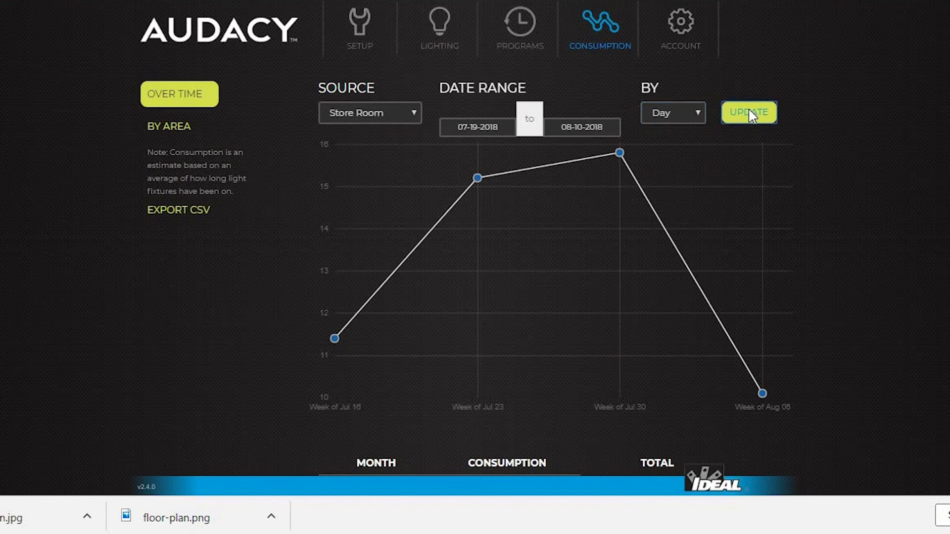
left_click(746, 114)
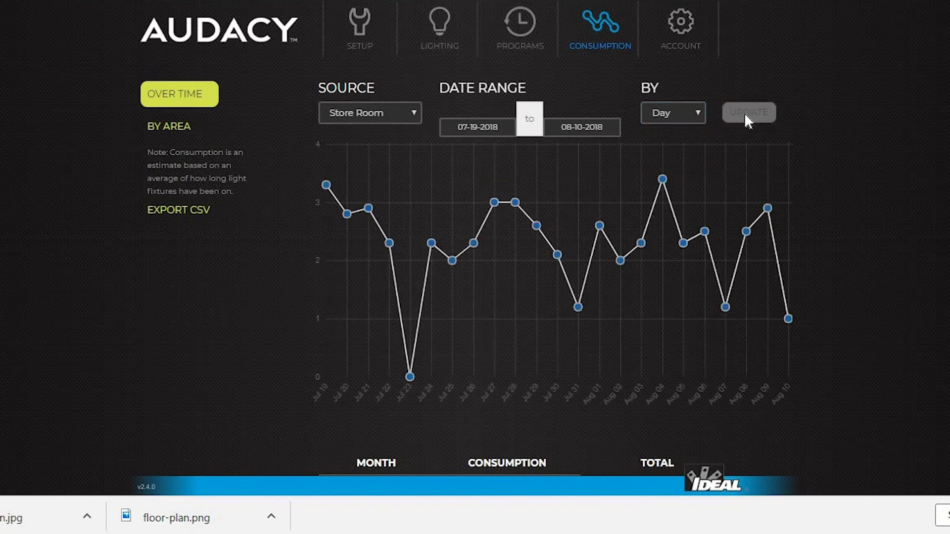
Show consumption By Area and export the data as a CSV file.
left_click(170, 128)
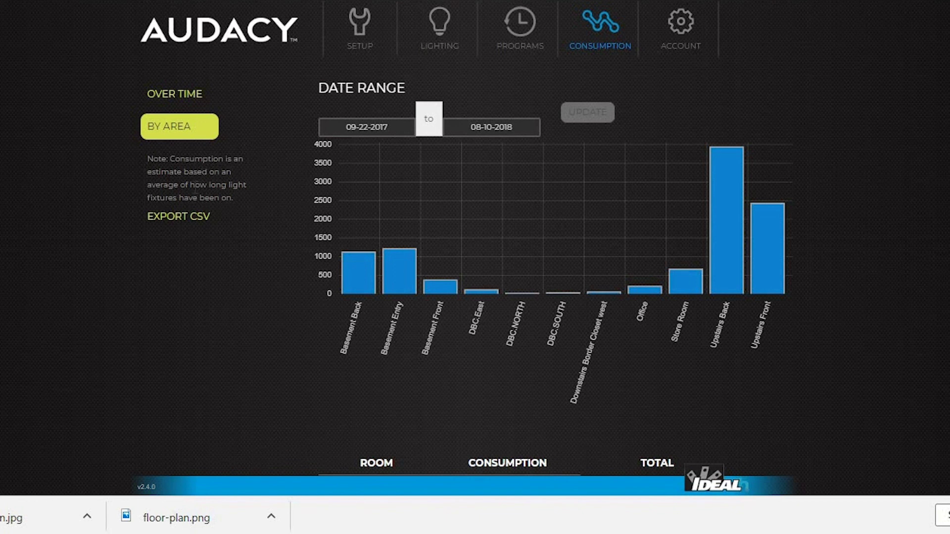
left_click(182, 218)
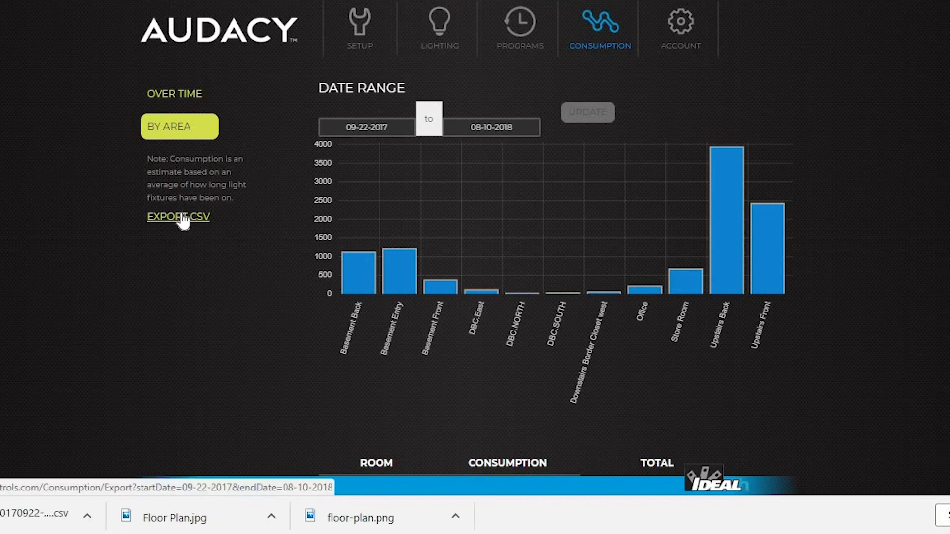